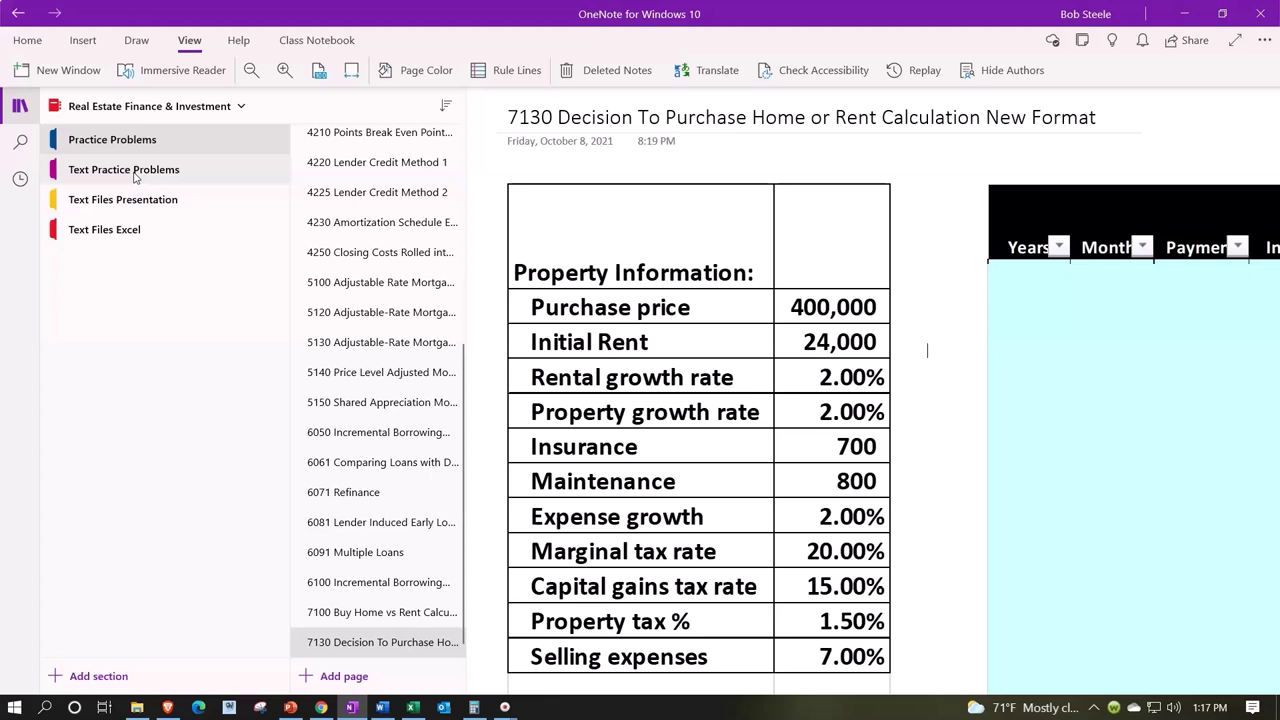
Step: Hide the notebook navigation pane and collapse the ribbon so the home purchase or rent page has more room
left_click(58, 137)
left_click(20, 105)
left_click(189, 40)
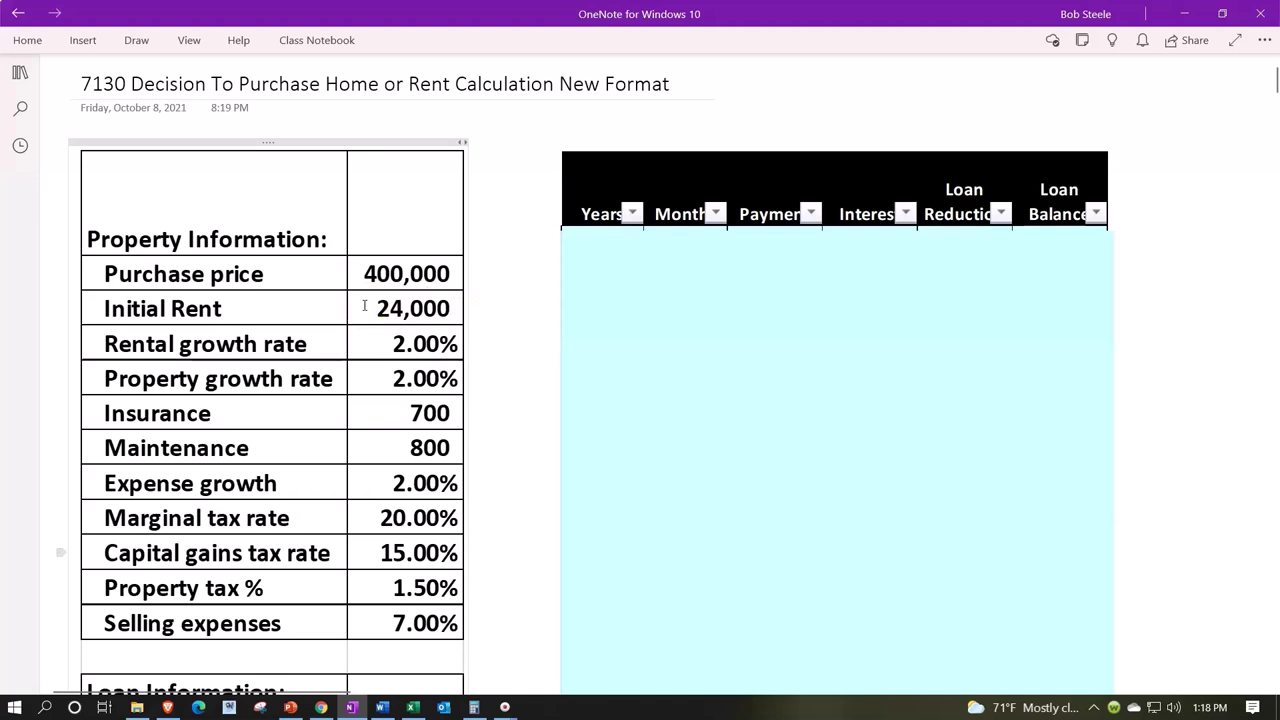
Step: Review the Property Information and Loan Information tables, from the purchase price and initial rent down to the starting equity
left_click(400, 300)
left_click(498, 314)
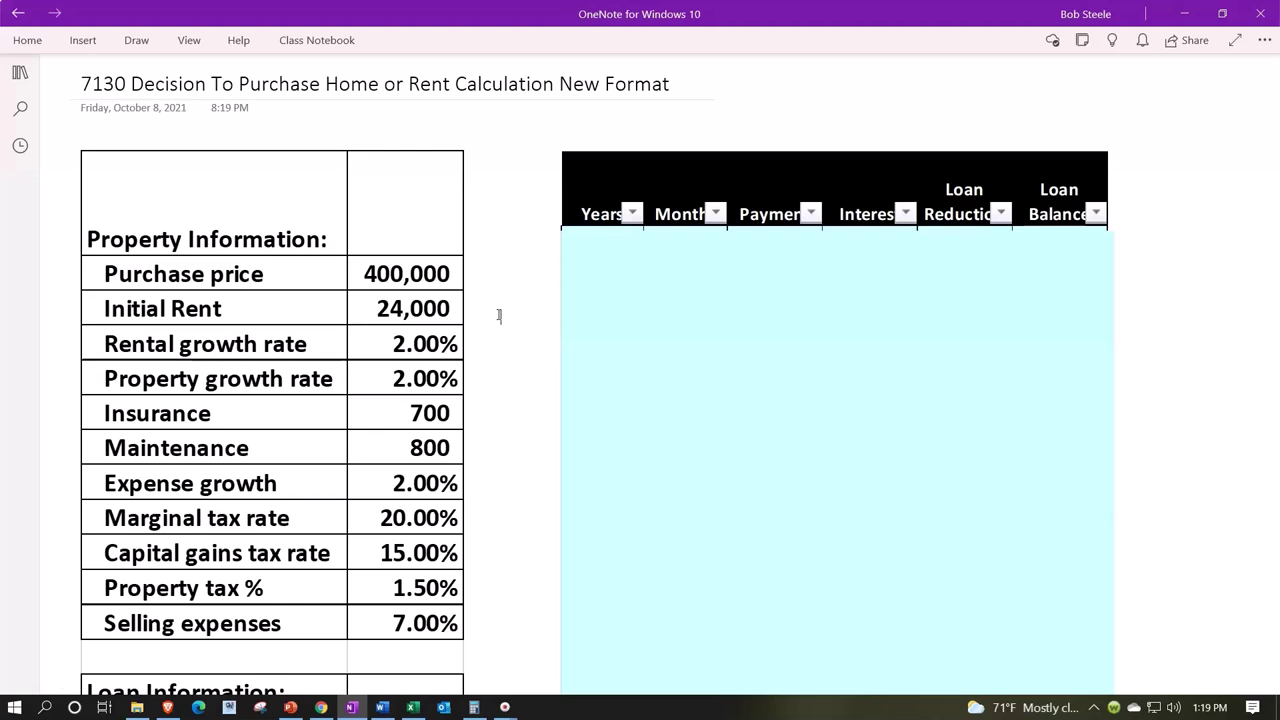
key("F10")
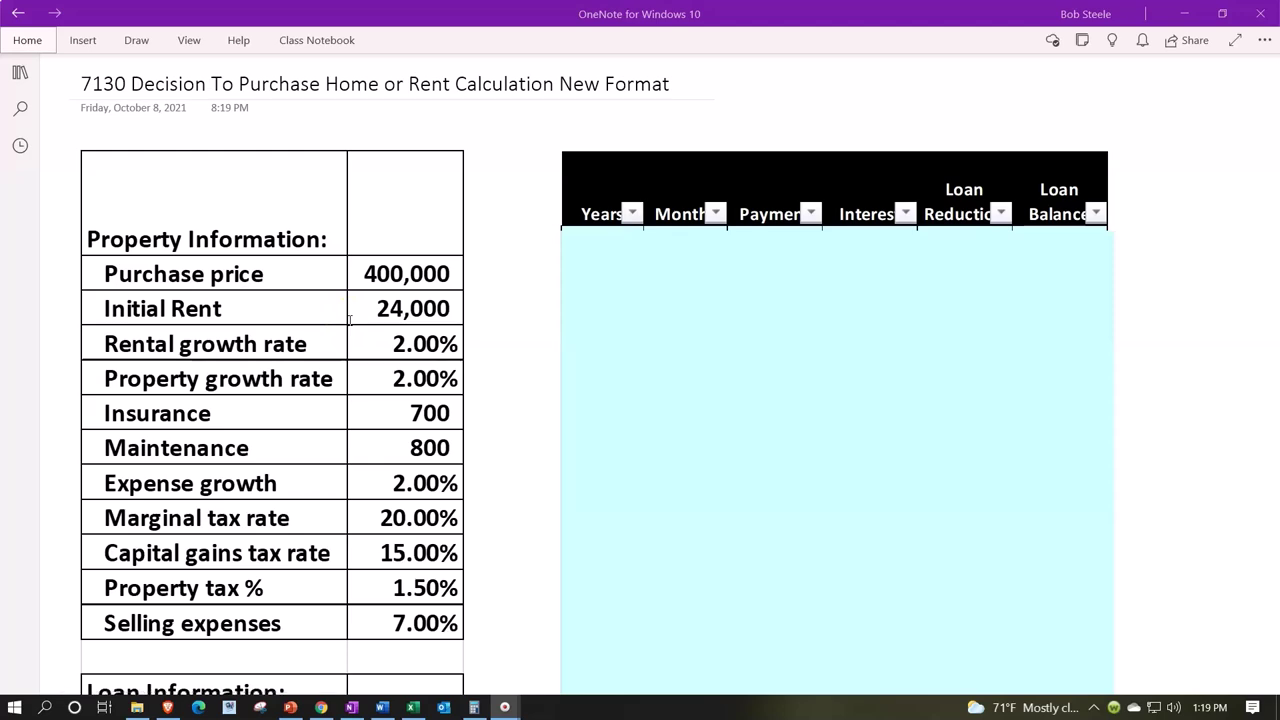
scroll(477, 366, "down", 3)
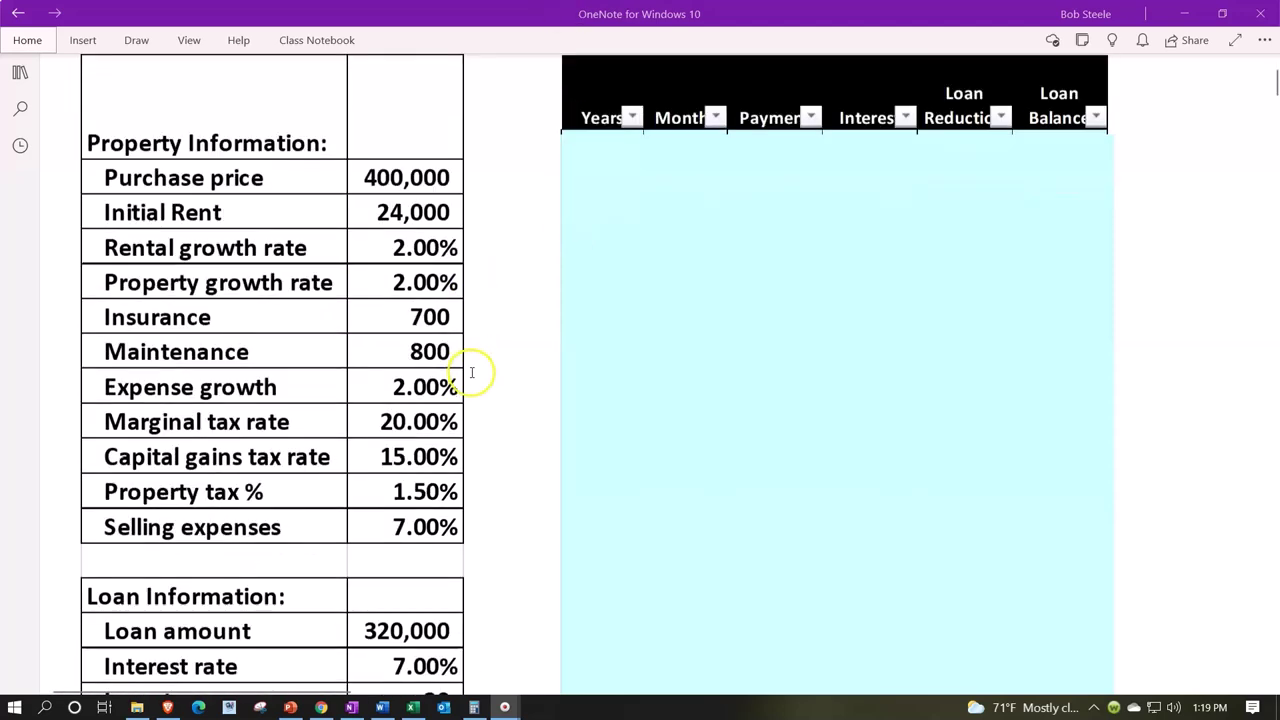
scroll(472, 418, "down", 1)
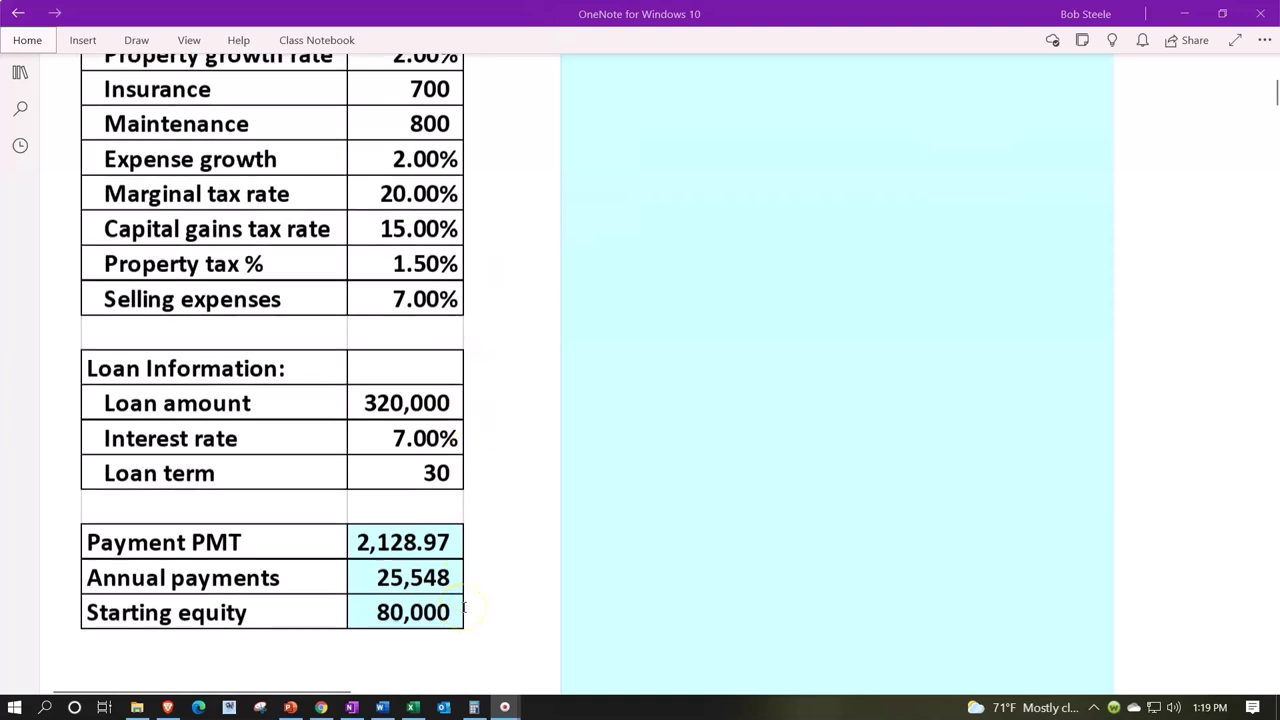
scroll(464, 606, "up", 2)
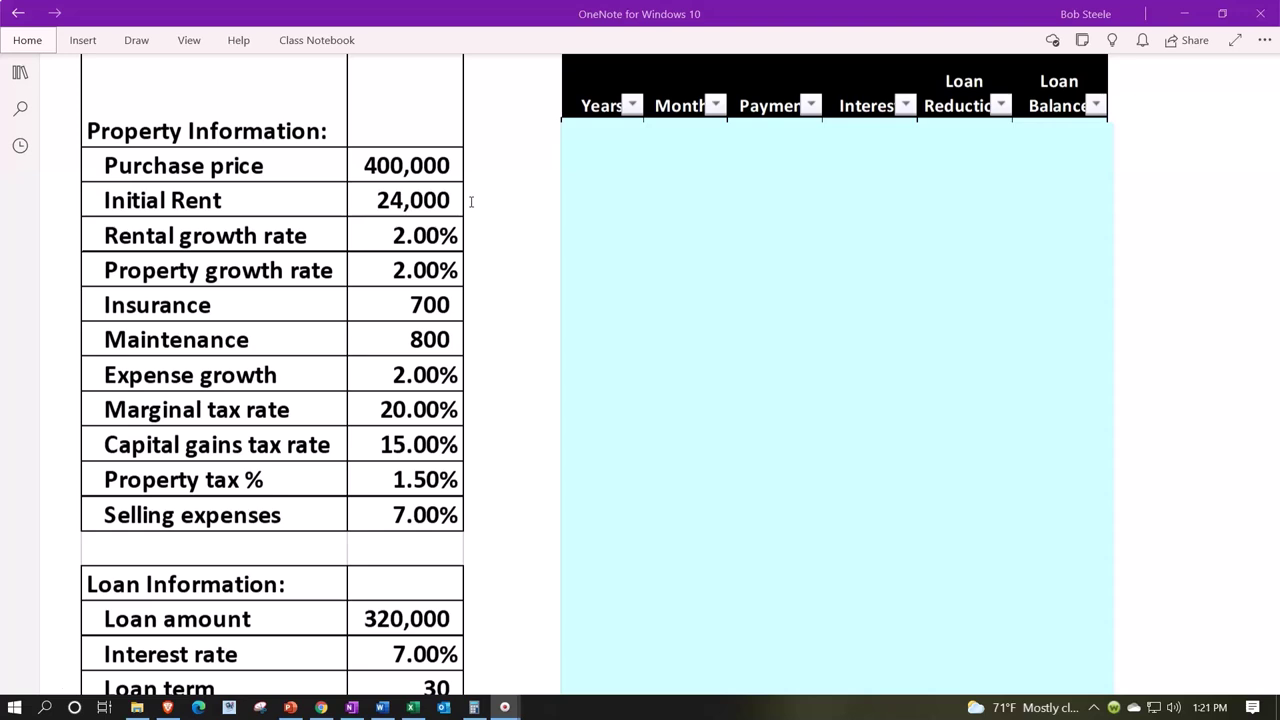
left_click(472, 183)
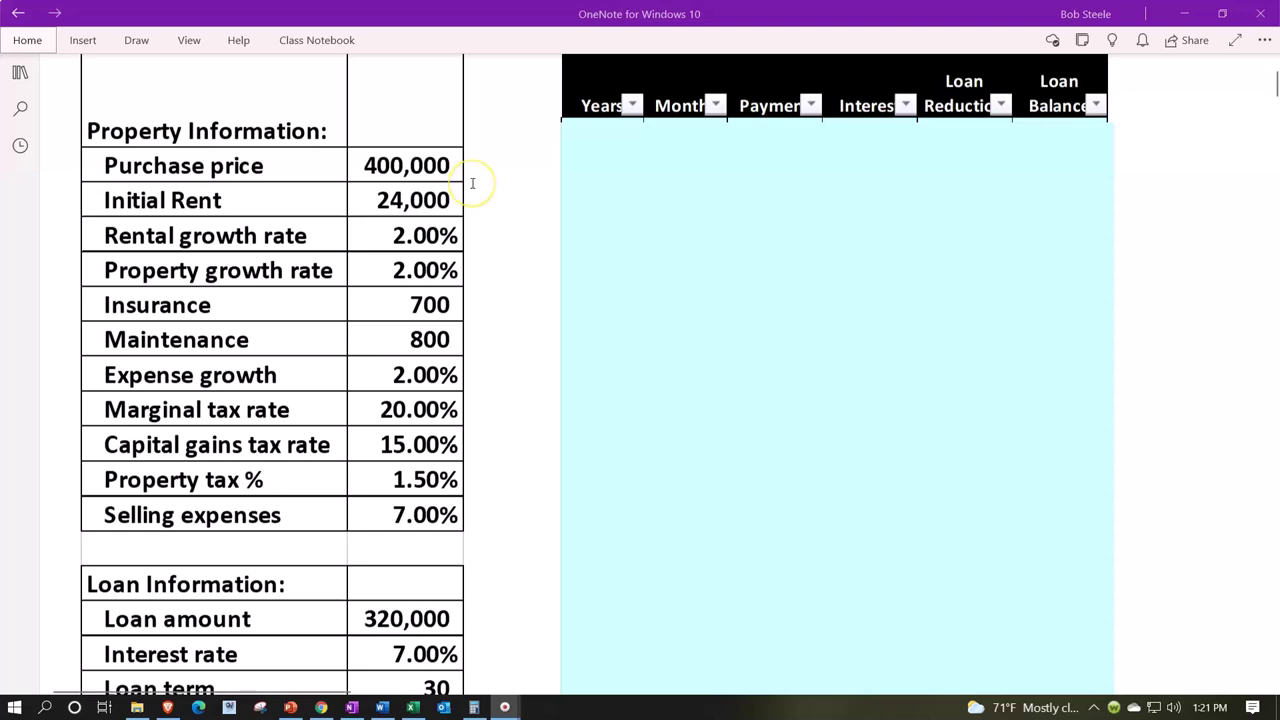
left_click(466, 200)
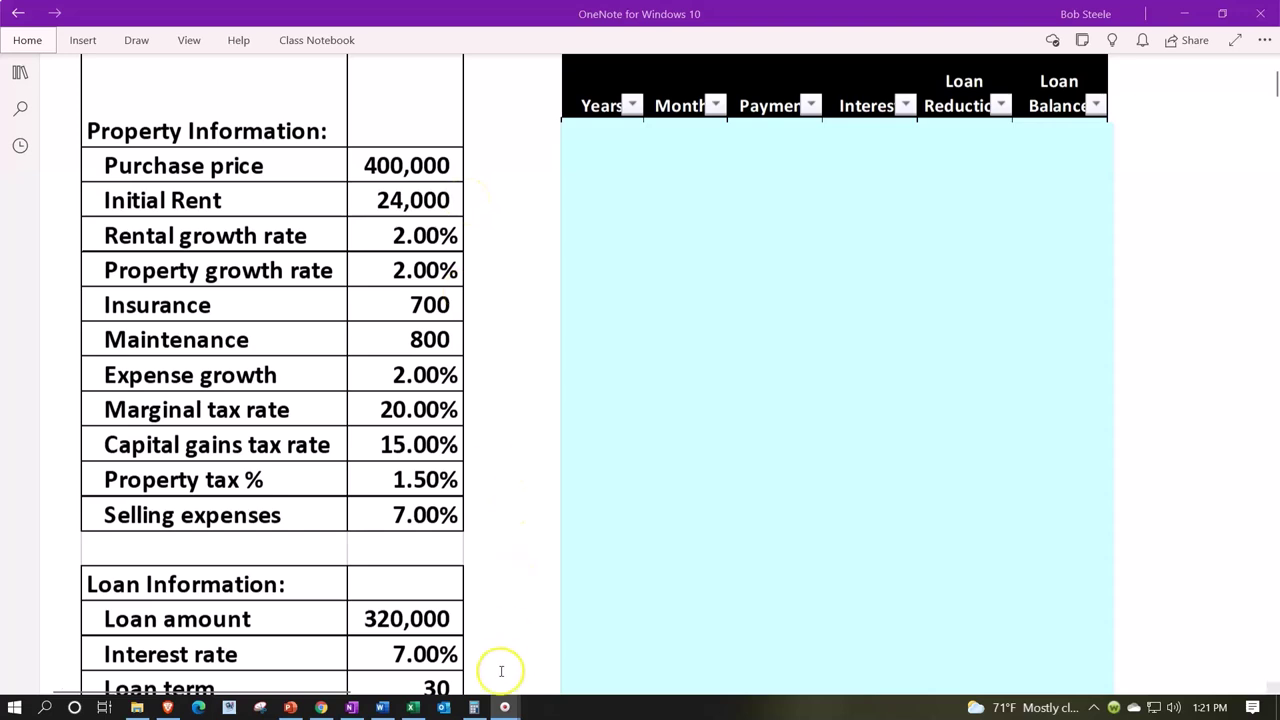
Step: Switch to Calculator and multiply 2000 by 12 to check the annual initial rent
left_click(474, 707)
left_click(860, 362)
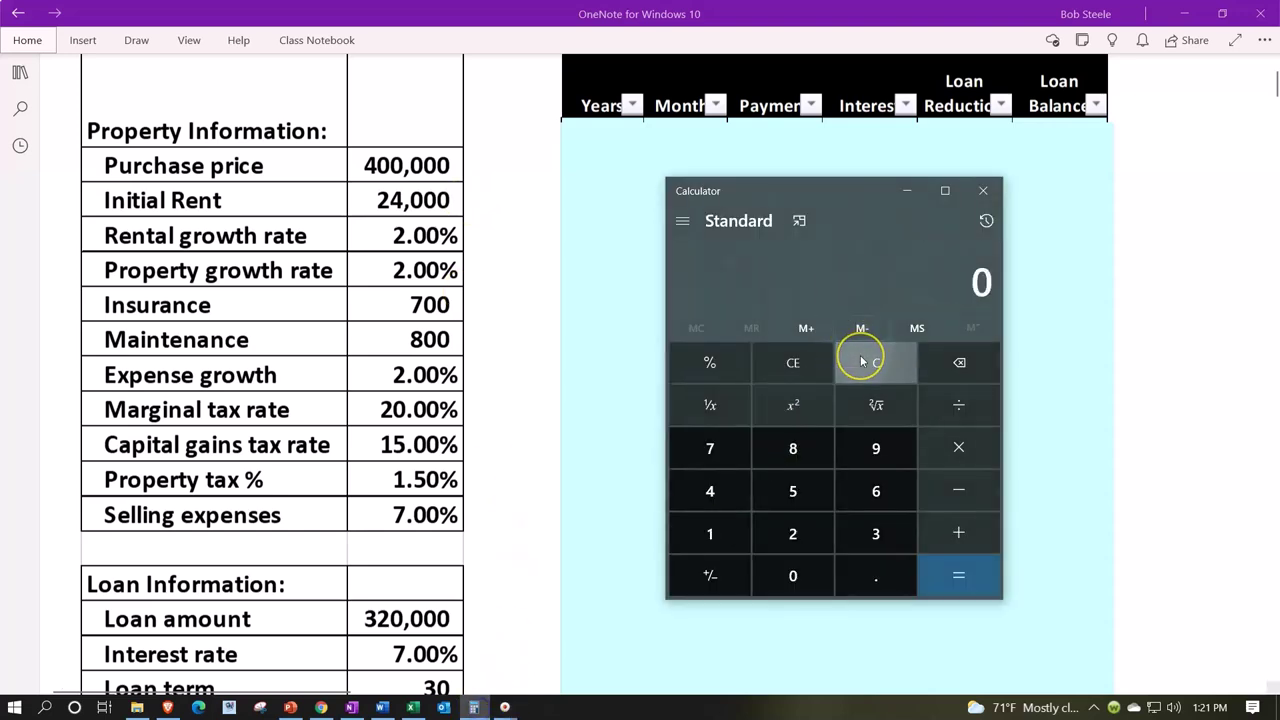
type("2000*12")
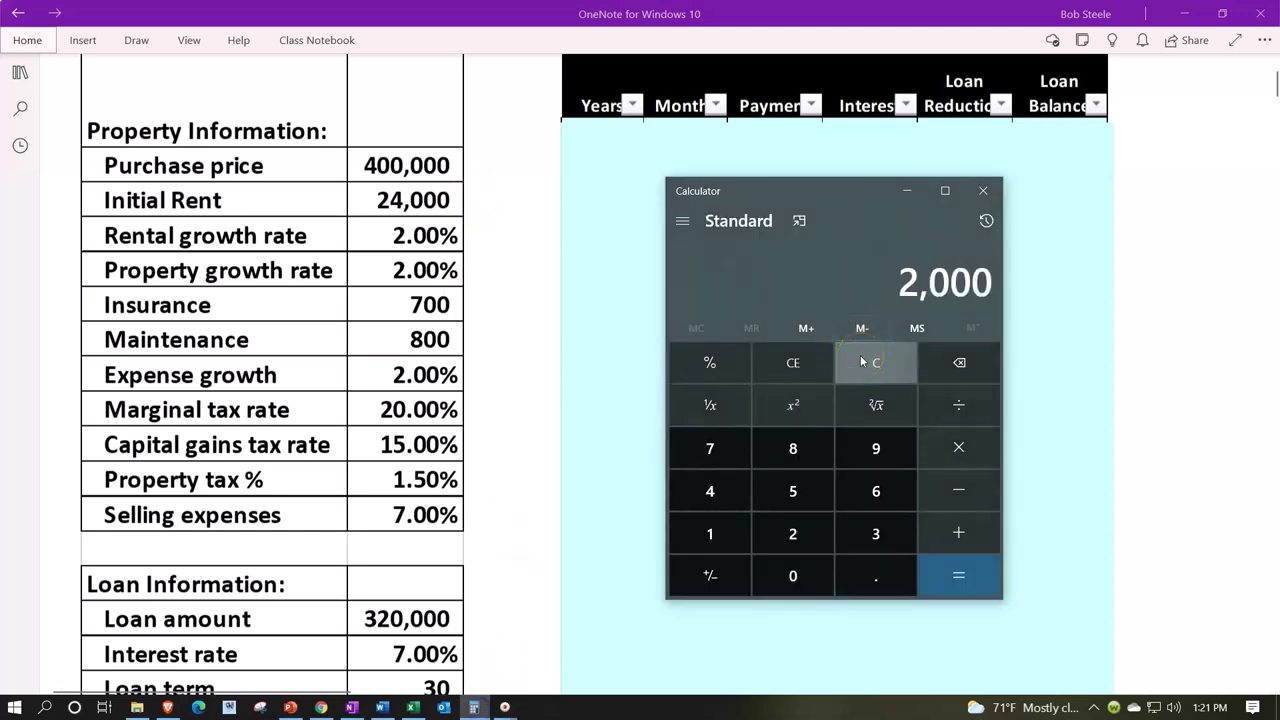
key("Return")
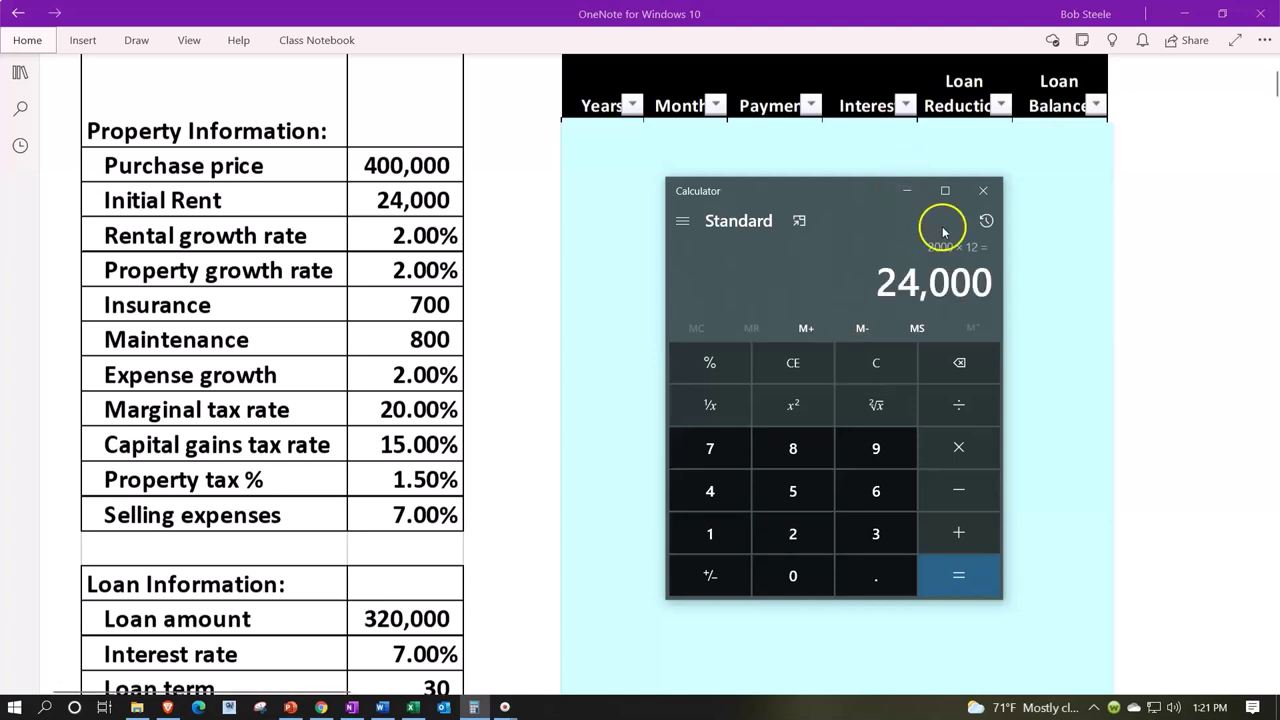
Step: Keep the calculator on top in its compact view and place it just beside the Property Information table
left_click(799, 220)
left_click_drag(1122, 42, 544, 178)
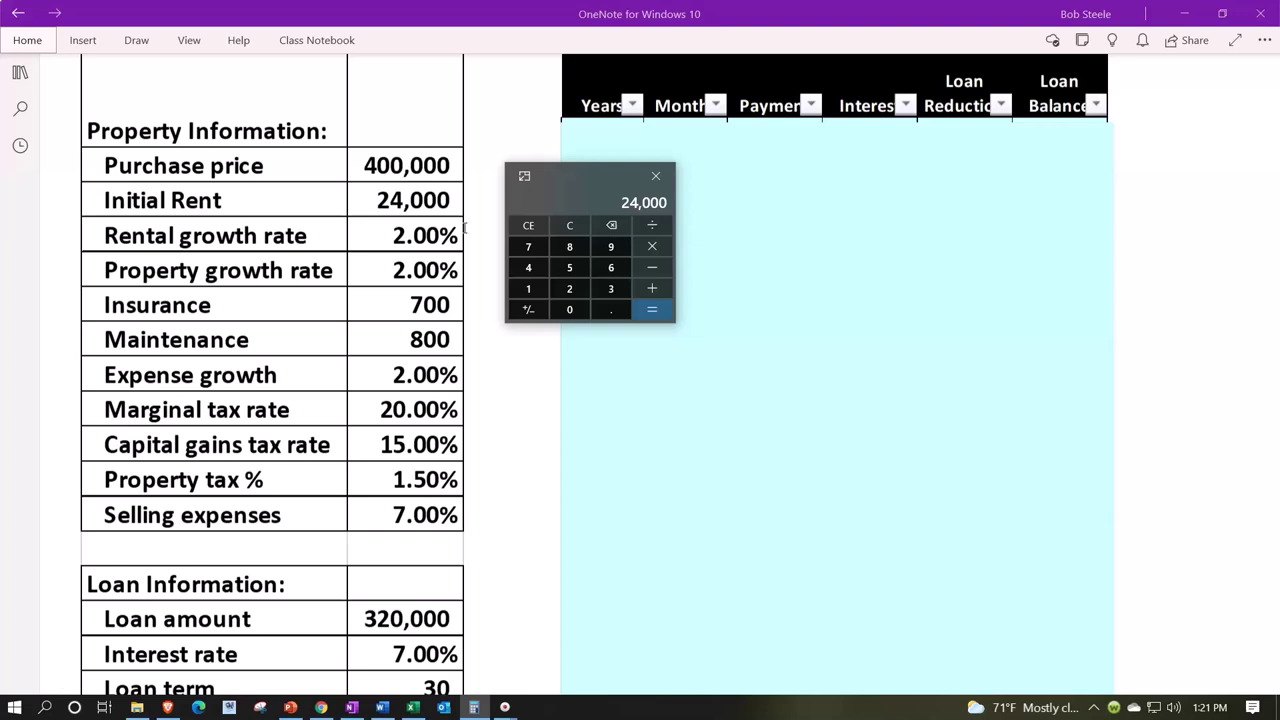
left_click(462, 268)
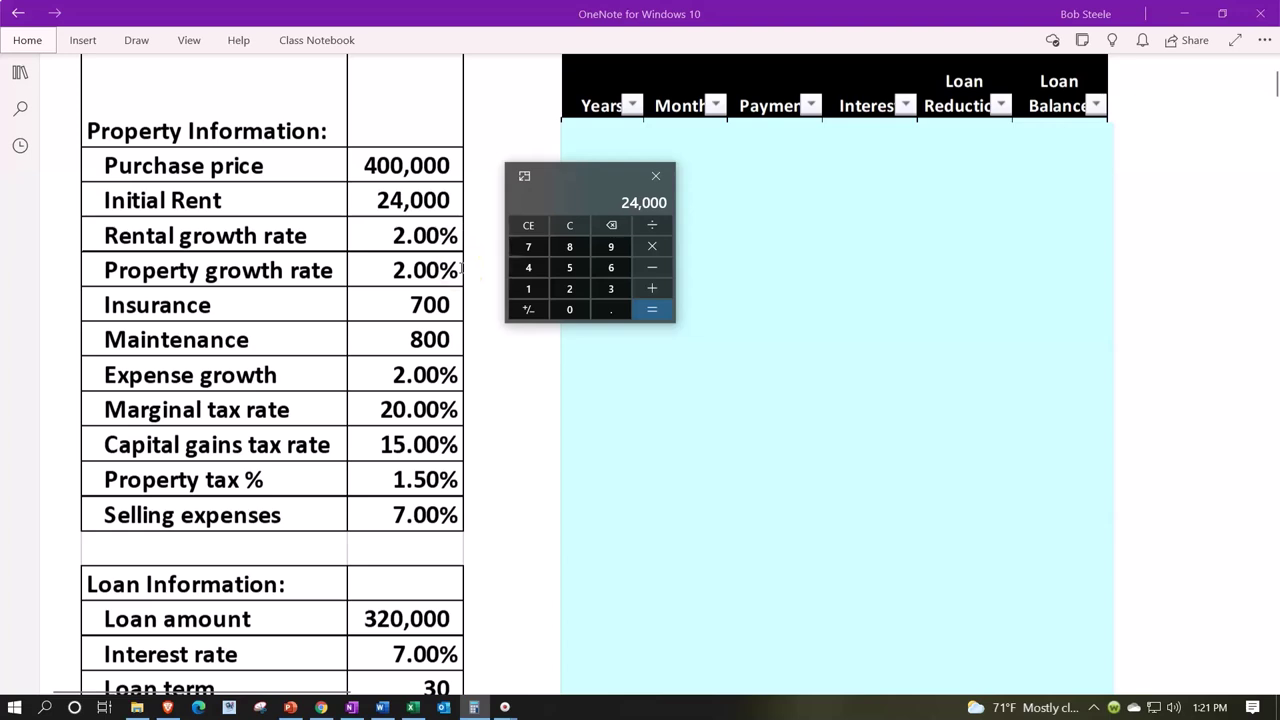
left_click_drag(566, 177, 531, 268)
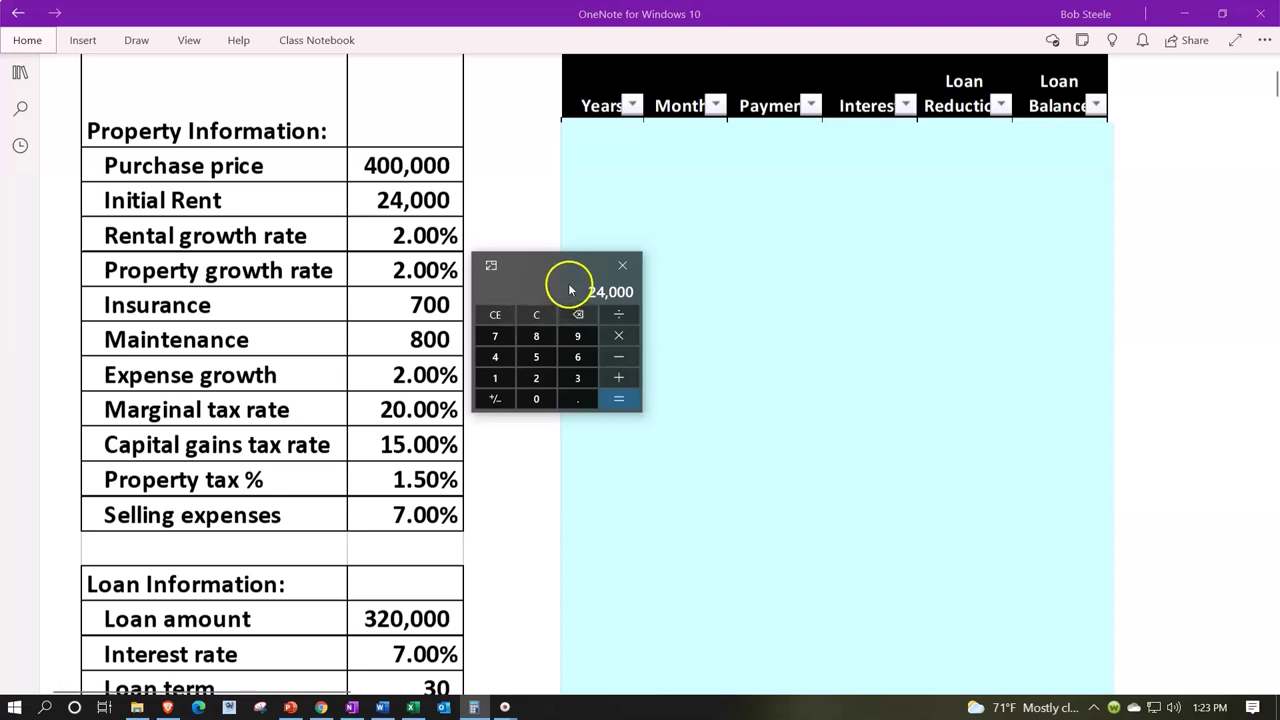
left_click_drag(554, 266, 554, 306)
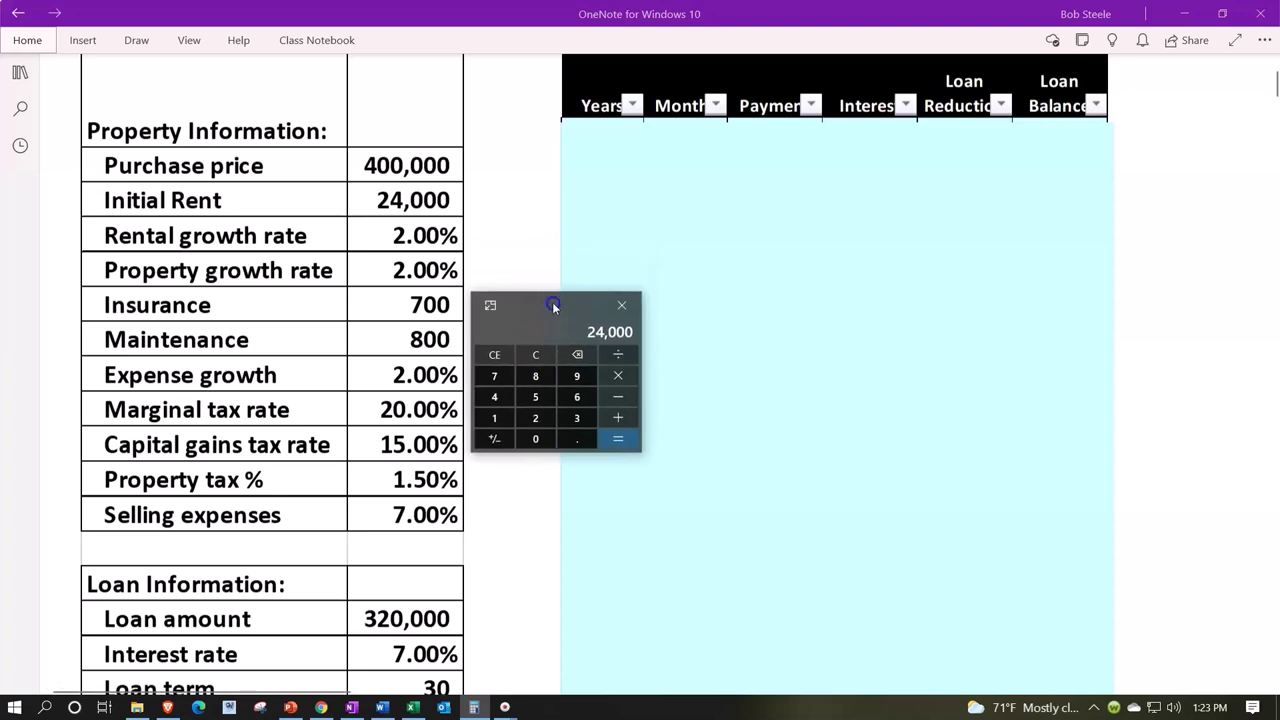
Step: Review the insurance, maintenance, expense growth, tax rate and selling expense assumptions, along with the loan information below them
left_click(360, 322)
left_click(359, 336)
left_click(360, 352)
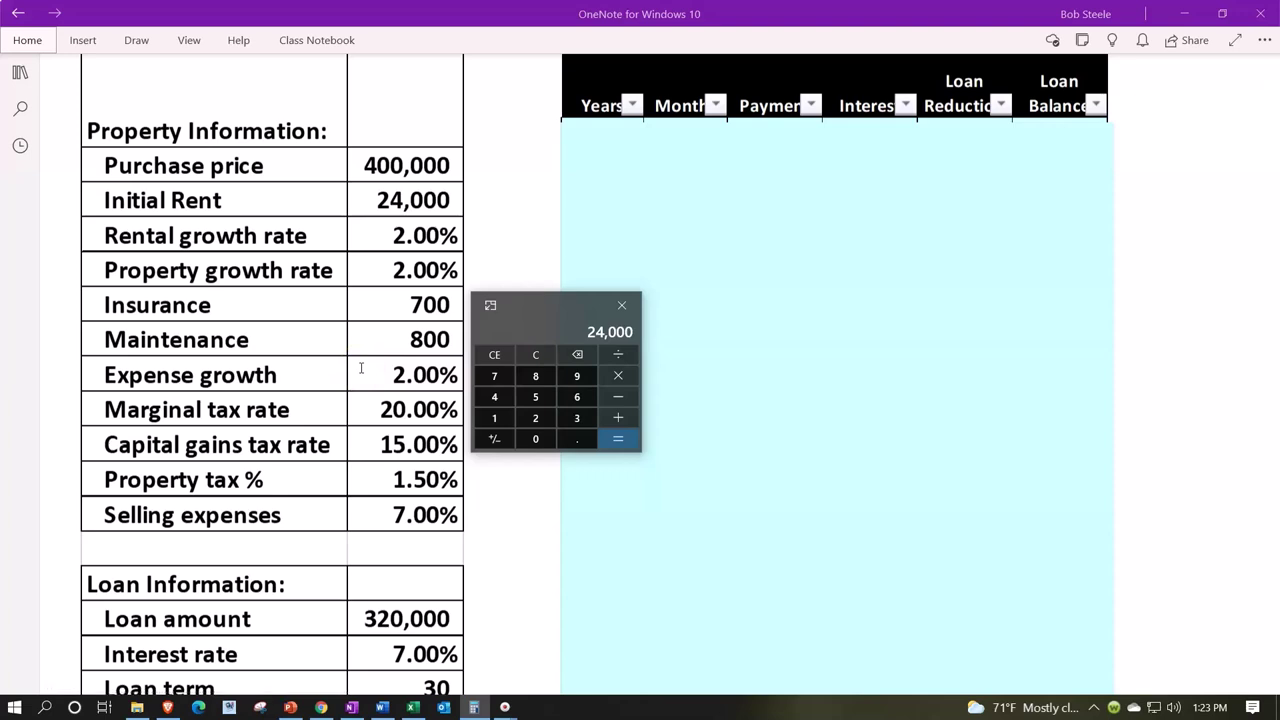
scroll(362, 366, "down", 2)
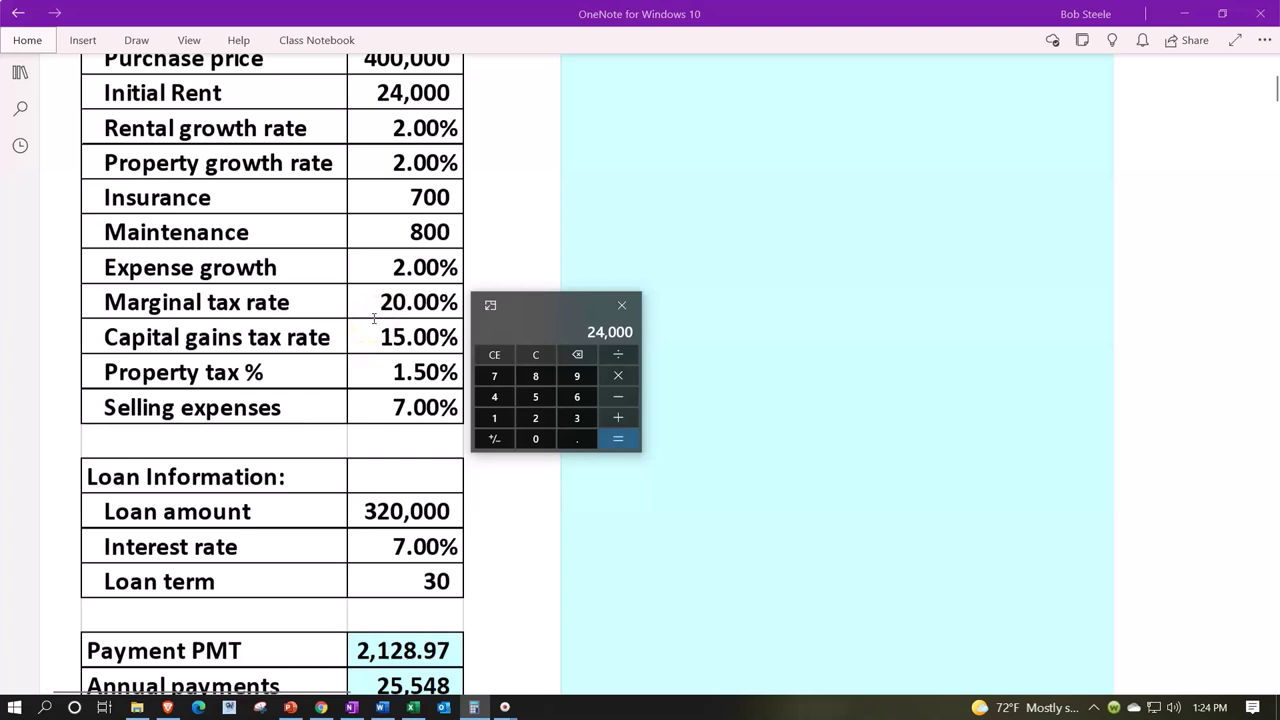
scroll(373, 318, "down", 2)
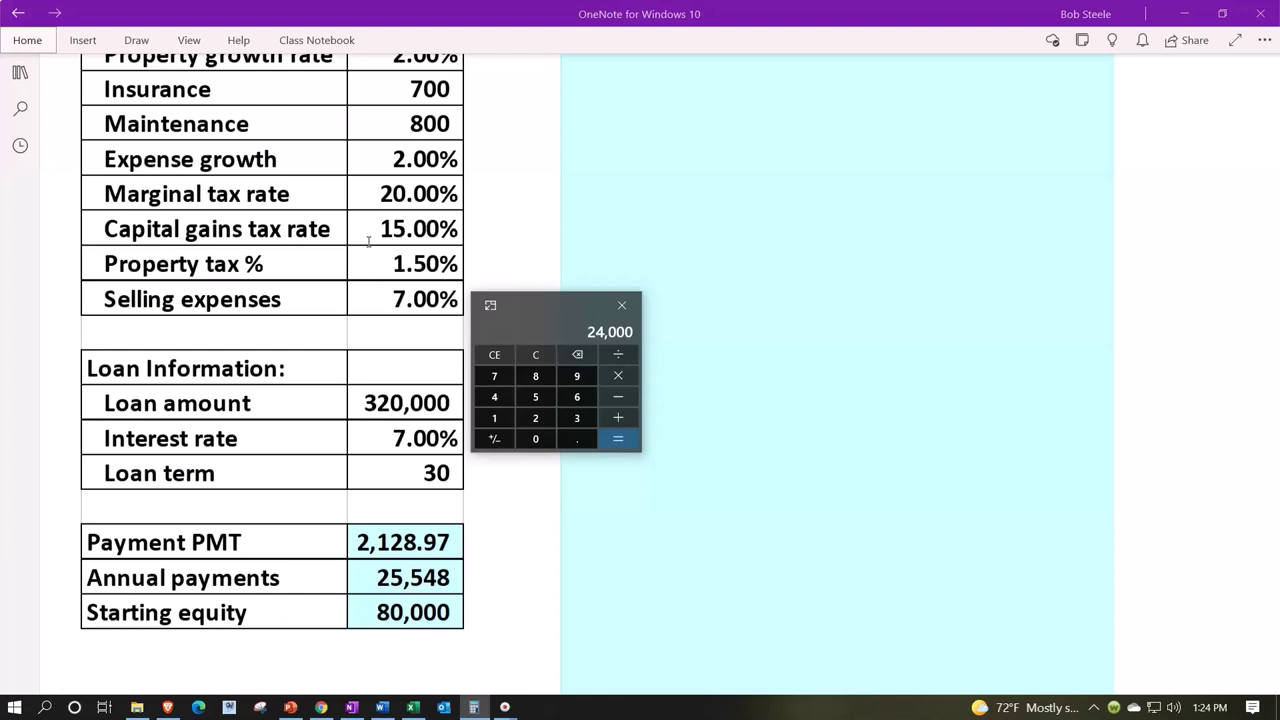
scroll(368, 241, "up", 1)
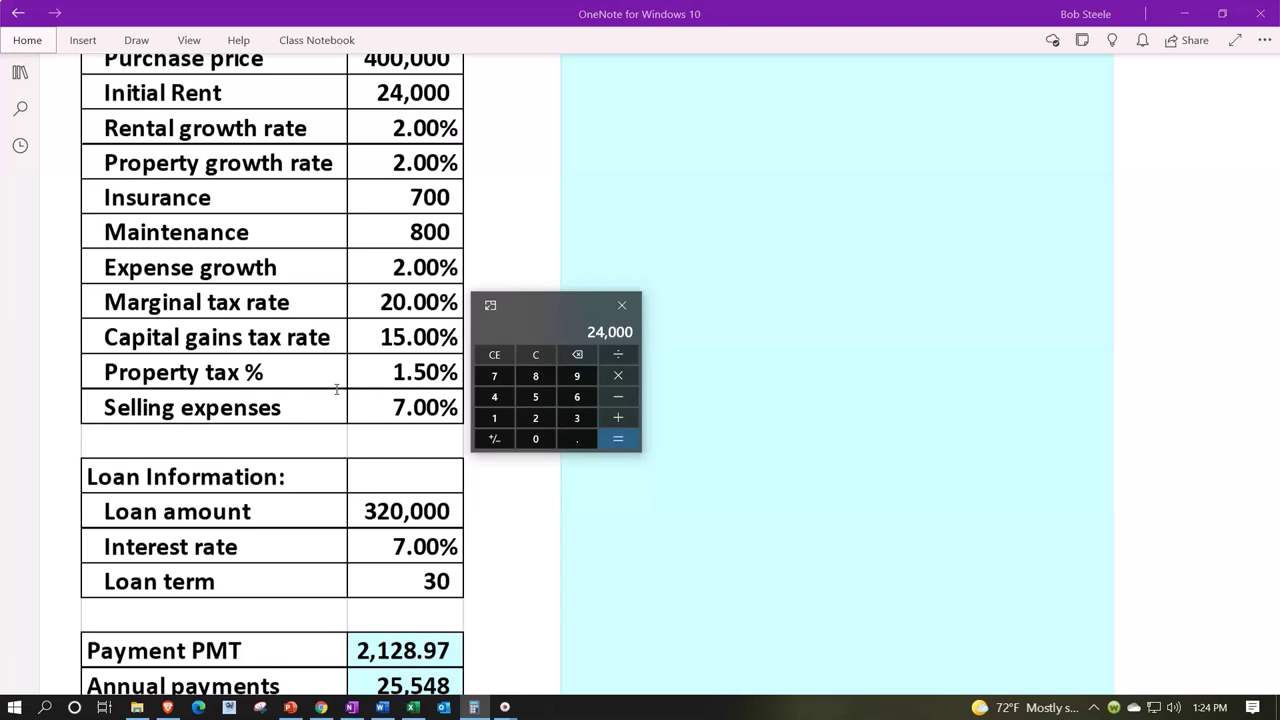
scroll(336, 390, "down", 2)
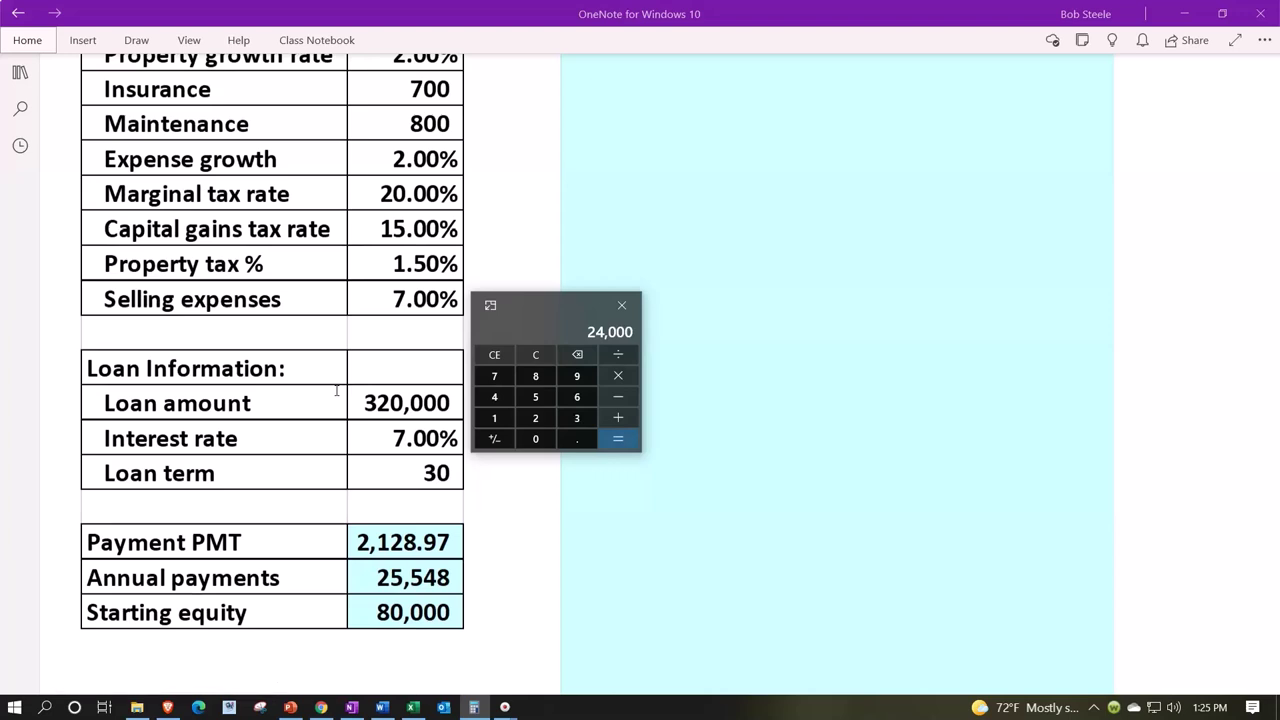
left_click(537, 356)
type("400000")
type("*.02")
key("Return")
left_click(537, 355)
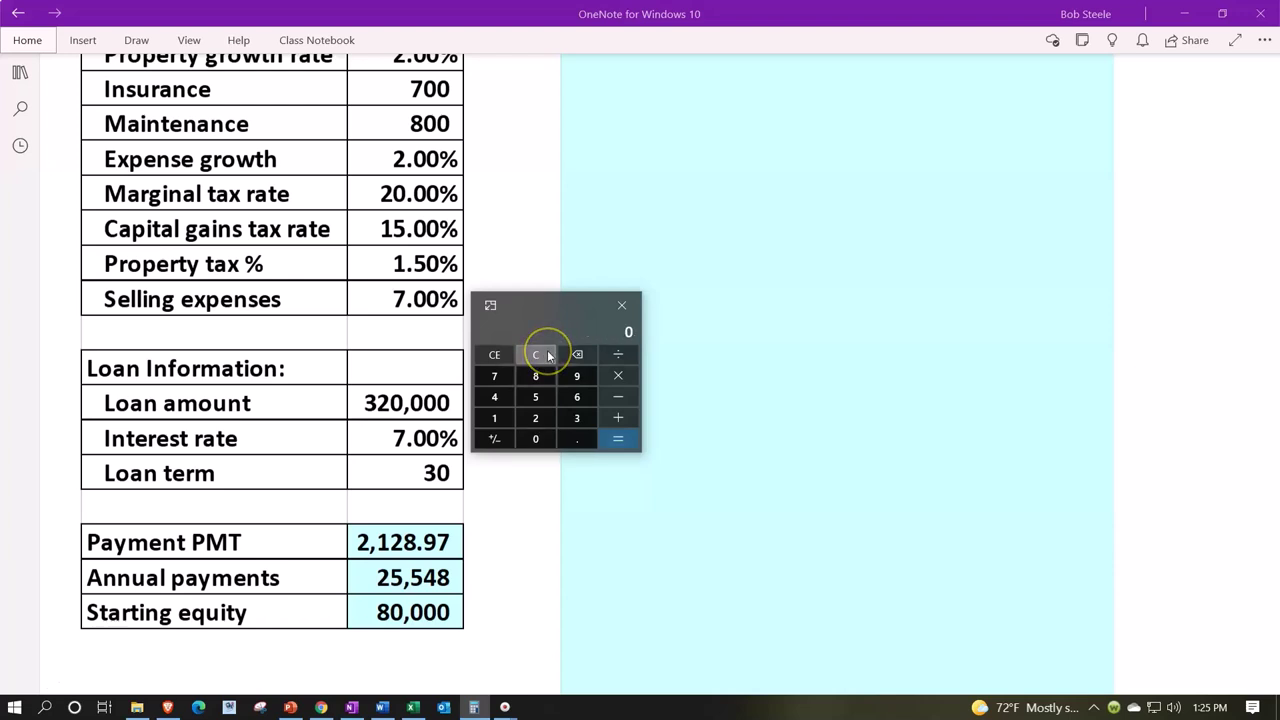
Step: Calculate 400000 times .2 and subtract 400000 from it to check the loan amount, then review the interest rate and loan term
type("400000*.2")
key("Return")
left_click(630, 397)
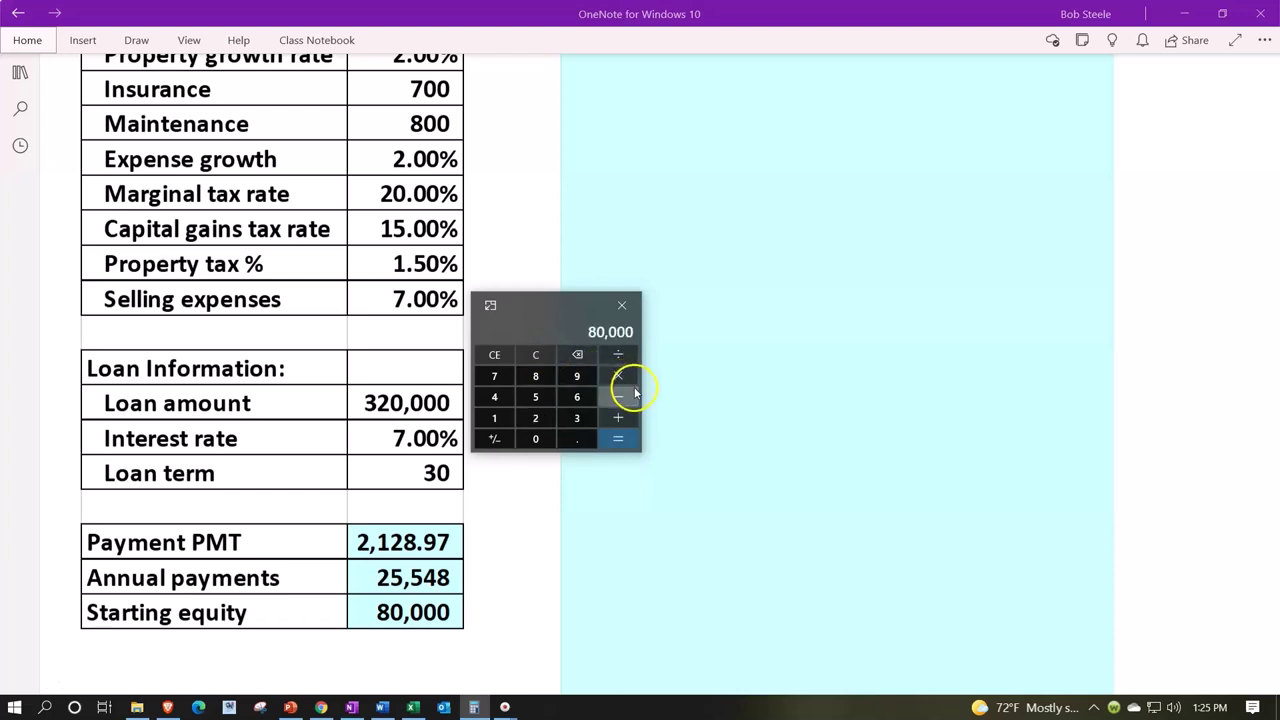
type("400000")
key("Return")
left_click(550, 424)
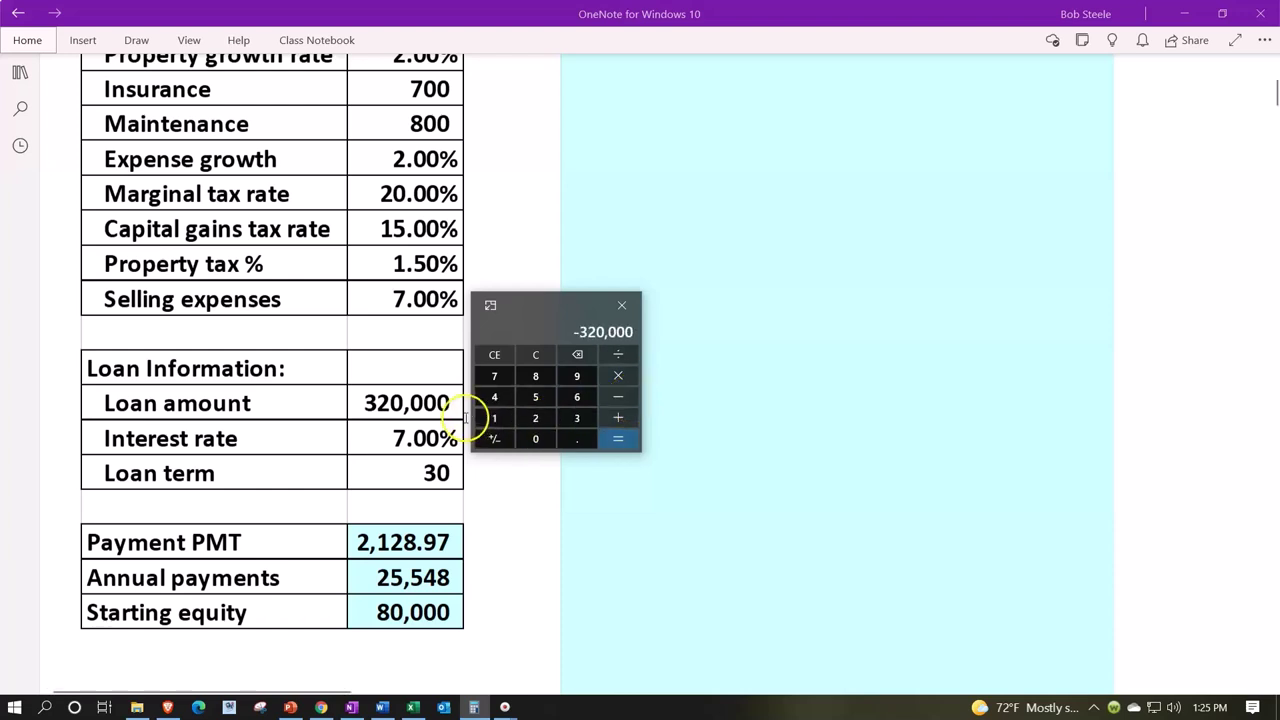
left_click(444, 440)
left_click(452, 489)
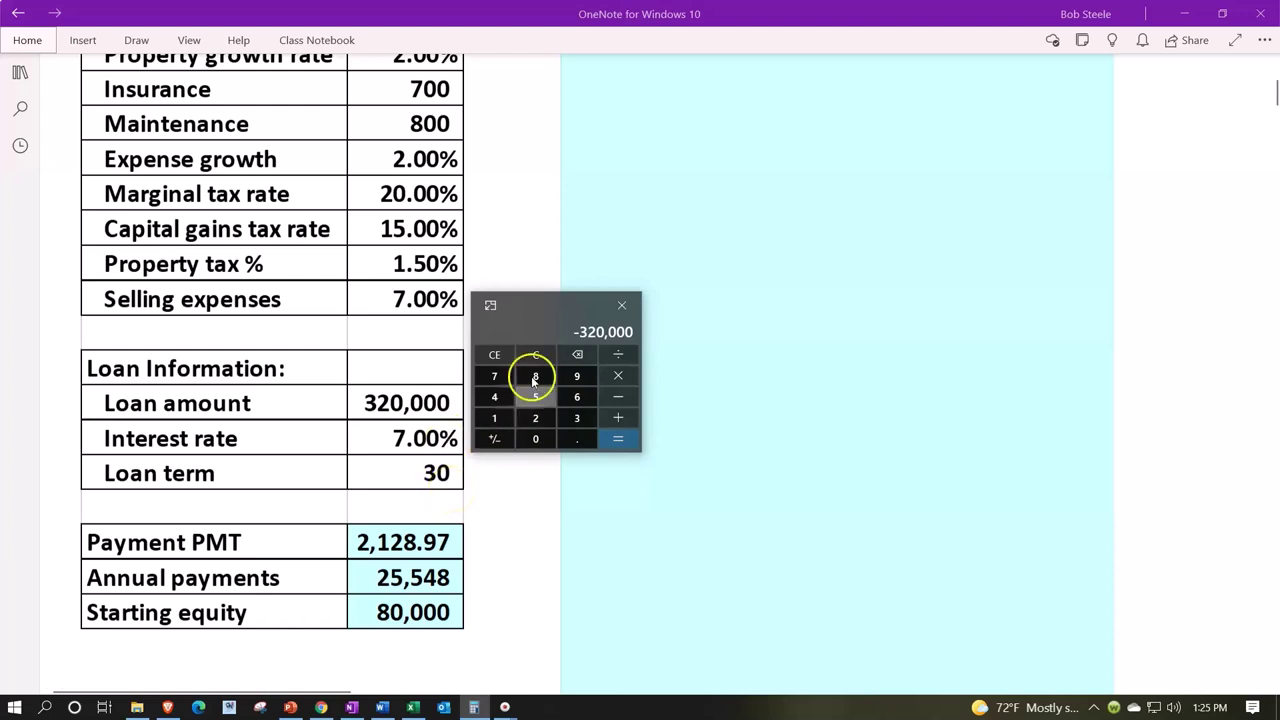
Step: Move the calculator beside the payment results and multiply 2128.97 by 12 to check the annual payments
left_click_drag(543, 310, 562, 534)
left_click(554, 576)
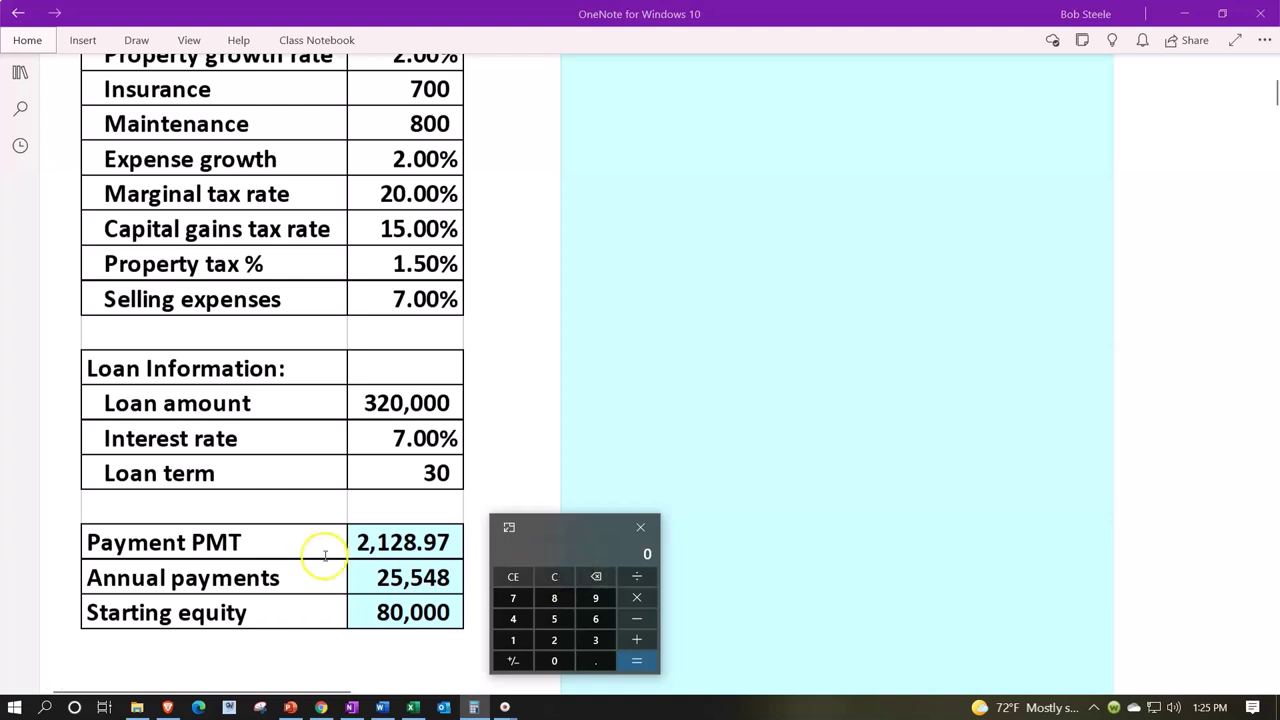
type("2128.97*12")
key("Return")
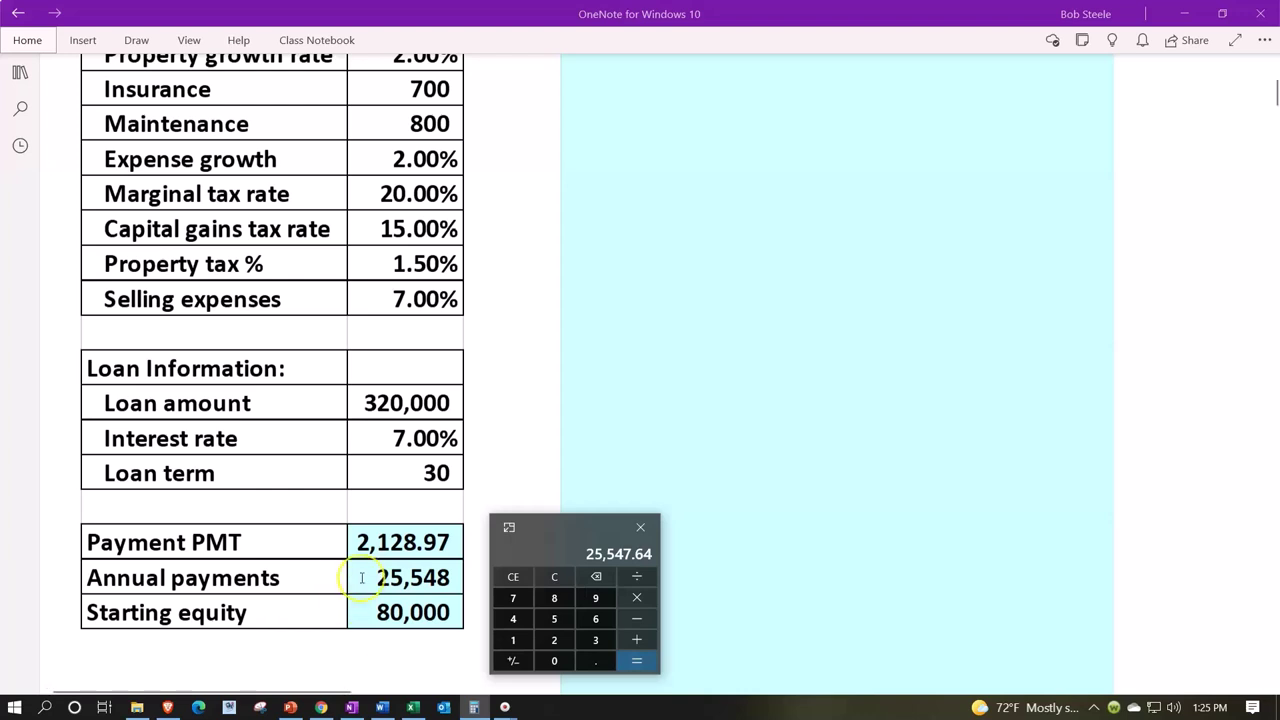
left_click(357, 608)
left_click(483, 590)
Step: Move the calculator away from the payment figures and shrink the blue cover image to reveal the amortization rows for months 0 and 1
left_click_drag(551, 529, 106, 380)
left_click(425, 448)
left_click(536, 458)
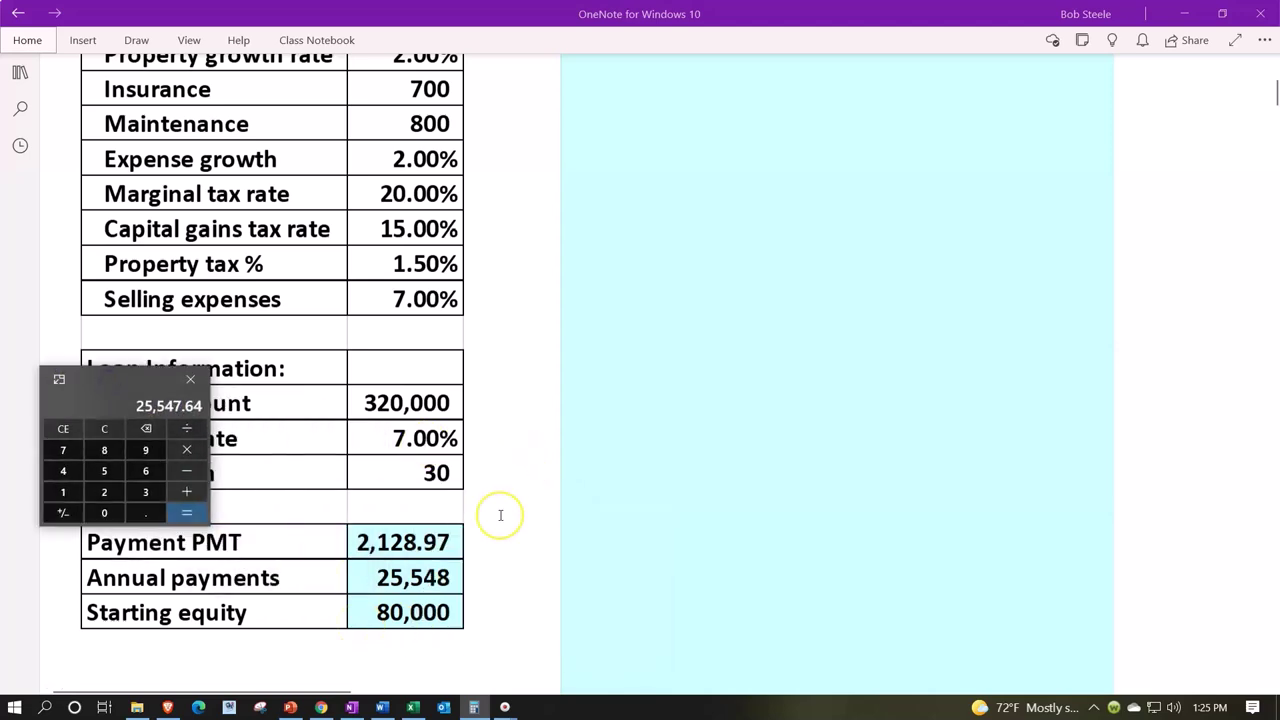
scroll(500, 517, "up", 5)
left_click(763, 405)
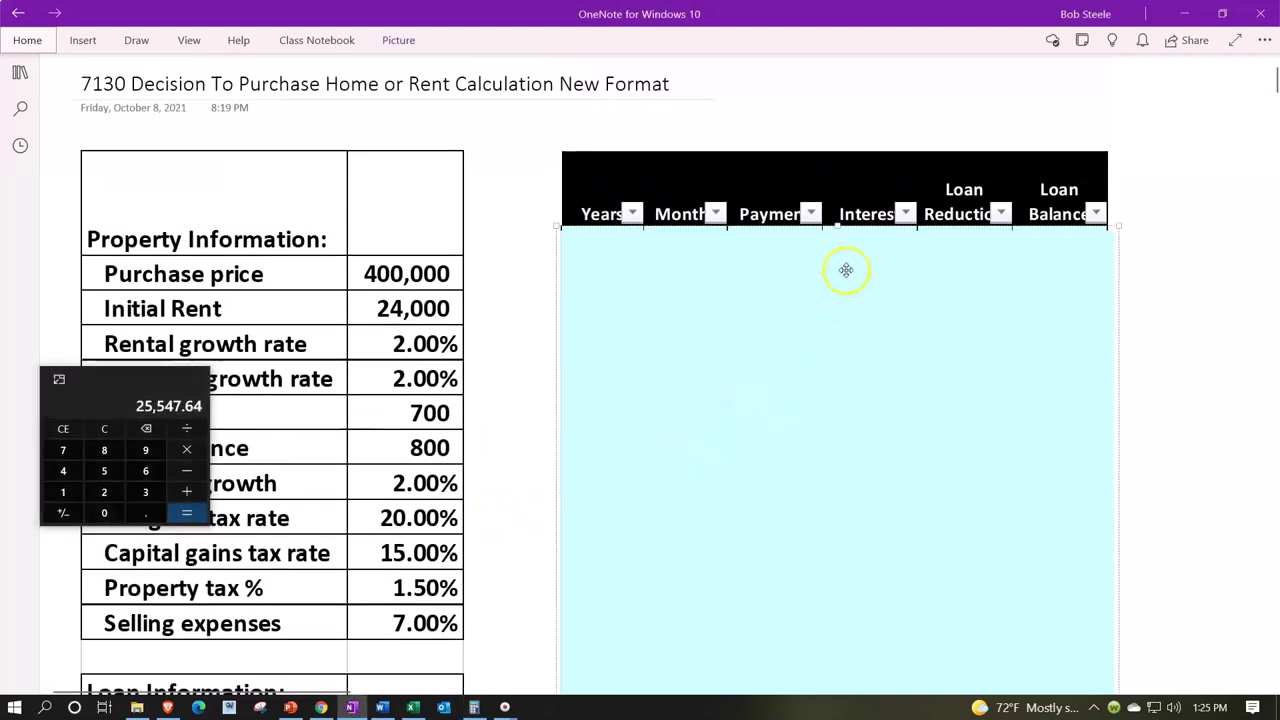
left_click_drag(842, 226, 837, 273)
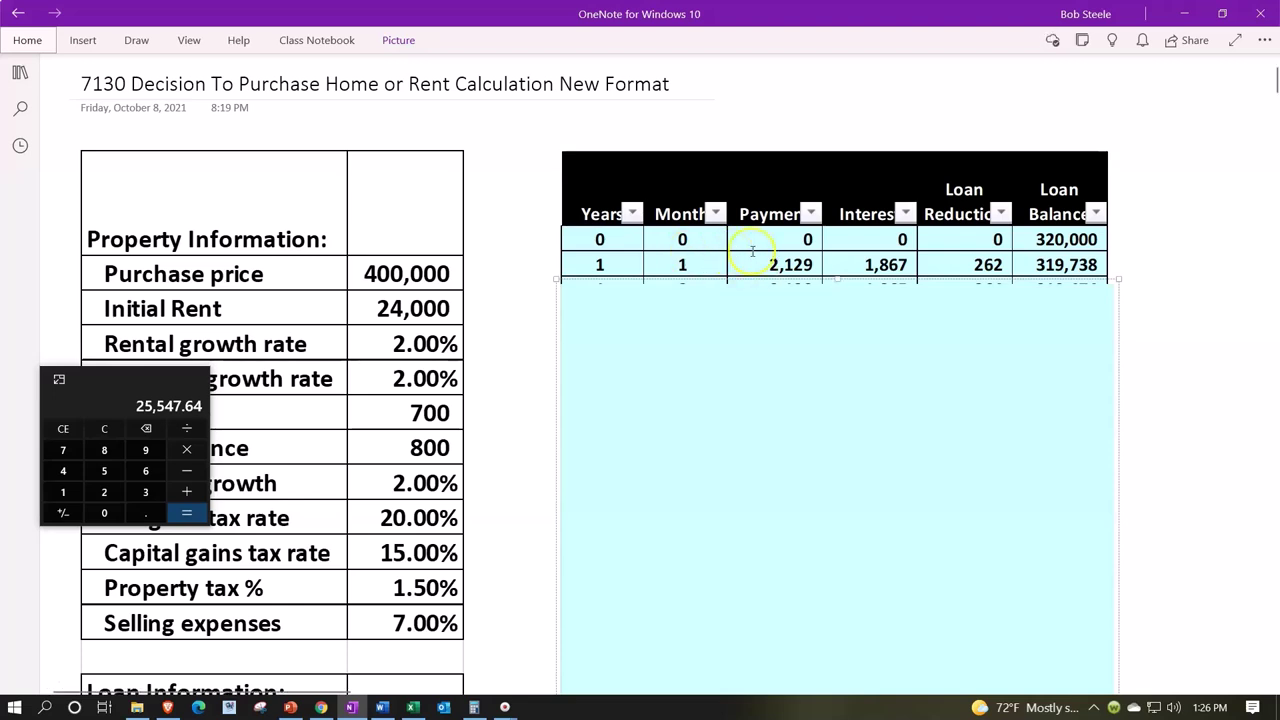
Step: Compare the amortization schedule's payments with the Payment PMT figure and examine the schedule down to its Total row
left_click(1027, 232)
left_click(851, 253)
scroll(780, 263, "down", 5)
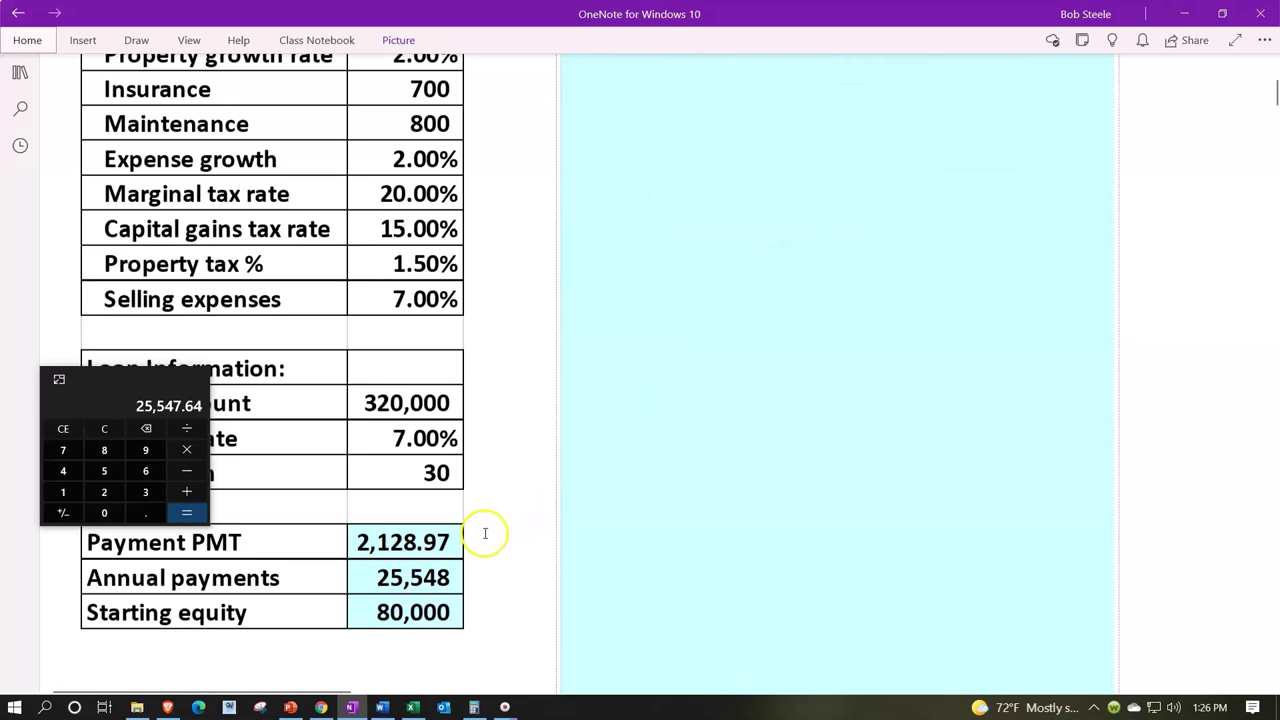
scroll(485, 535, "up", 5)
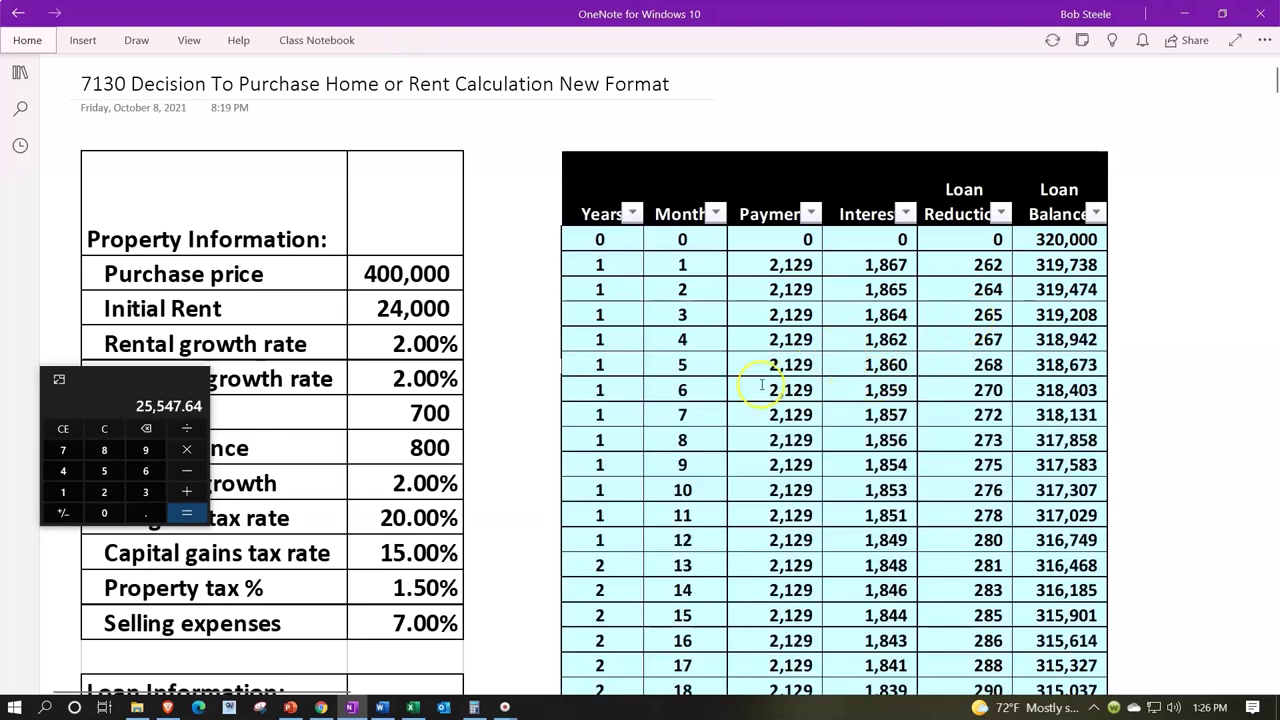
scroll(762, 385, "down", 10)
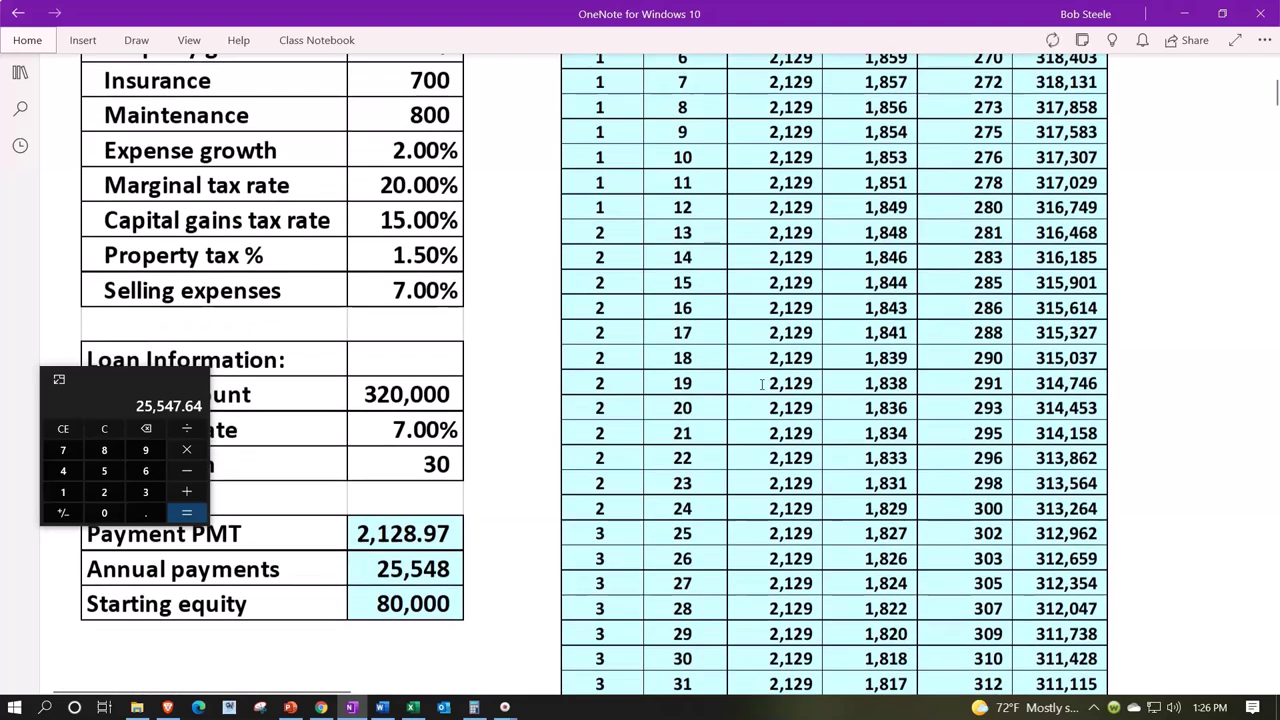
scroll(762, 385, "down", 5)
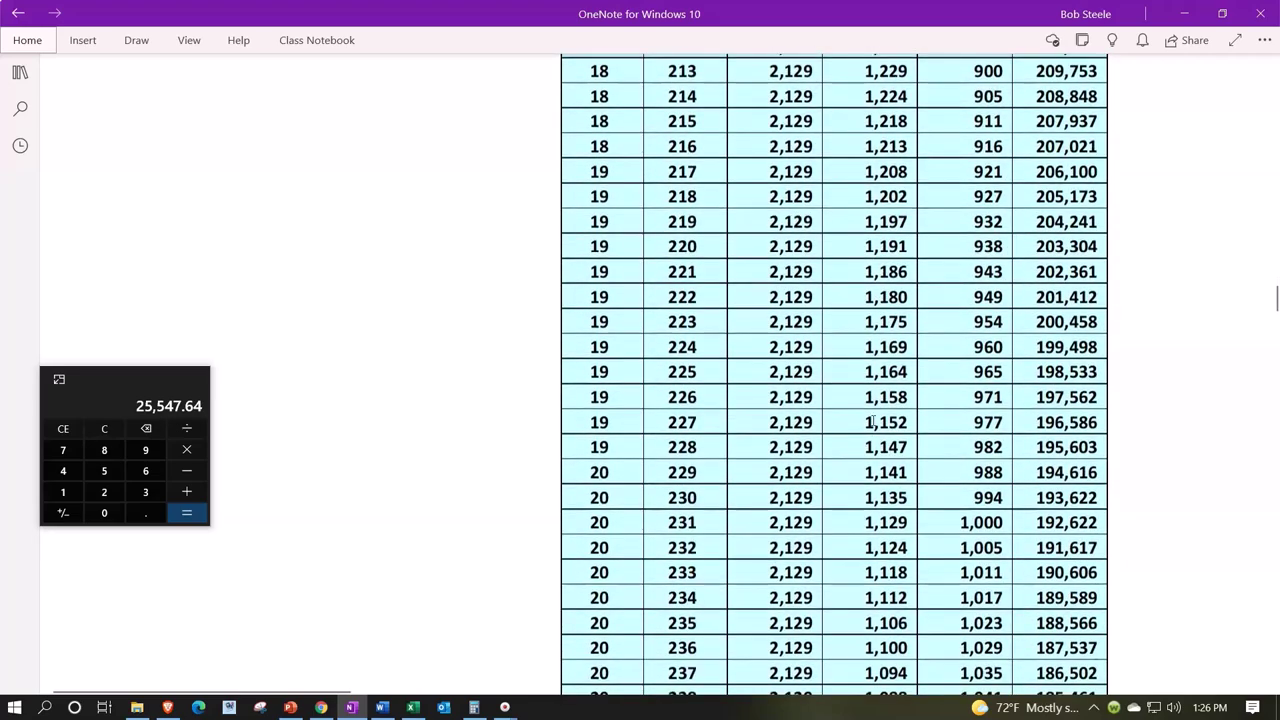
scroll(873, 422, "down", 5)
scroll(873, 422, "down", 5)
scroll(873, 422, "down", 15)
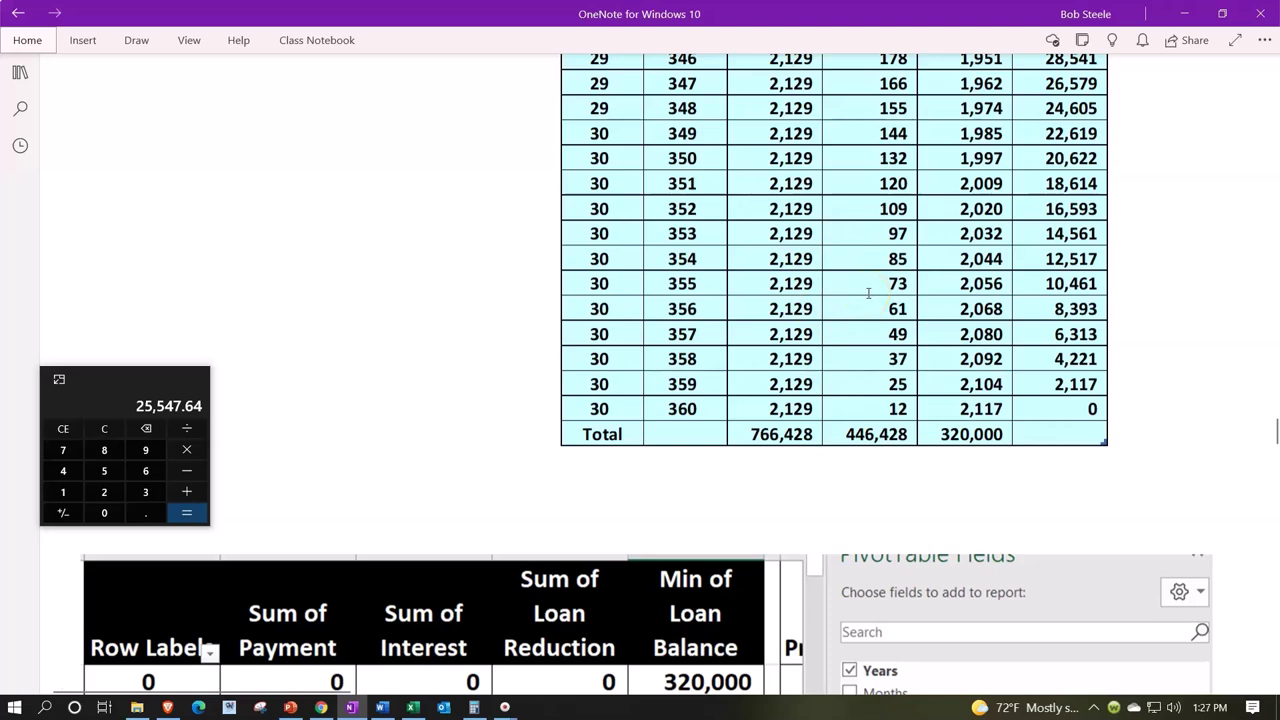
Step: Move the calculator up and bring the yearly PivotTable summary of payments, interest, loan reduction and loan balance into view
left_click_drag(157, 368, 185, 128)
scroll(605, 456, "down", 2)
scroll(605, 456, "down", 7)
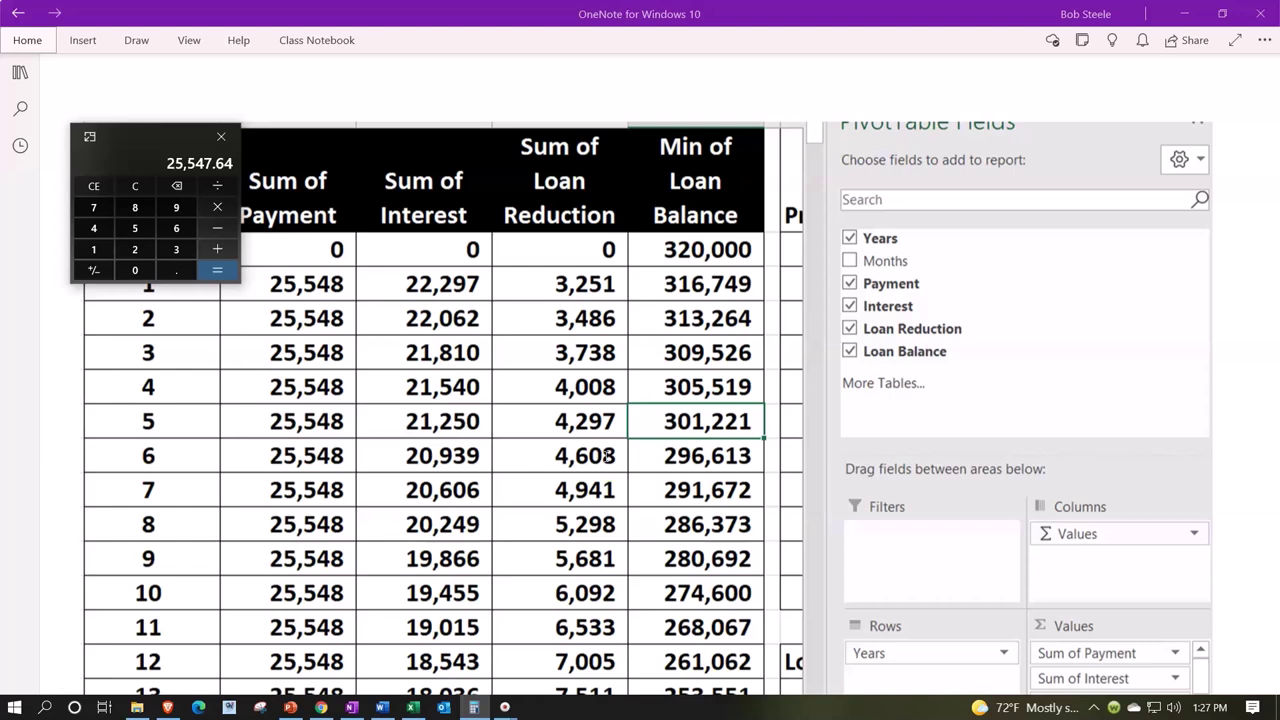
Step: Move the calculator off the yearly PivotTable and examine its payment, interest, loan reduction and balance columns alongside the field layout
scroll(680, 445, "down", 2)
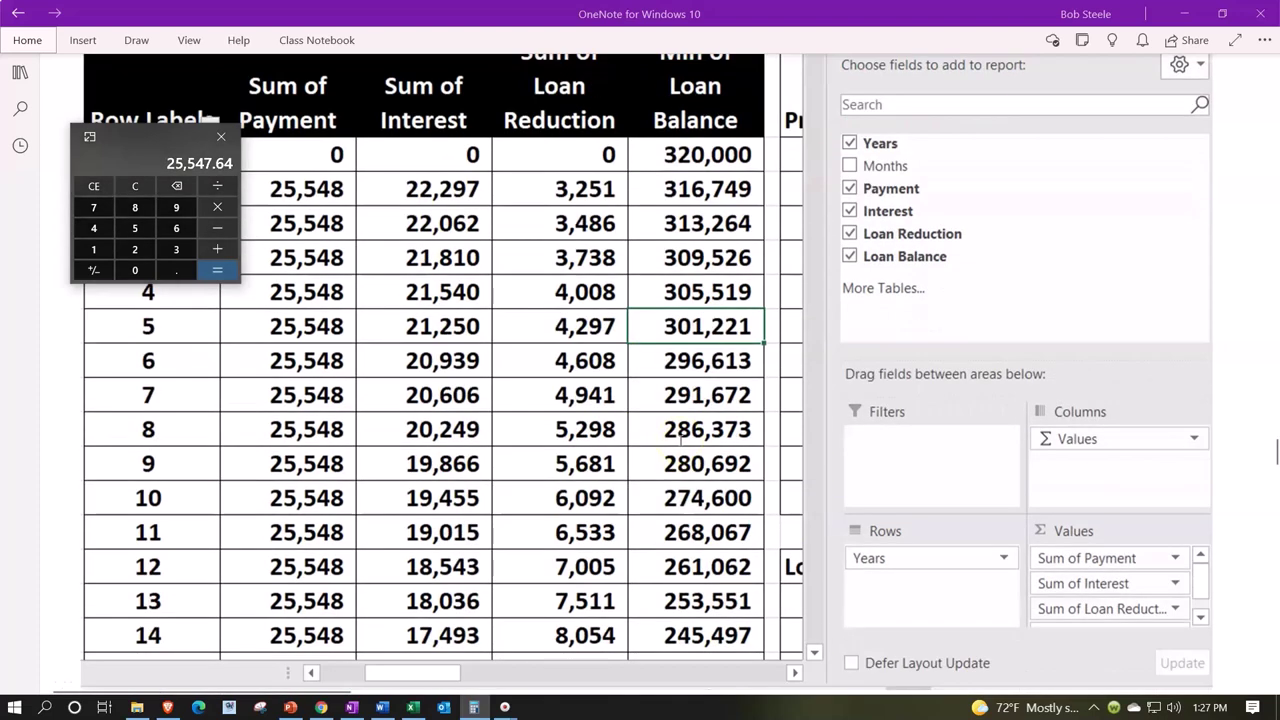
scroll(681, 436, "down", 1)
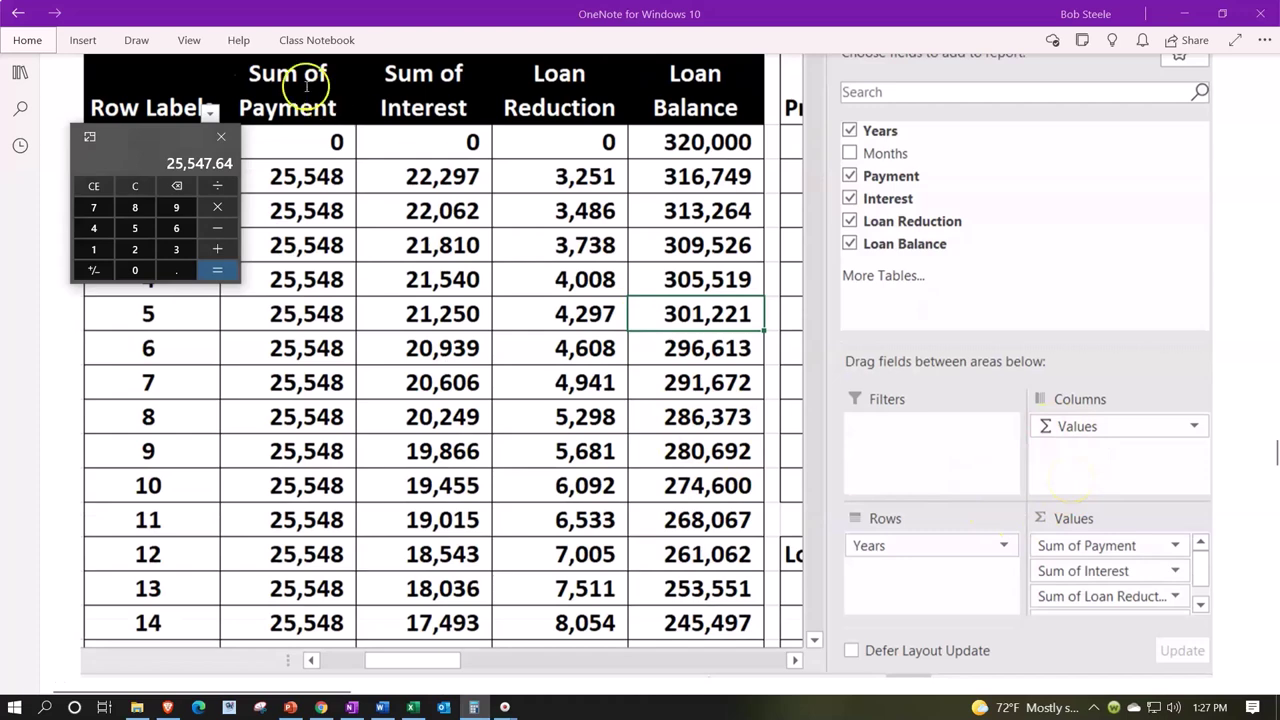
left_click_drag(127, 142, 1136, 171)
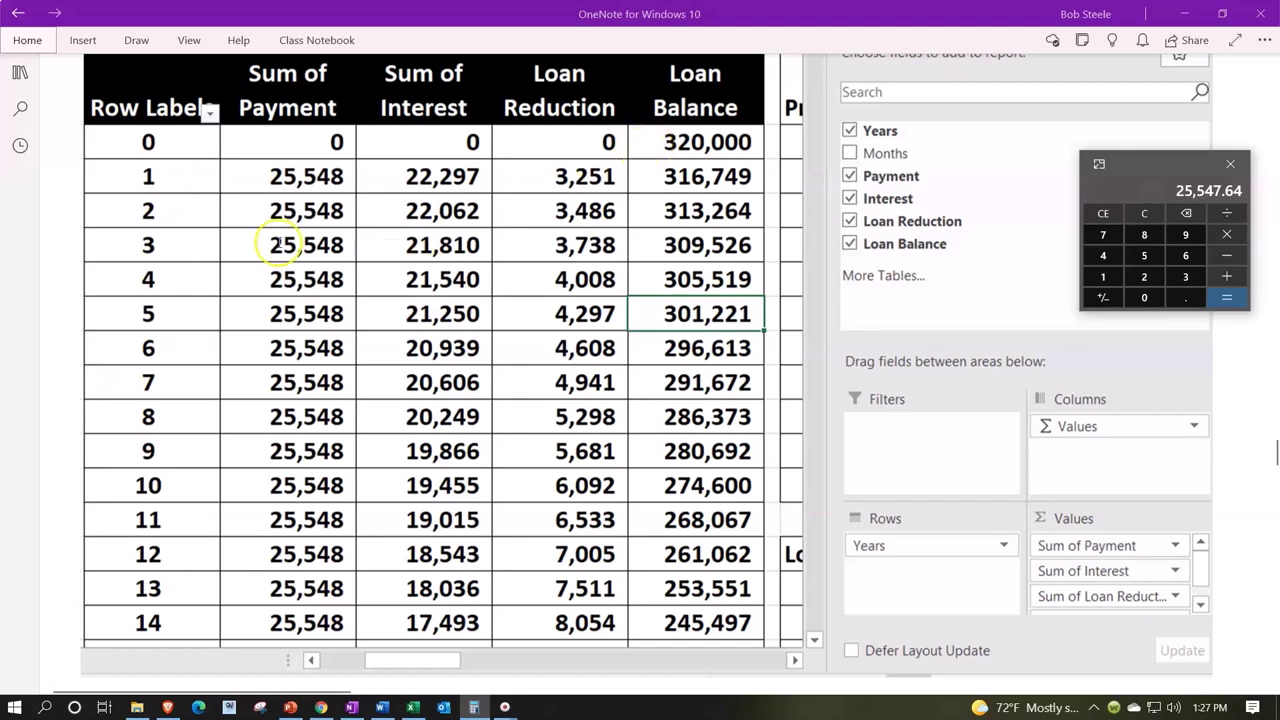
scroll(206, 253, "down", 5)
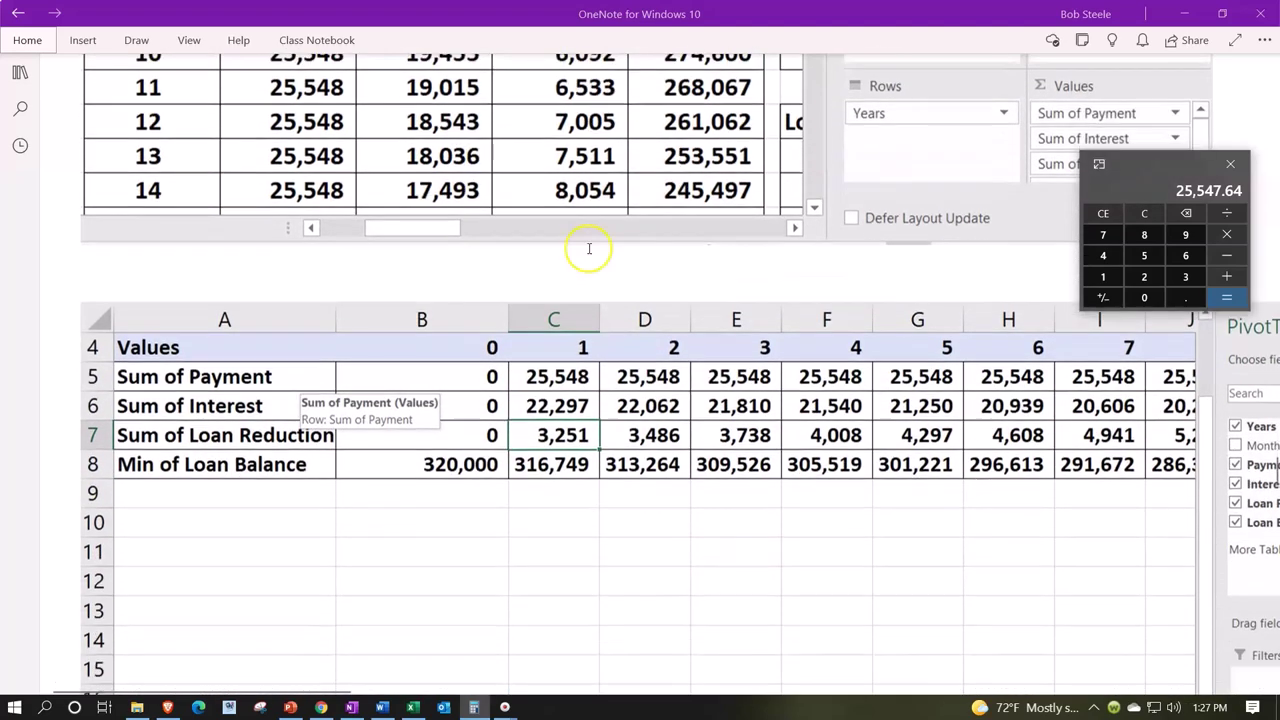
Step: Examine the PivotTable version with years across the columns and its field layout, moving the calculator clear of the figures
left_click_drag(1218, 164, 206, 88)
scroll(408, 486, "down", 1)
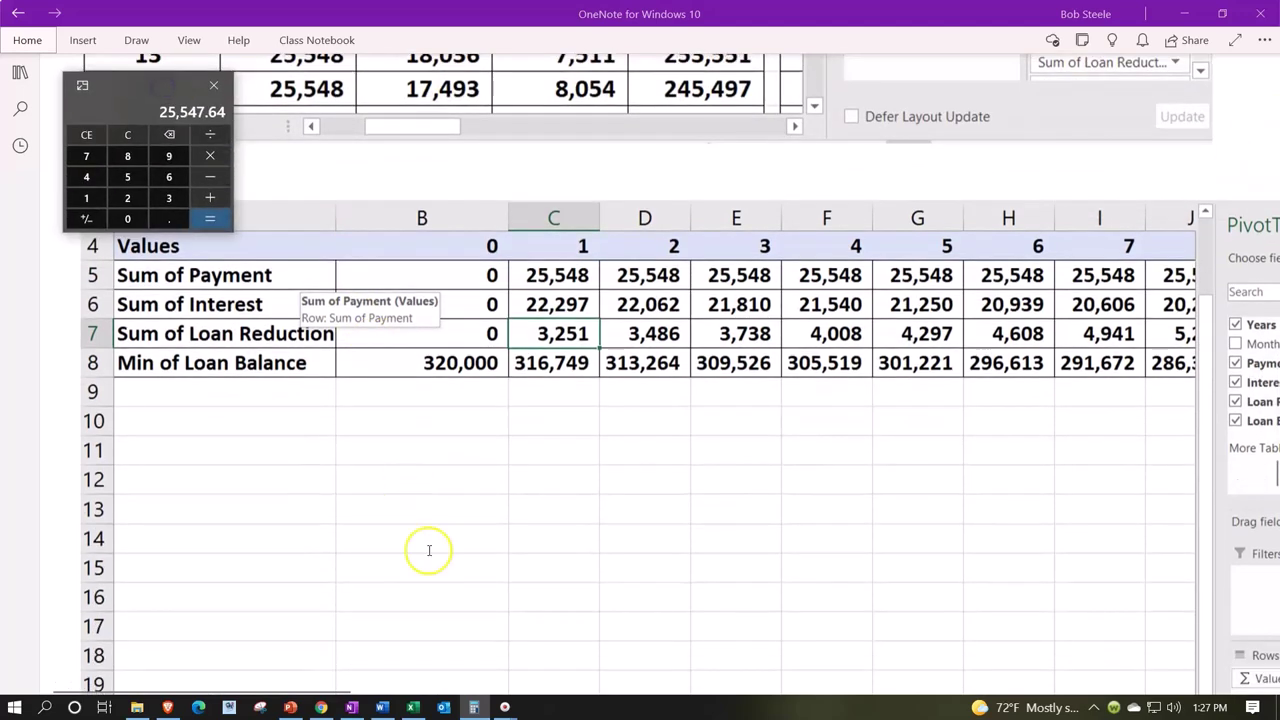
left_click_drag(270, 690, 418, 694)
scroll(631, 330, "down", 1)
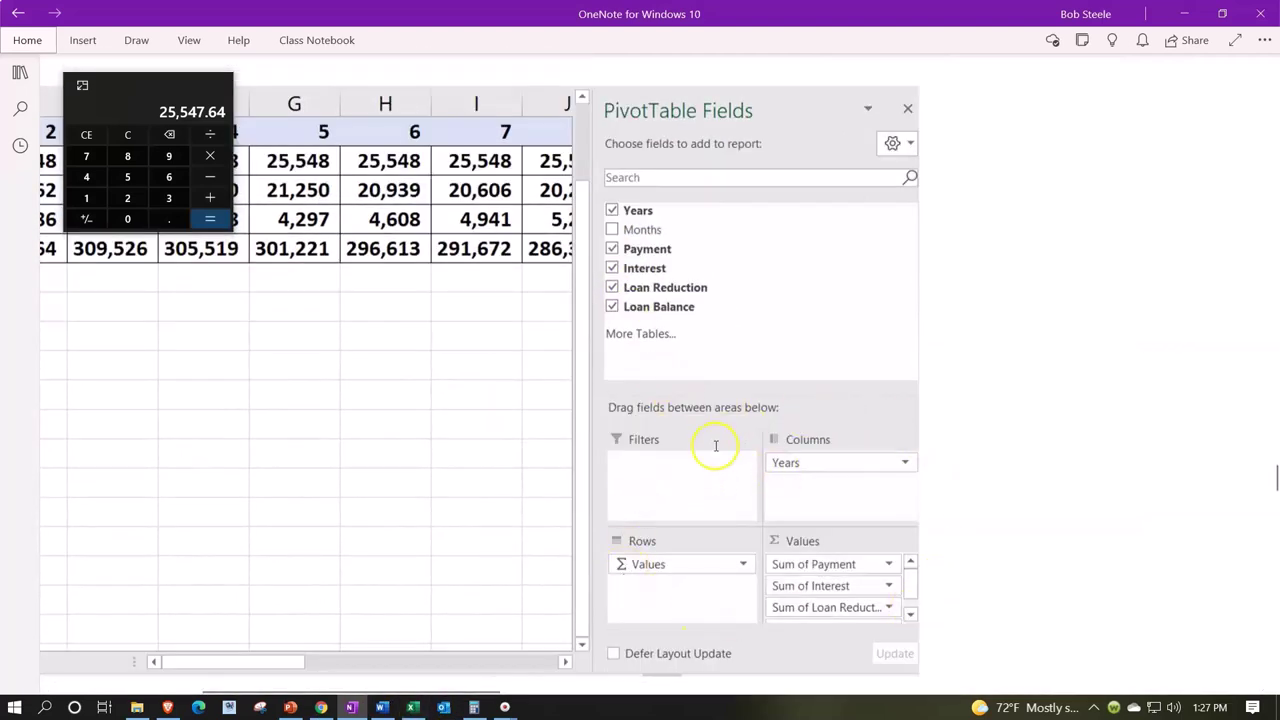
left_click_drag(155, 85, 1127, 180)
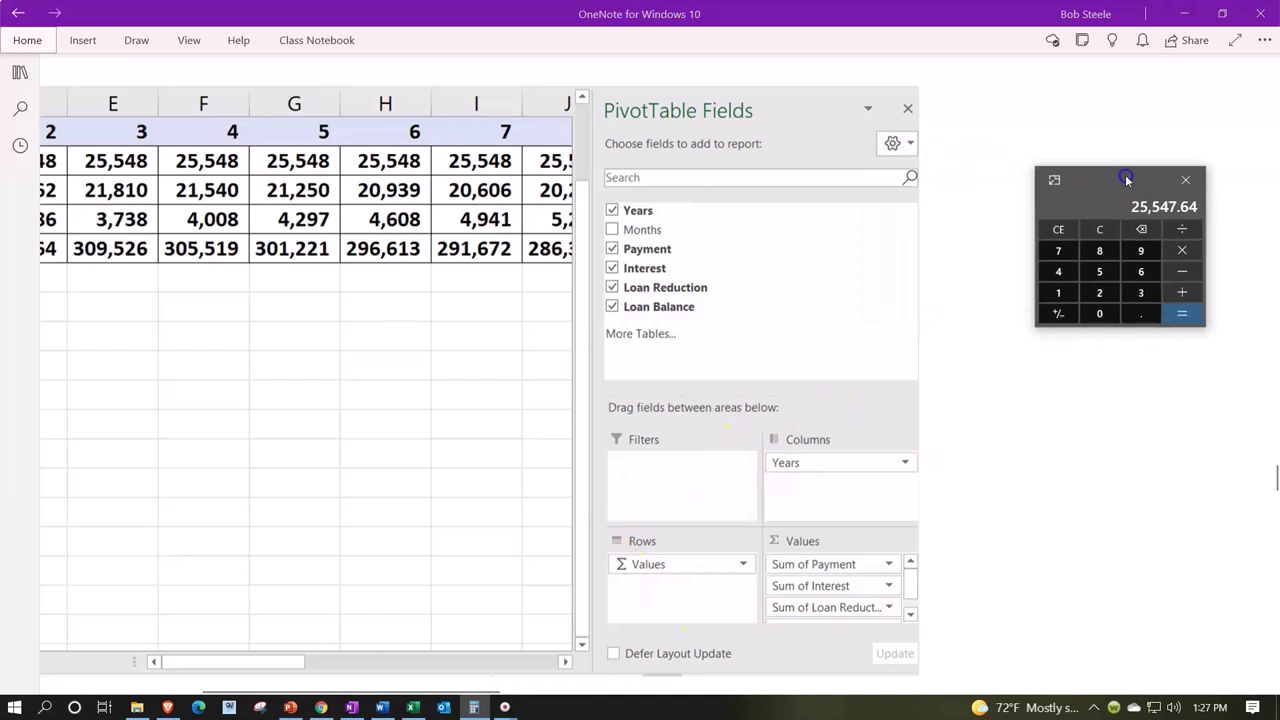
left_click(290, 658)
left_click_drag(316, 691, 143, 691)
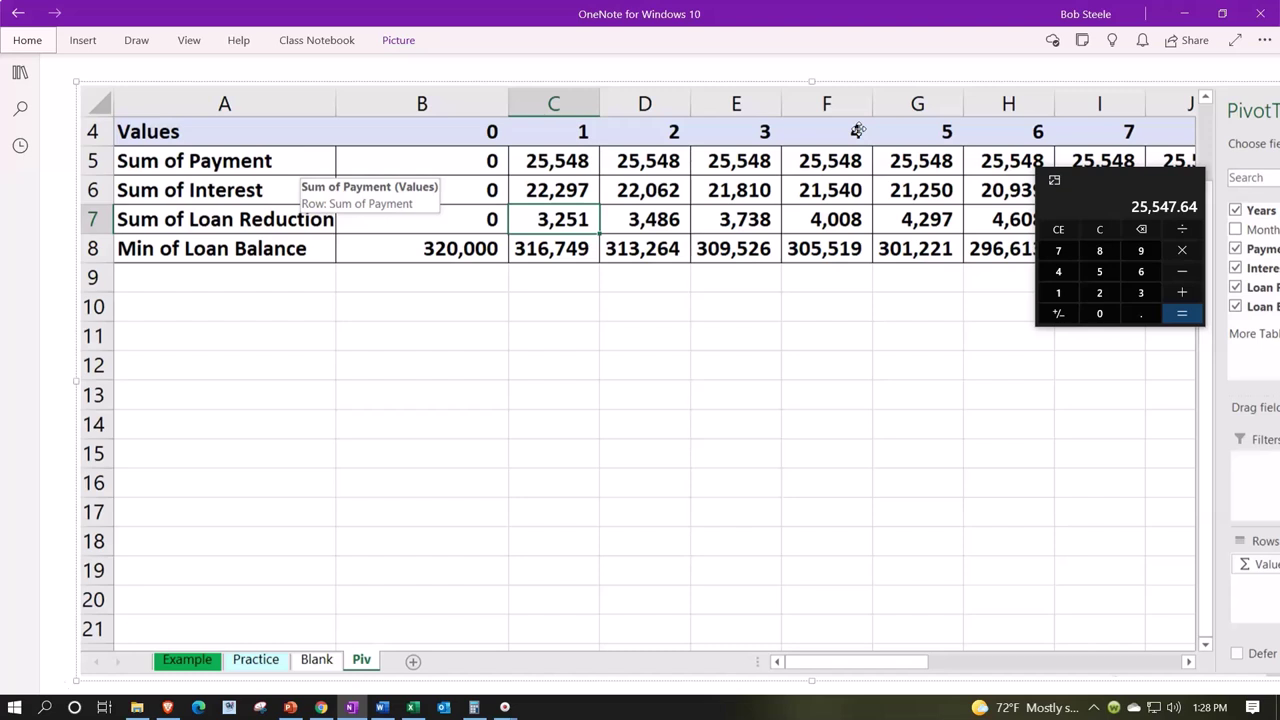
left_click(528, 558)
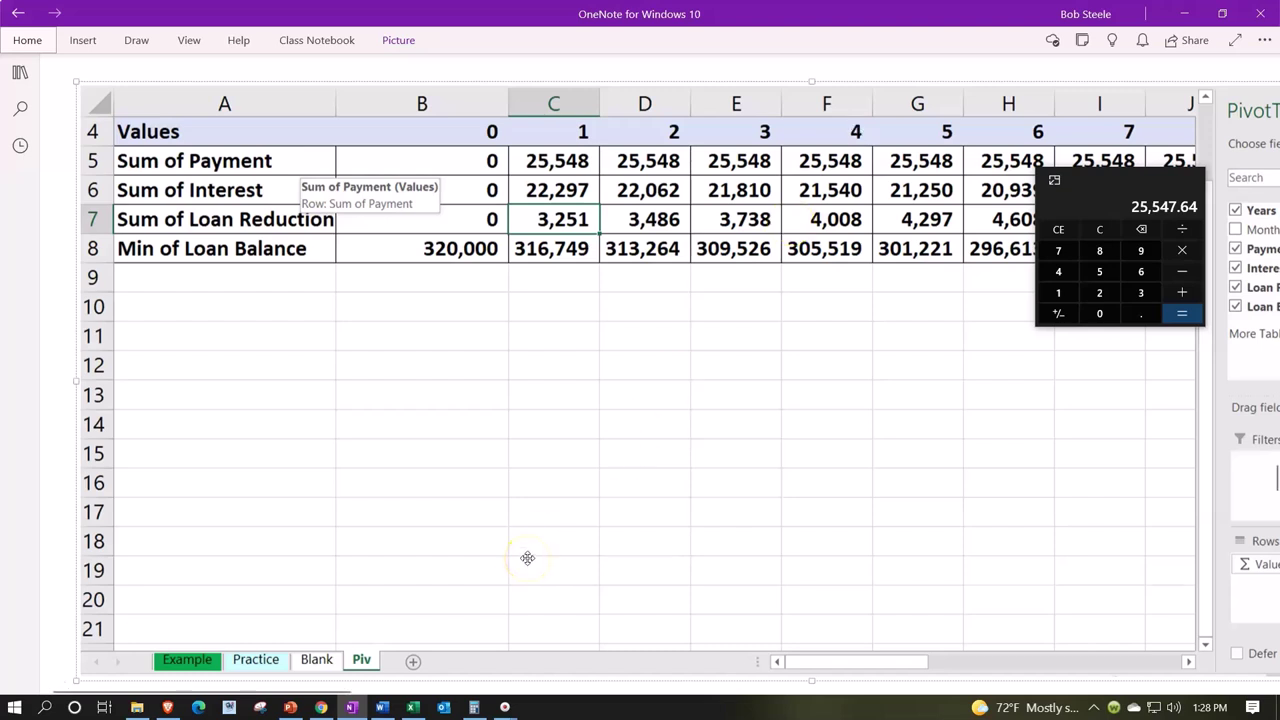
left_click(544, 445)
Step: Review the horizontal loan summary above the property information from year 0 through the Grand Total column, keeping the calculator clear of it
scroll(544, 445, "down", 5)
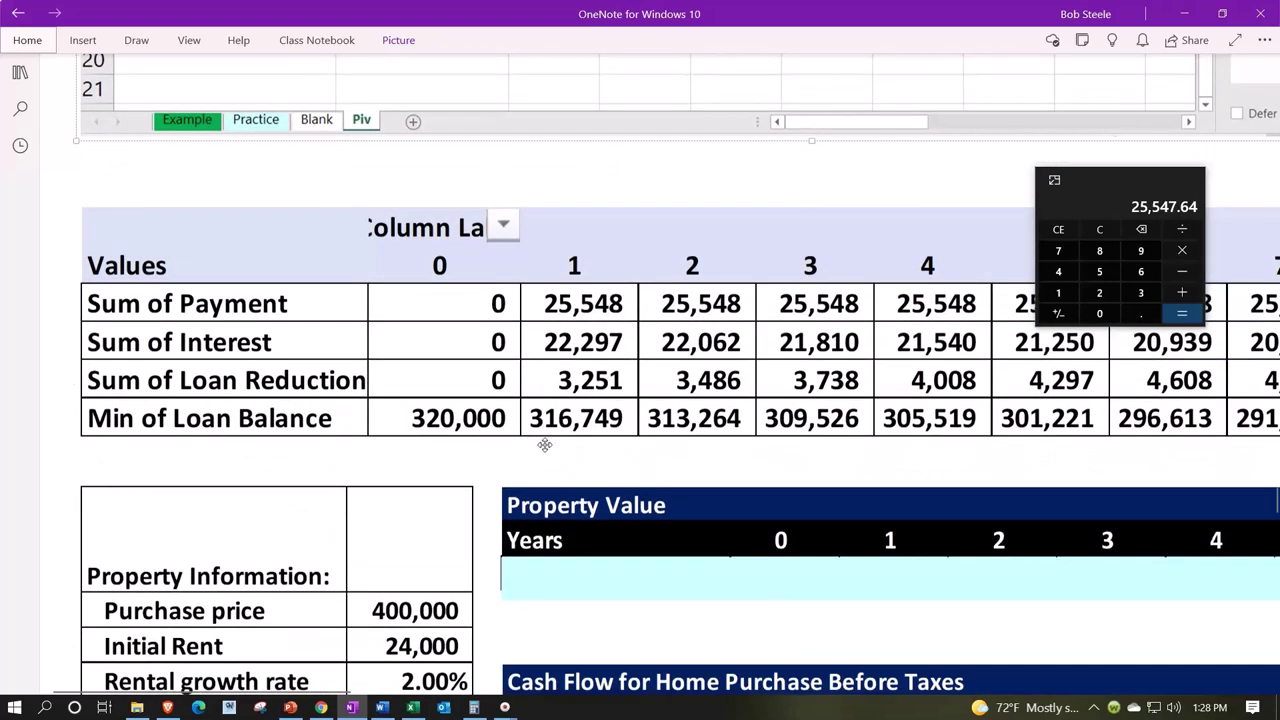
left_click_drag(1109, 181, 316, 478)
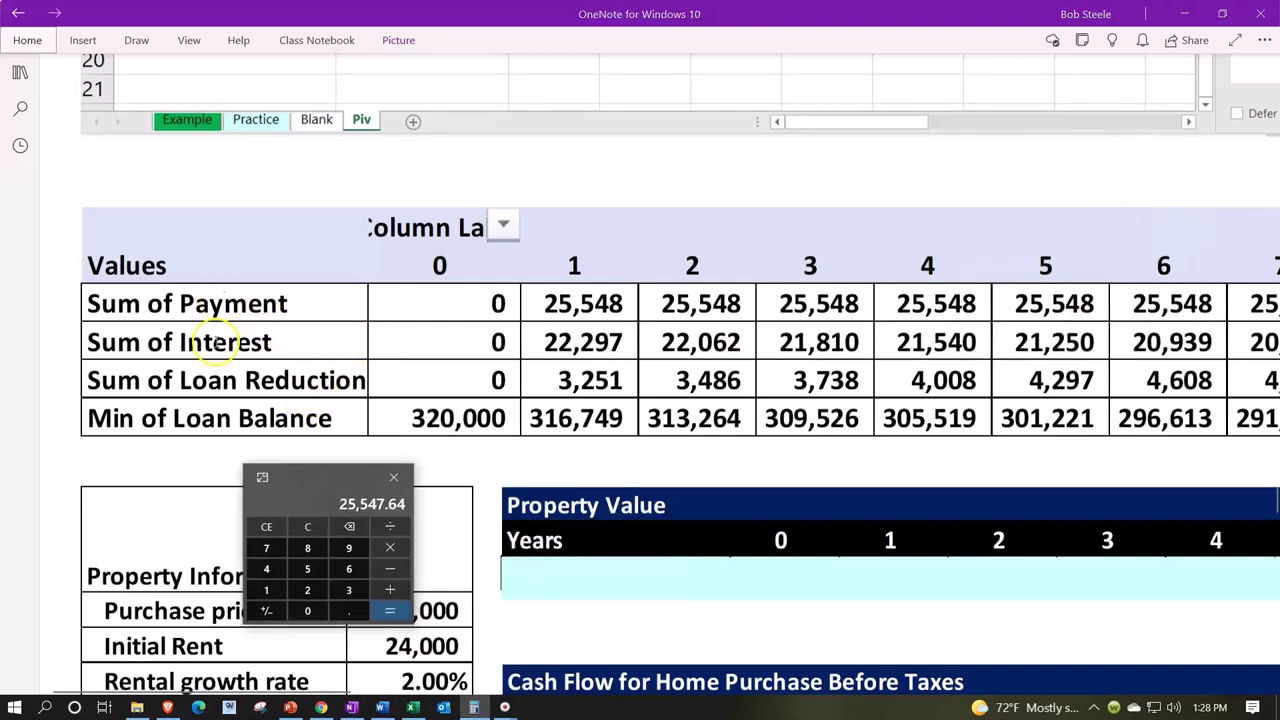
left_click_drag(337, 691, 1109, 656)
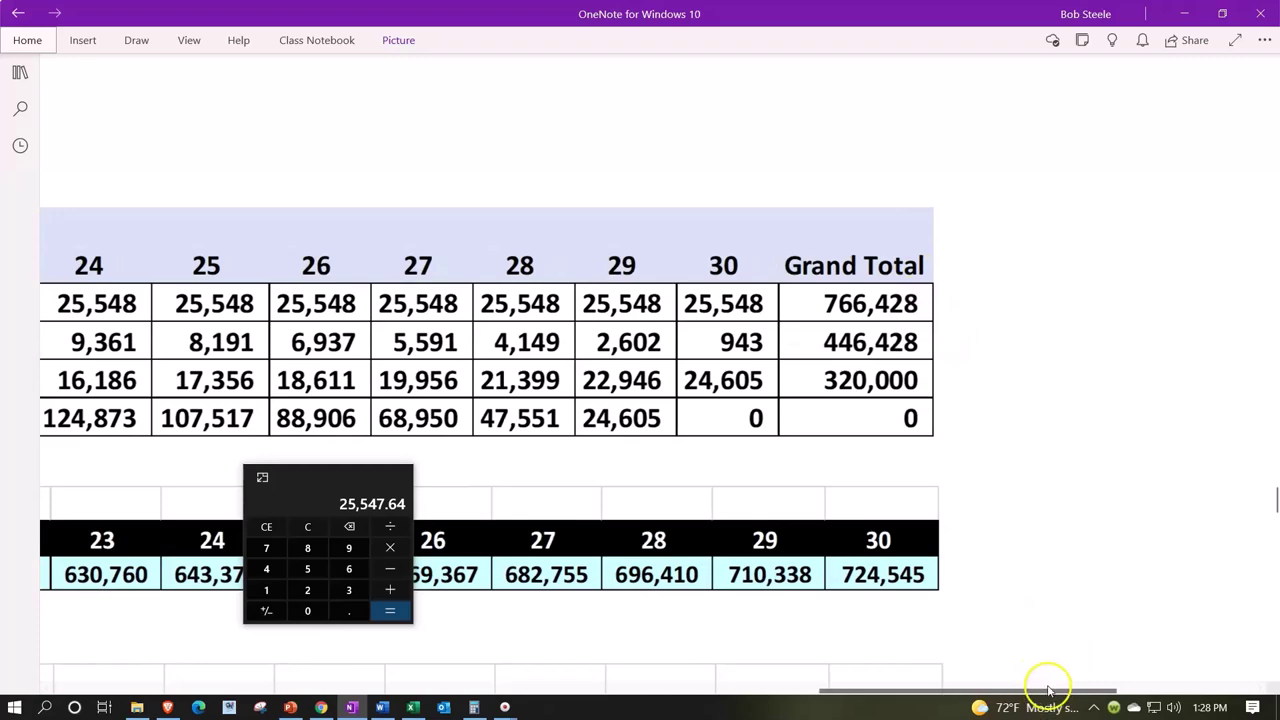
left_click_drag(1055, 690, 330, 690)
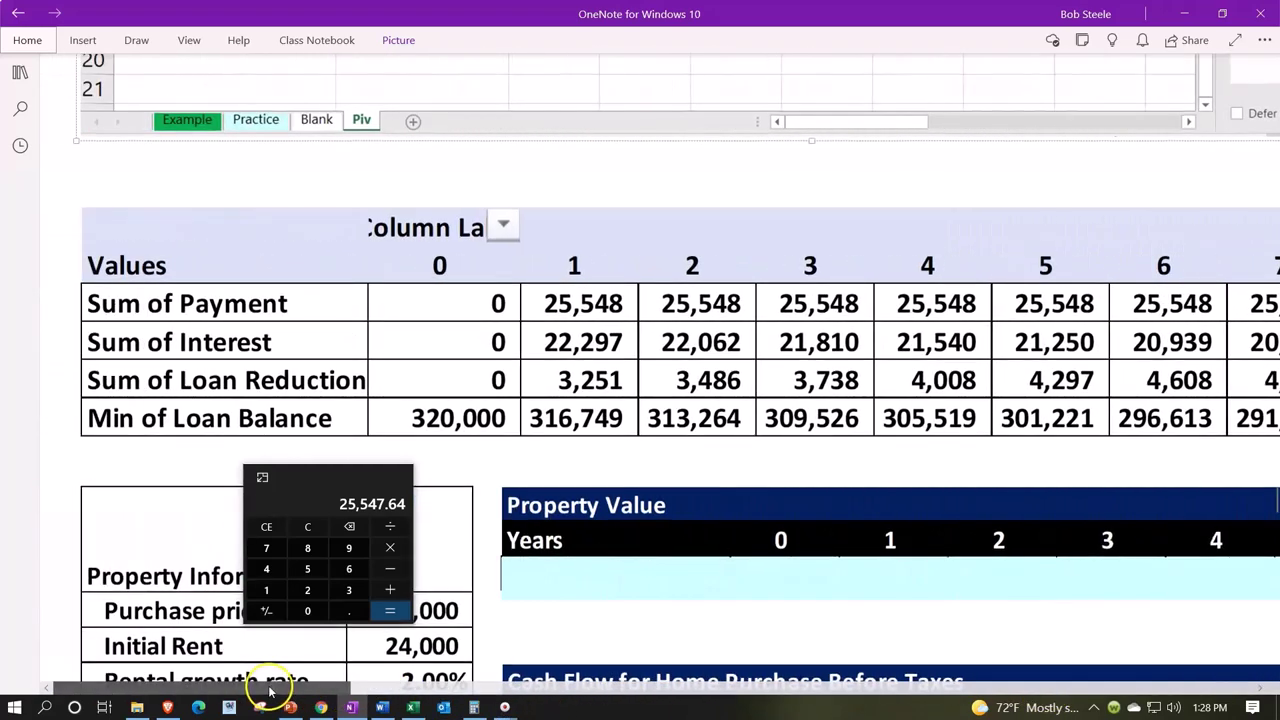
left_click_drag(333, 478, 1098, 95)
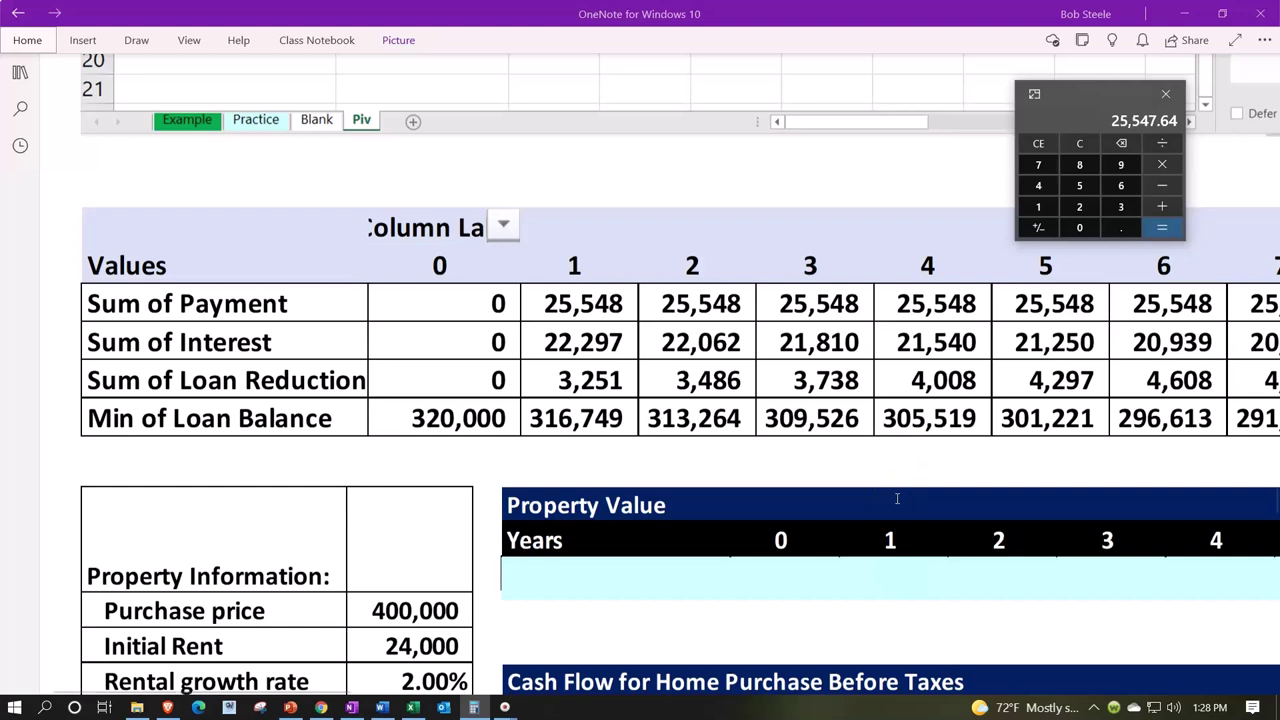
Step: Bring the Property Information and Property Value tables into view and shift the blue cover image to reveal the property values for years 0 and 1
scroll(731, 551, "down", 2)
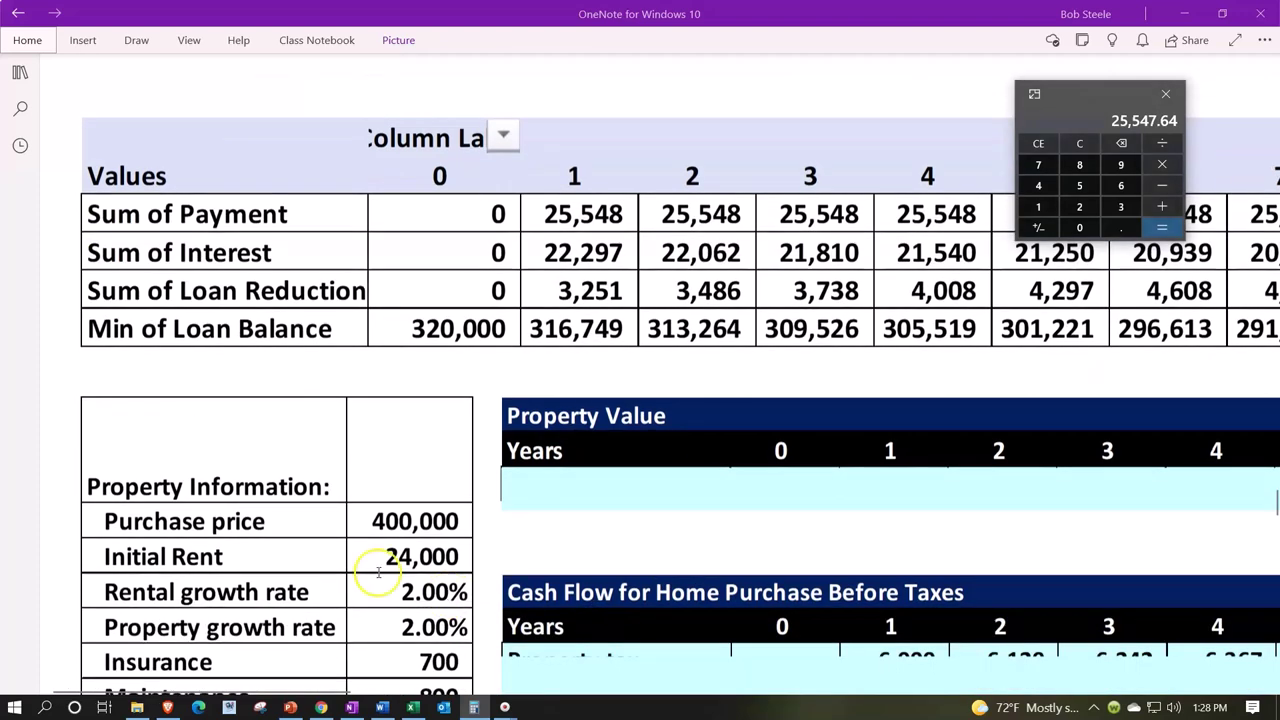
left_click(285, 496)
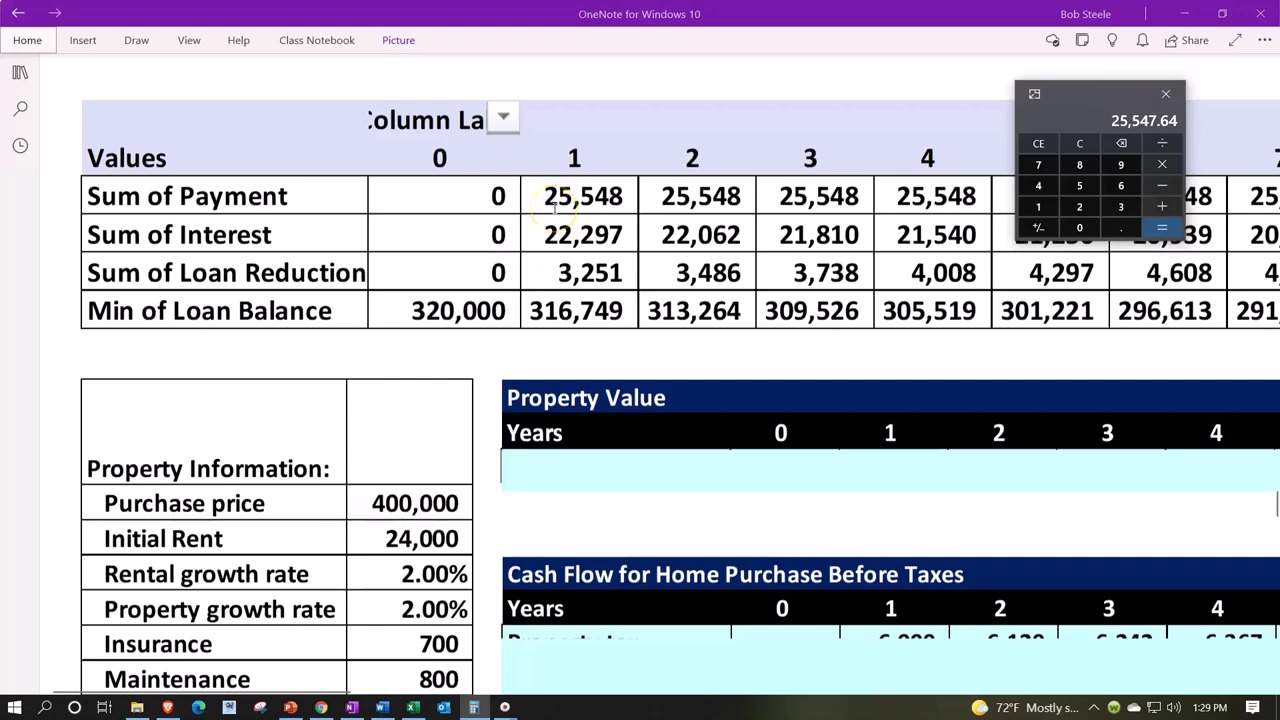
scroll(553, 205, "down", 2)
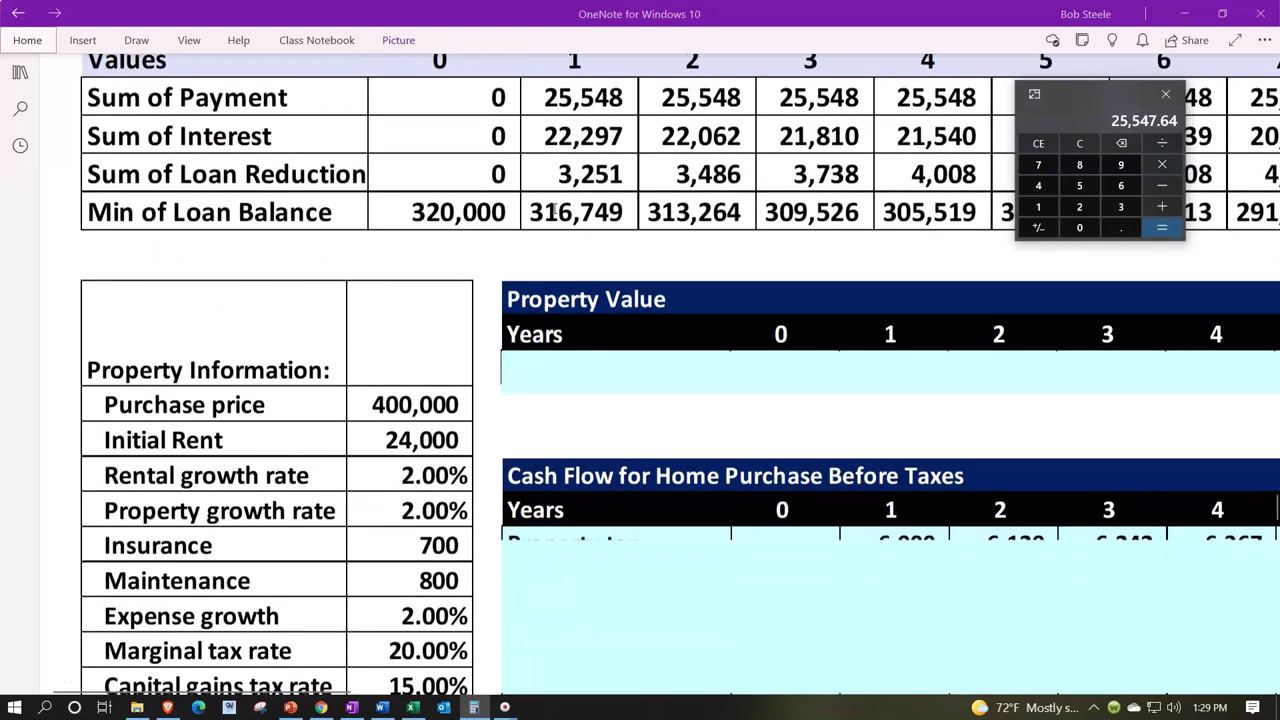
left_click(573, 381)
left_click_drag(508, 360, 992, 362)
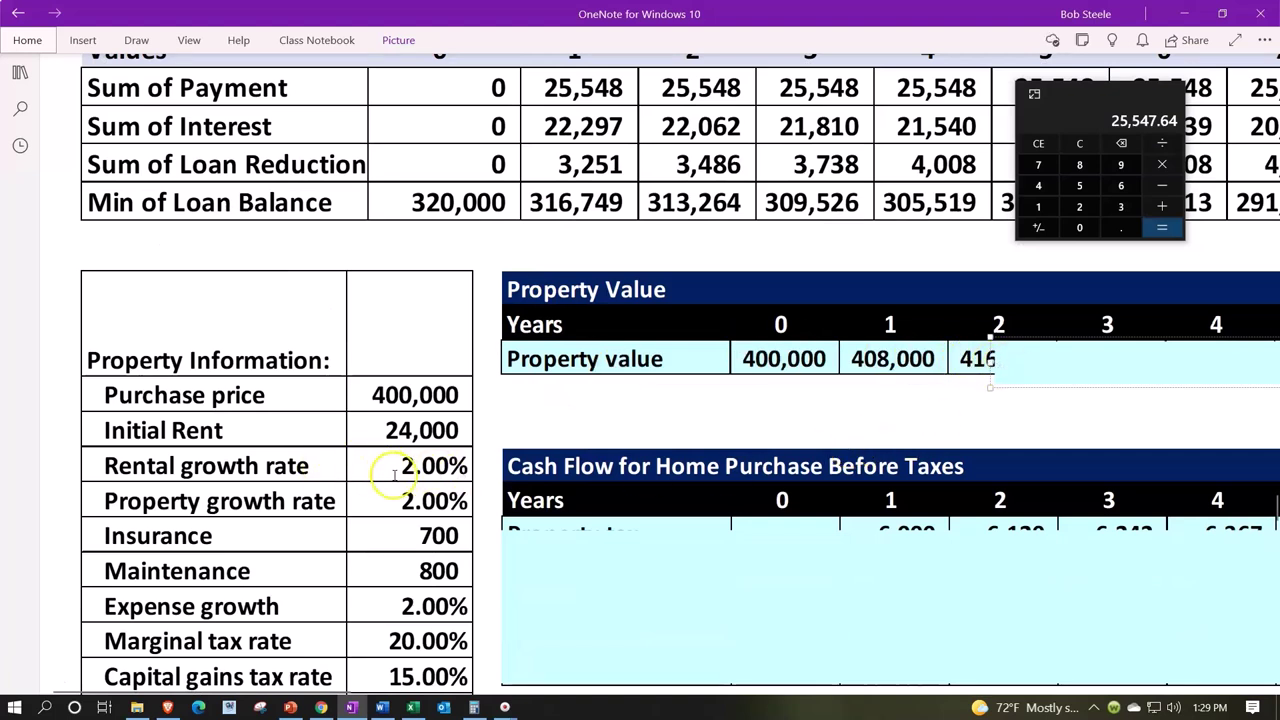
Step: Move the calculator beside the property information, multiply 400,000 by .02 and add 400,000 to check the year 1 property value
left_click_drag(1100, 95, 367, 203)
left_click(344, 245)
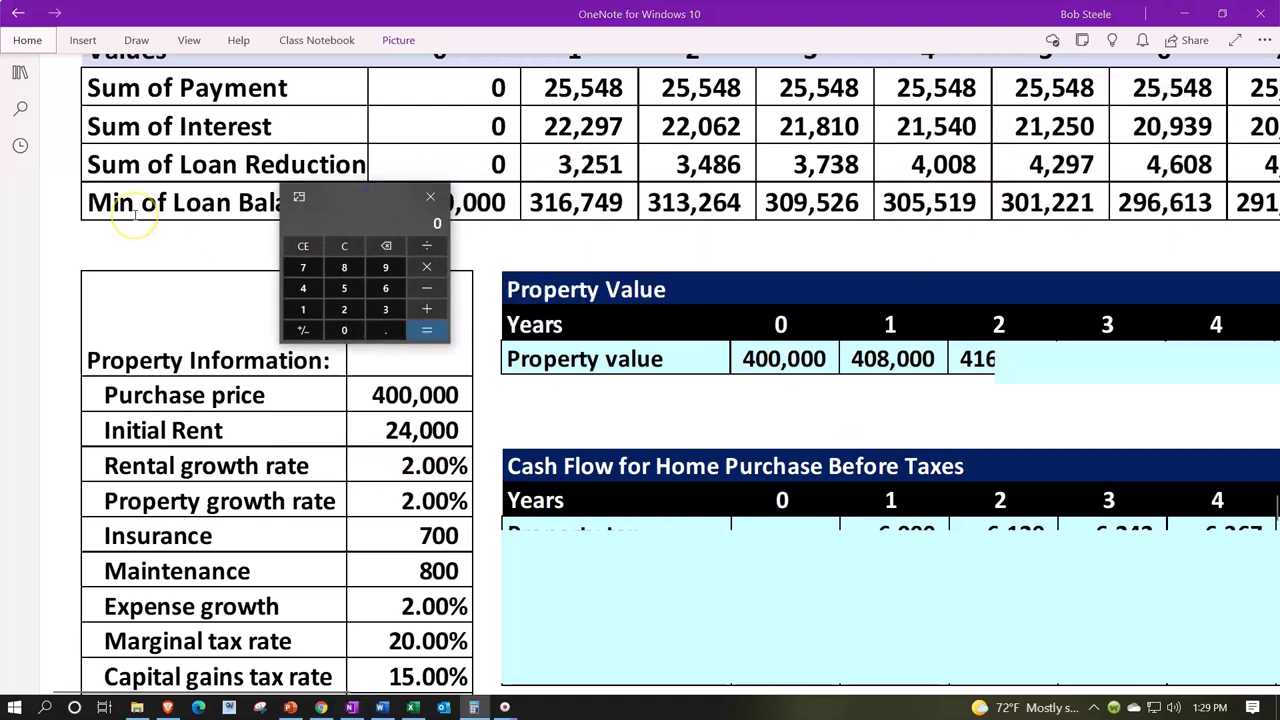
type("0000*.02")
key("Return")
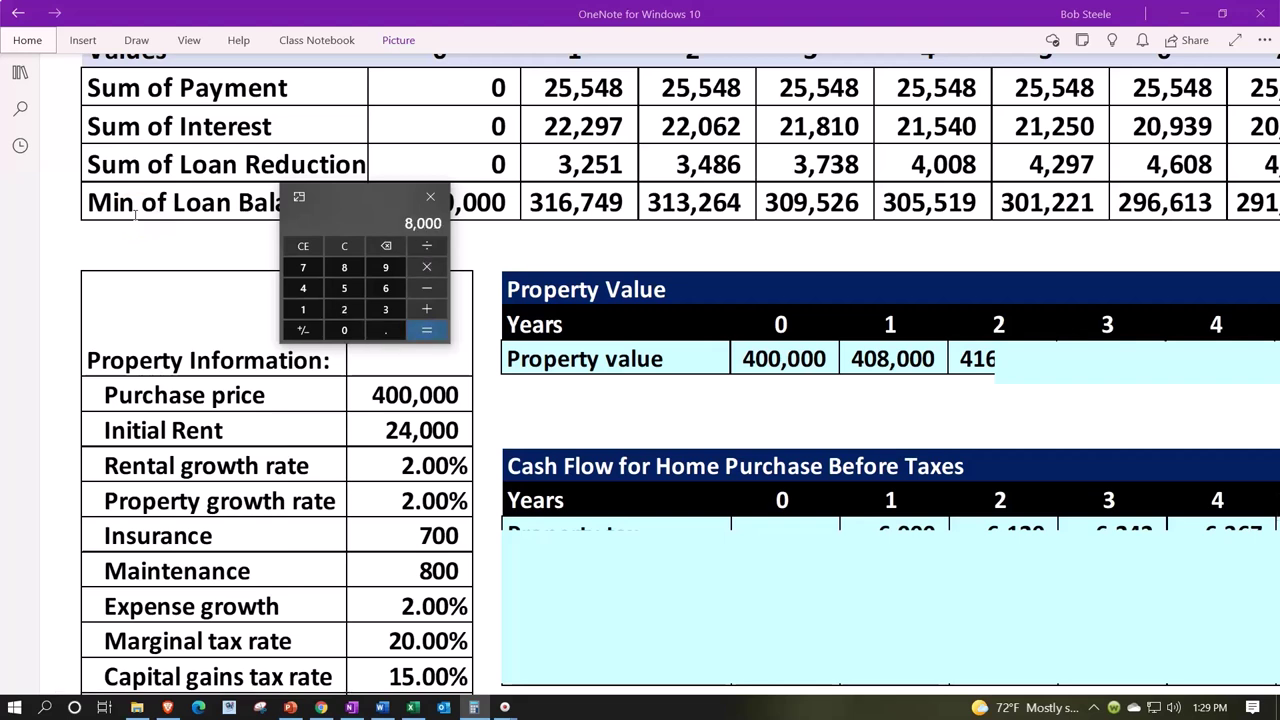
type("400")
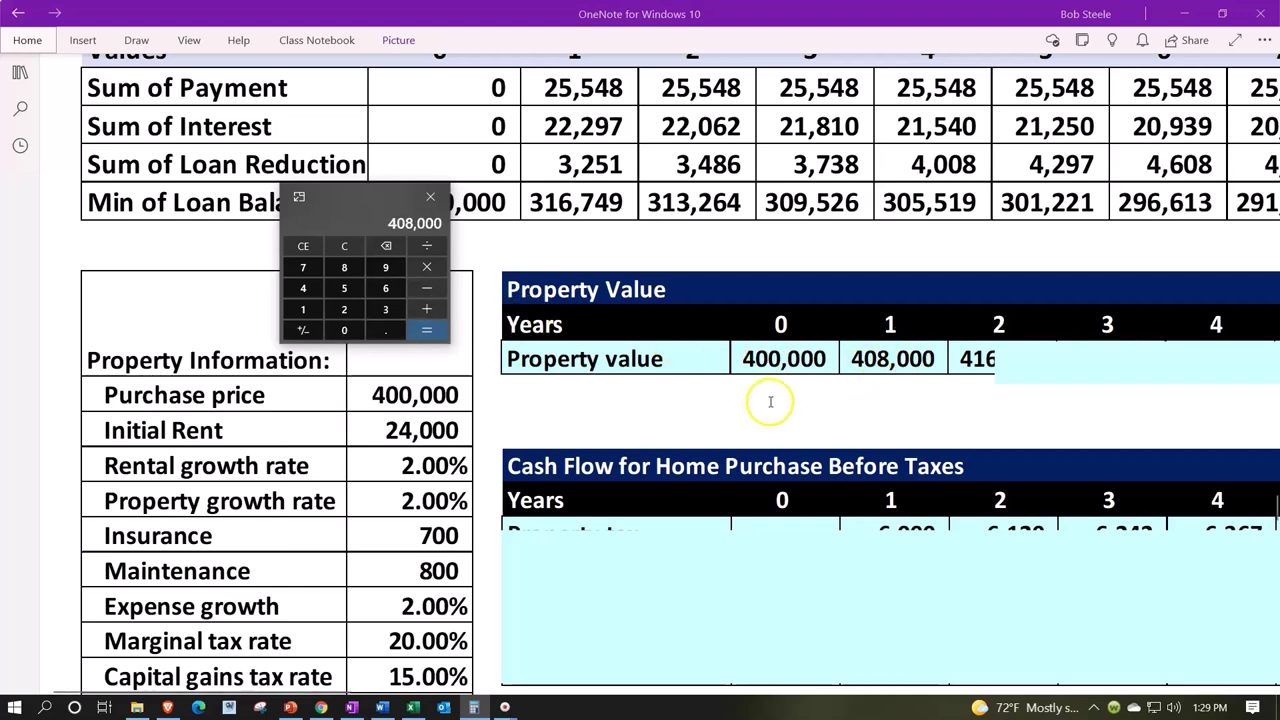
Step: Clear the calculator and multiply 400,000 by 1.02 to check the year 1 property value in one calculation
left_click(346, 250)
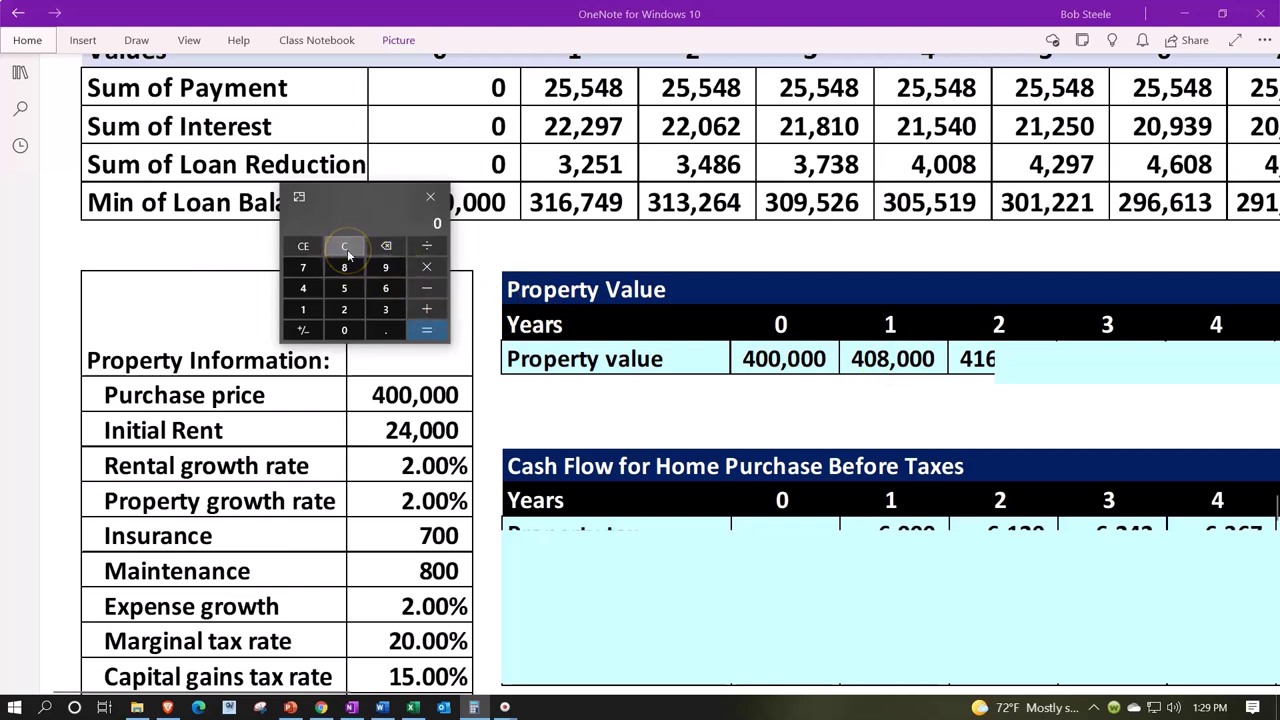
type("400000")
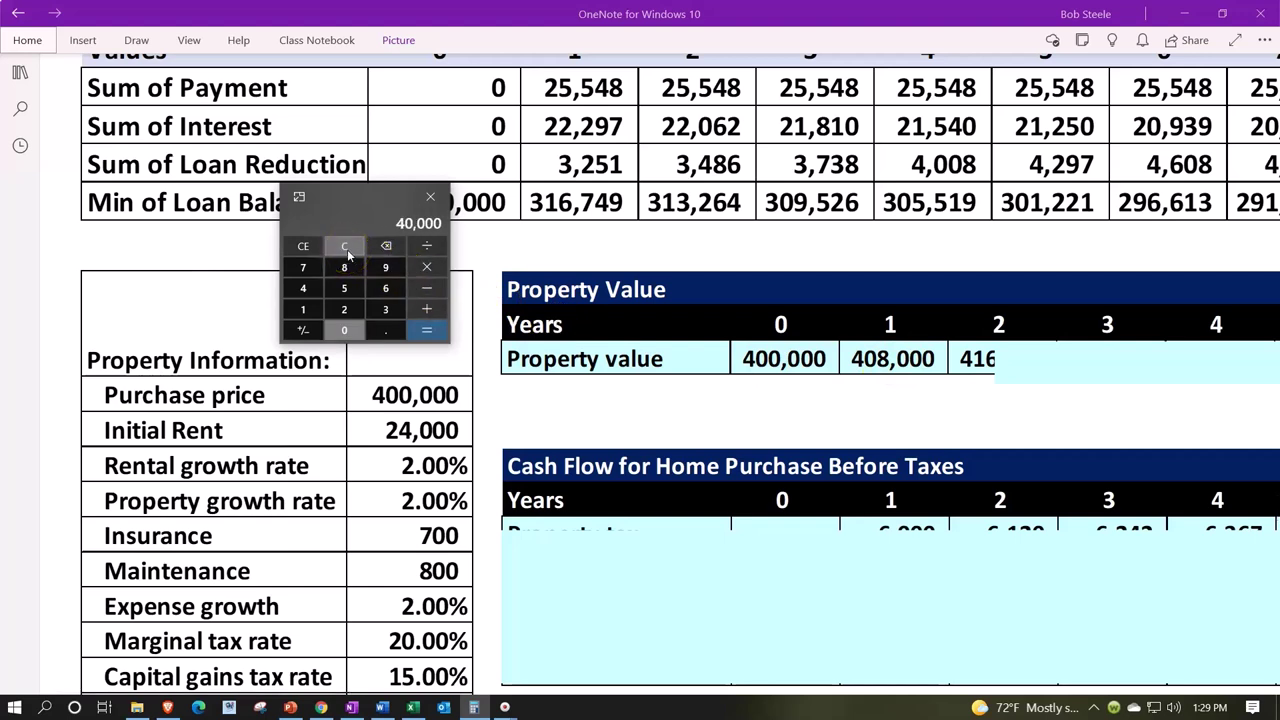
type("*1.")
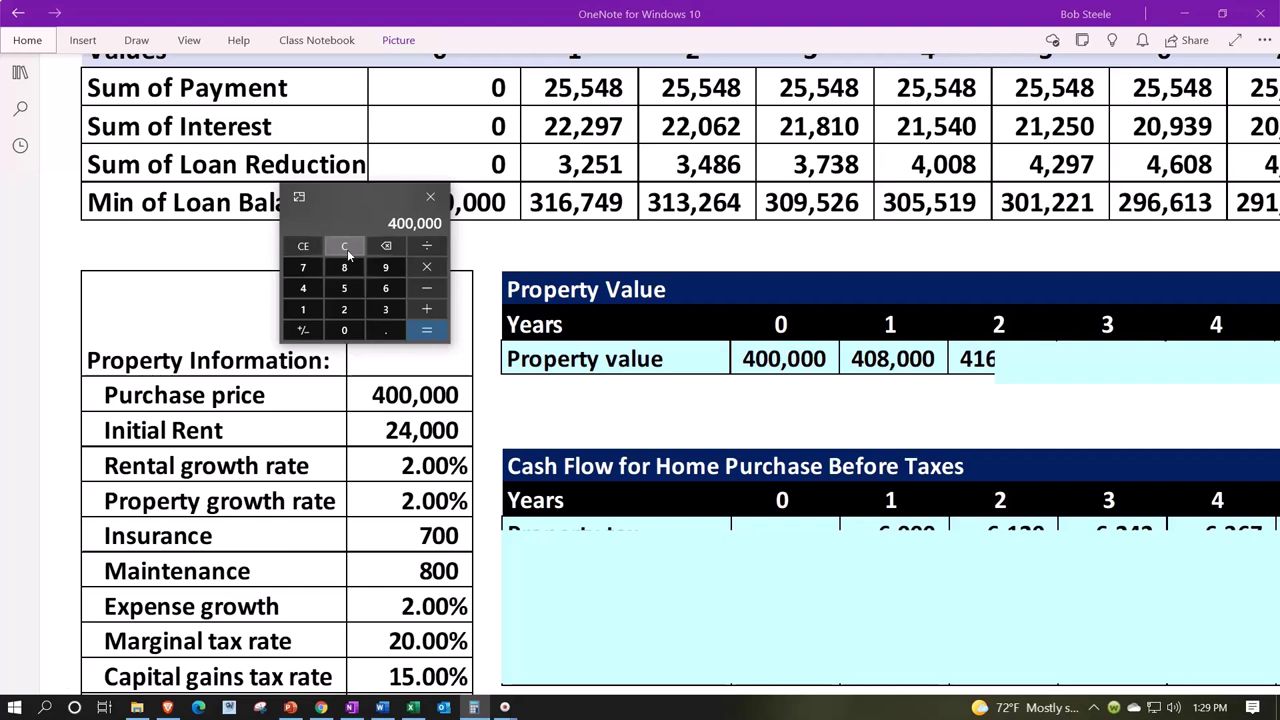
type("02")
key("Return")
Step: Shift the cover image to reveal the year 2 property value and multiply the calculator's 408,000 by 1.02 to check it
left_click(1015, 360)
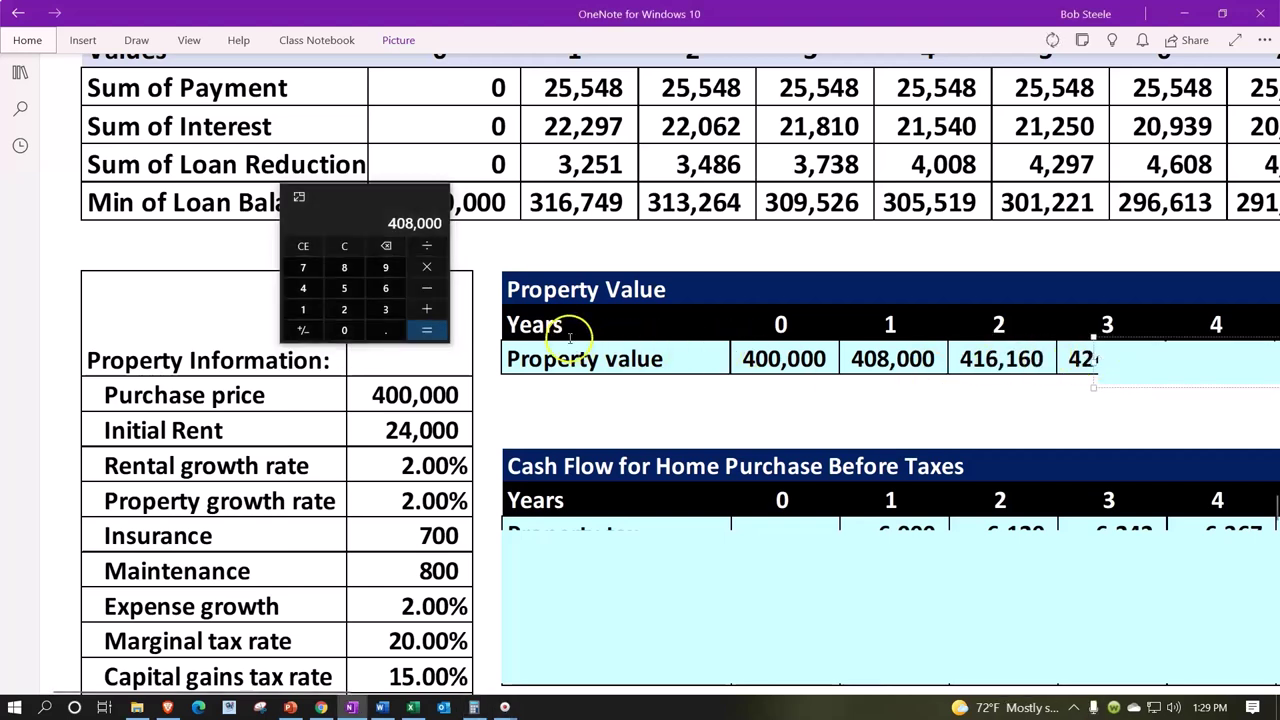
left_click(420, 268)
type("1.02")
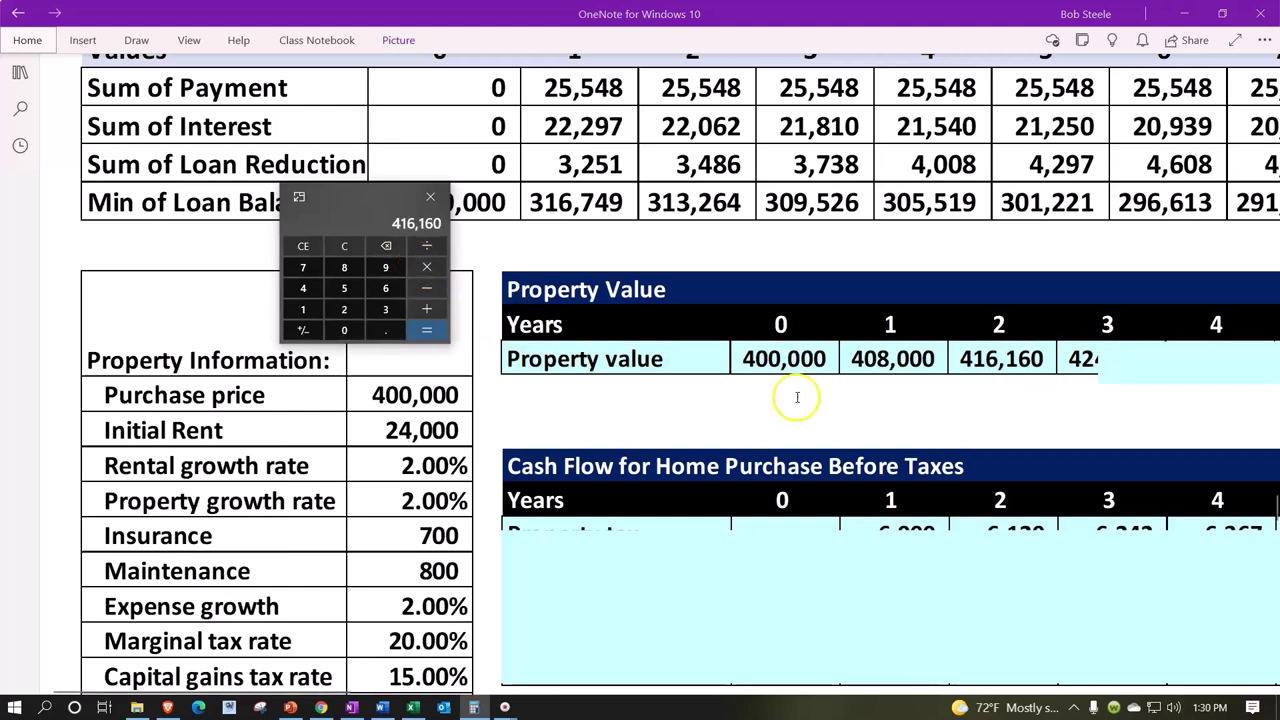
Step: Uncover the rest of the Property Value row and review it through year 30, moving the calculator clear of the figures
left_click(1162, 358)
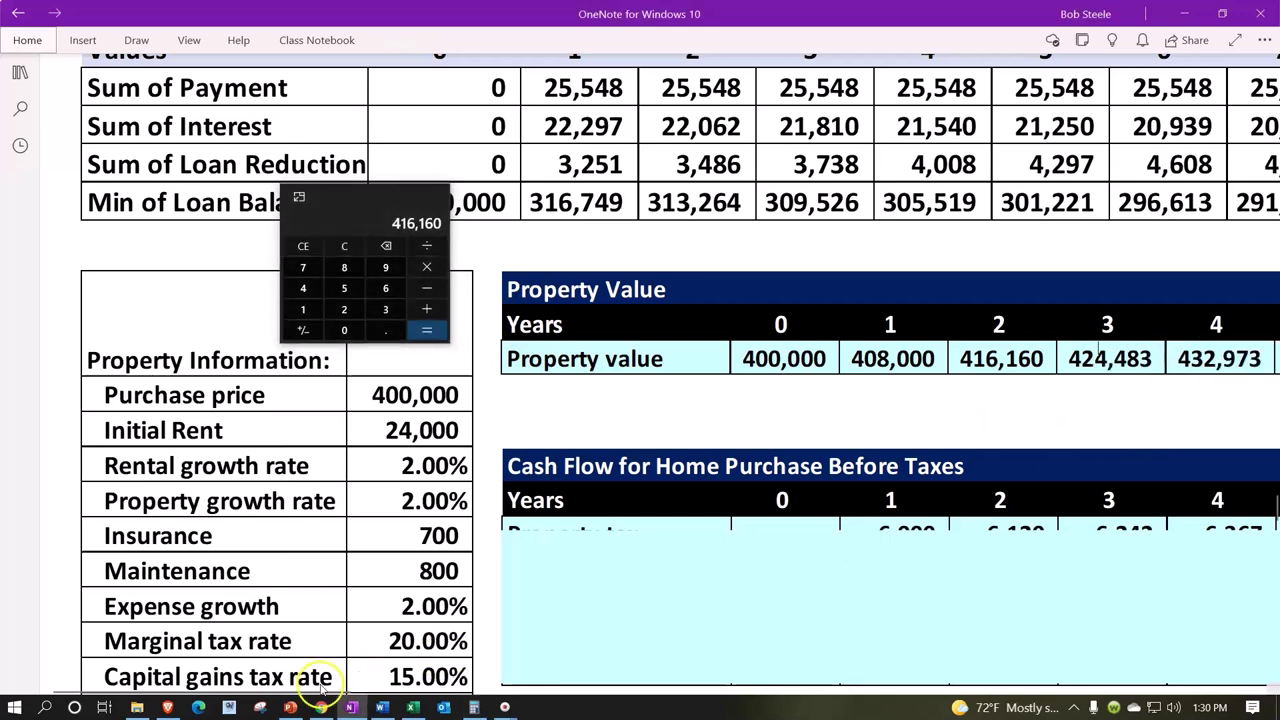
left_click_drag(285, 688, 1022, 680)
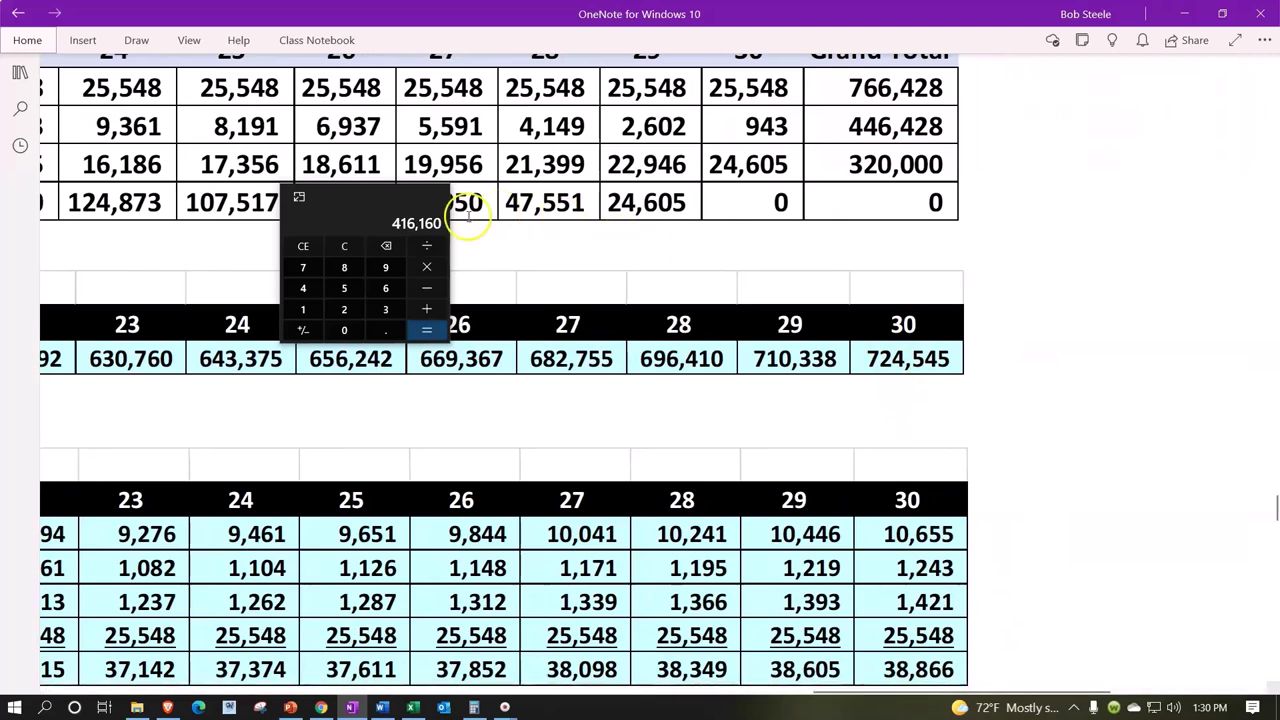
left_click_drag(371, 200, 1187, 116)
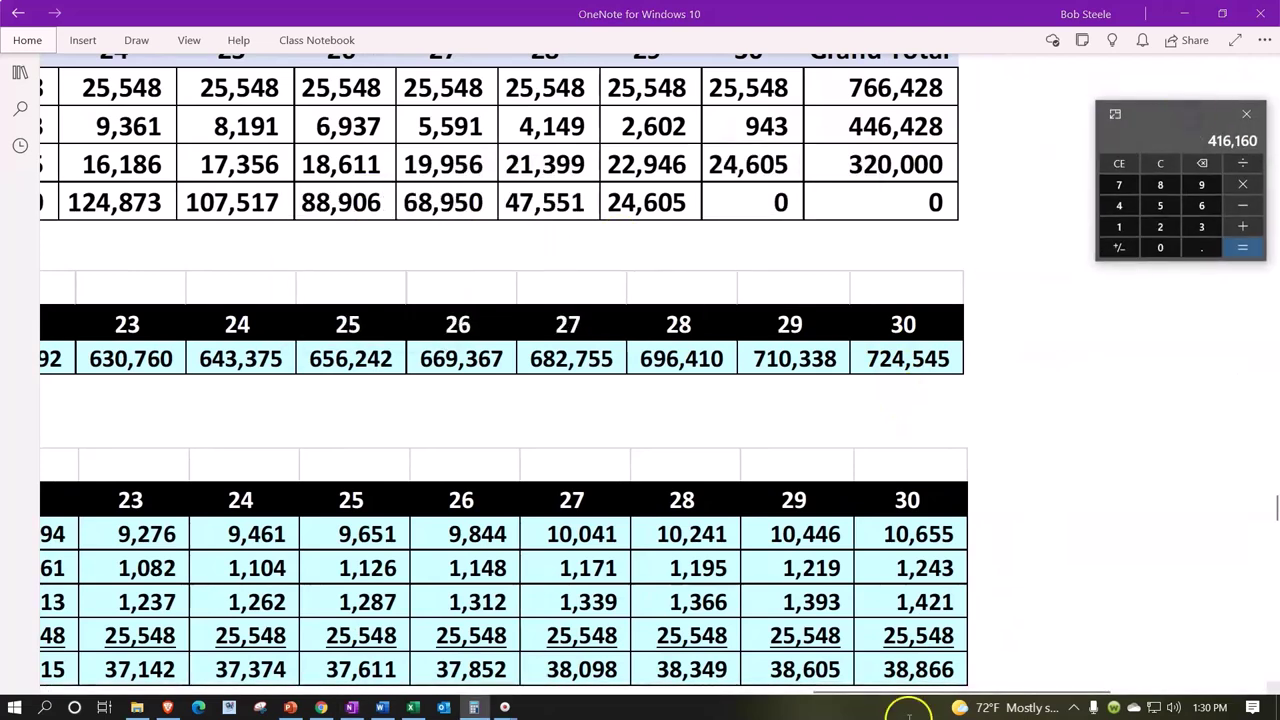
left_click_drag(886, 690, 129, 606)
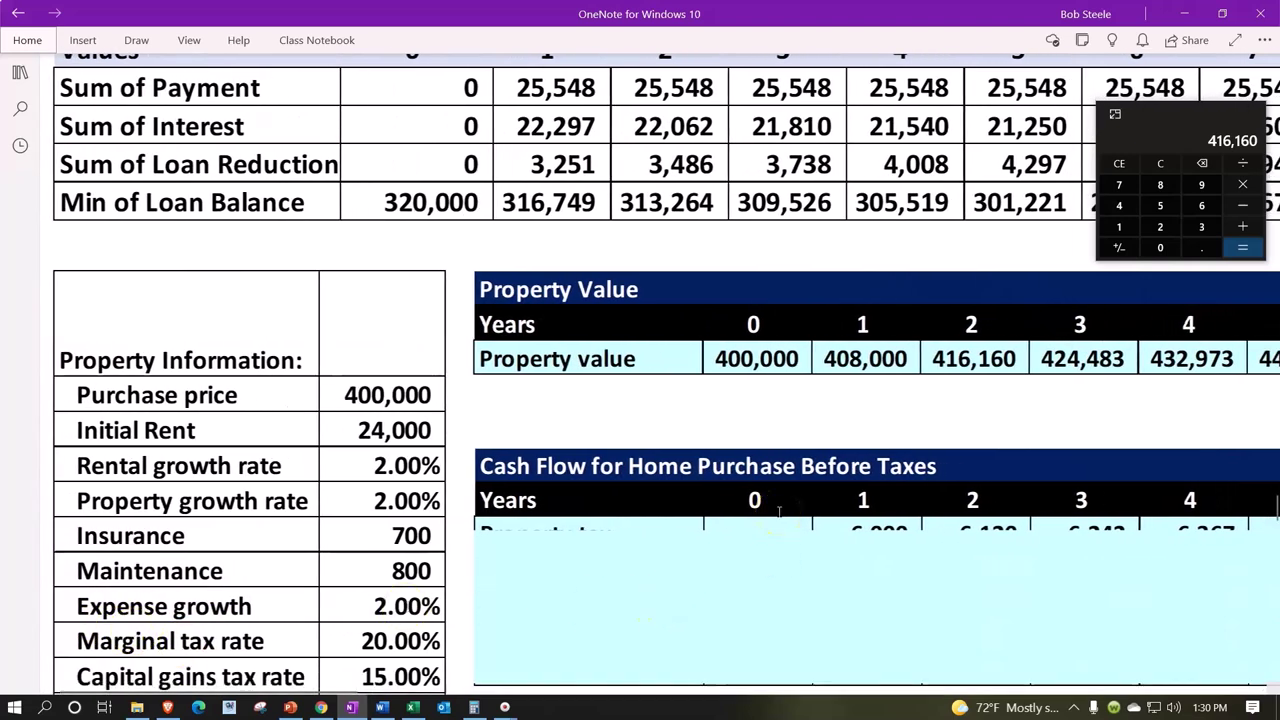
Step: Shrink the cover image on the Cash Flow for Home Purchase Before Taxes table to reveal the Property tax row, and move the calculator beside it
left_click(898, 441)
scroll(898, 441, "down", 2)
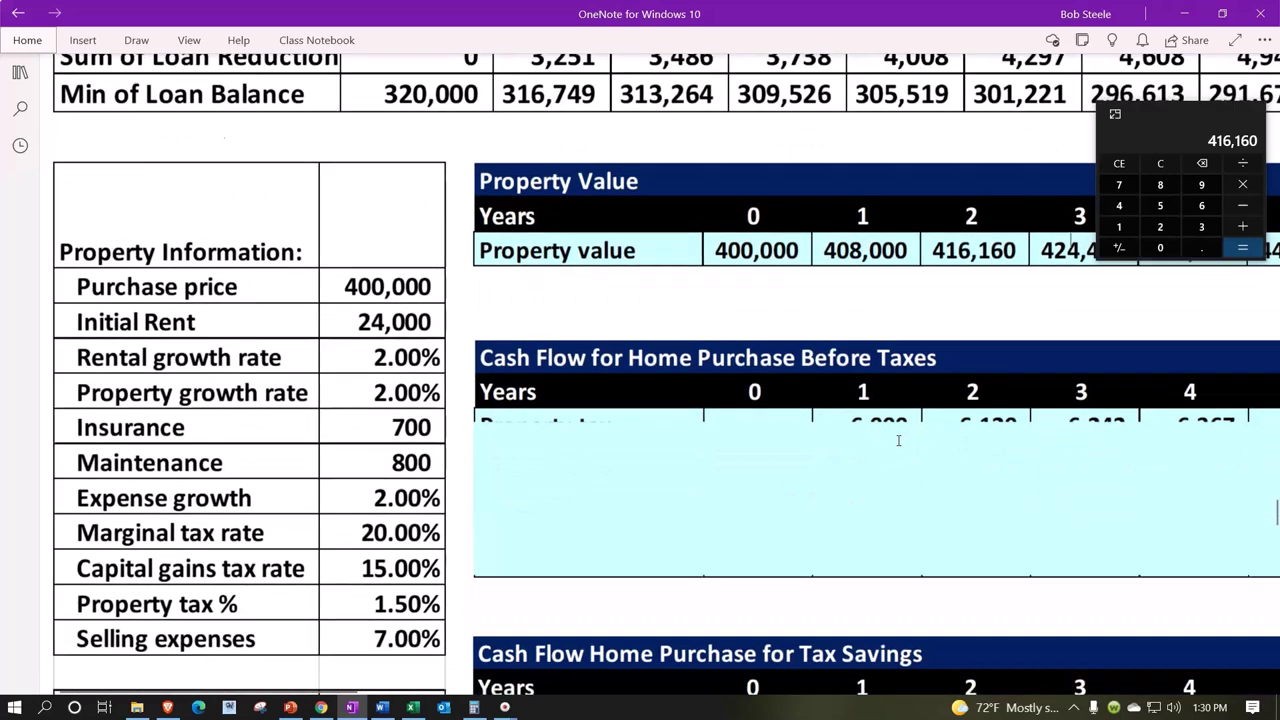
left_click(823, 510)
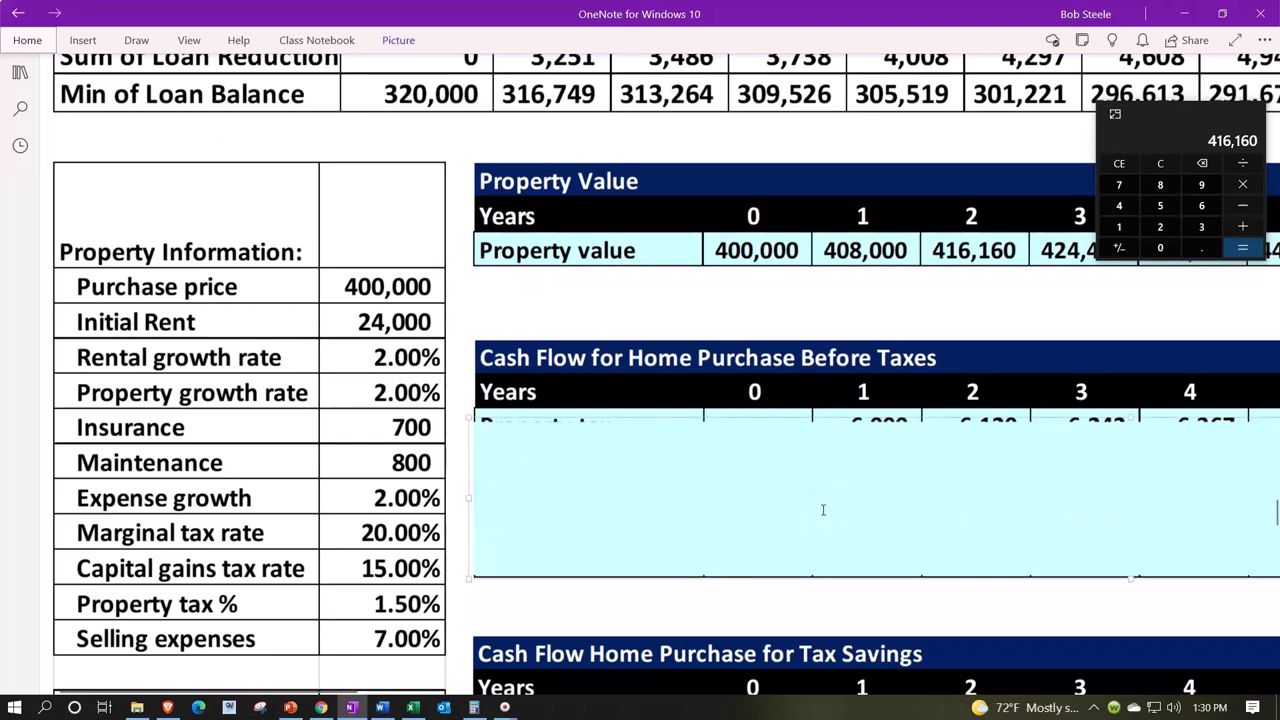
left_click(727, 456)
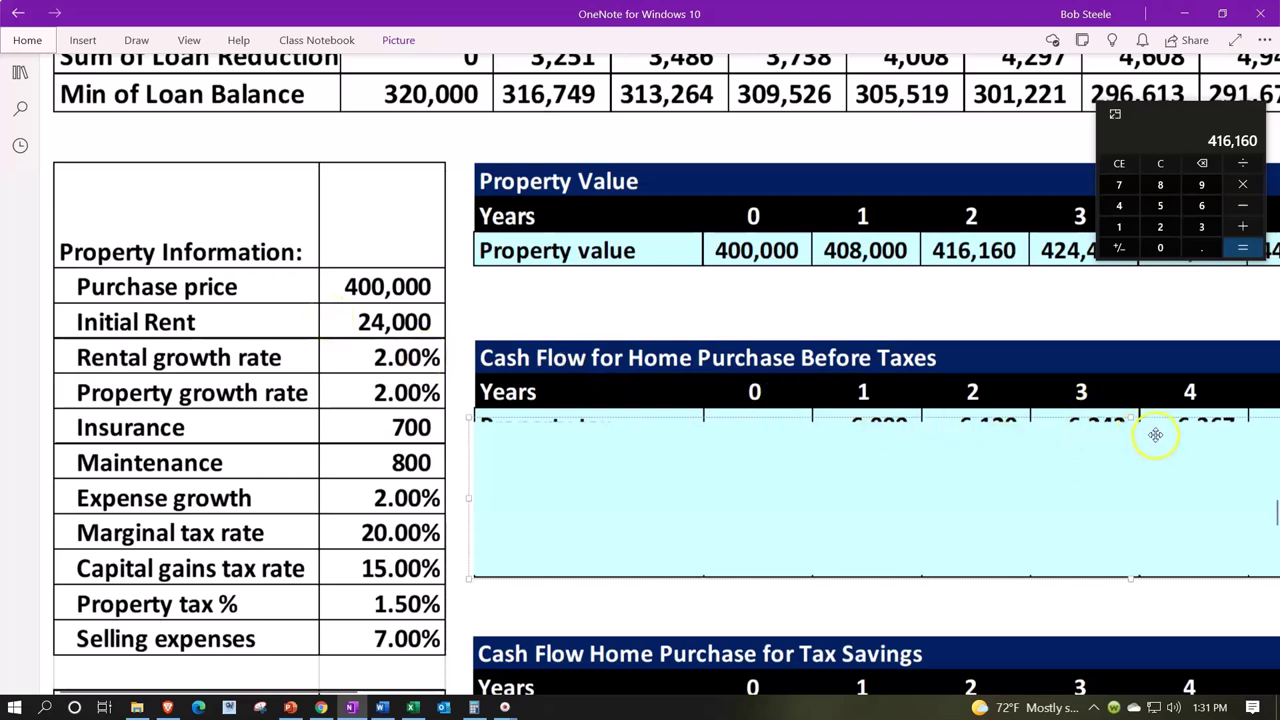
left_click_drag(1137, 418, 1137, 445)
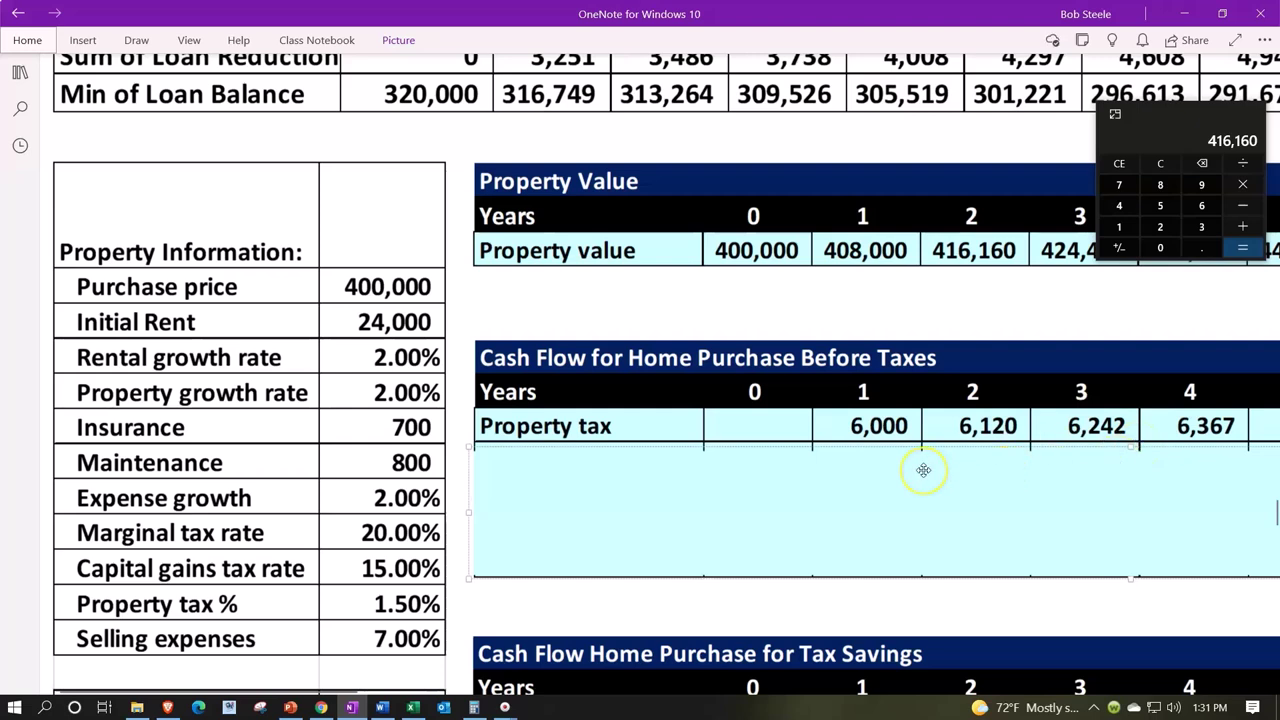
left_click_drag(1158, 116, 562, 280)
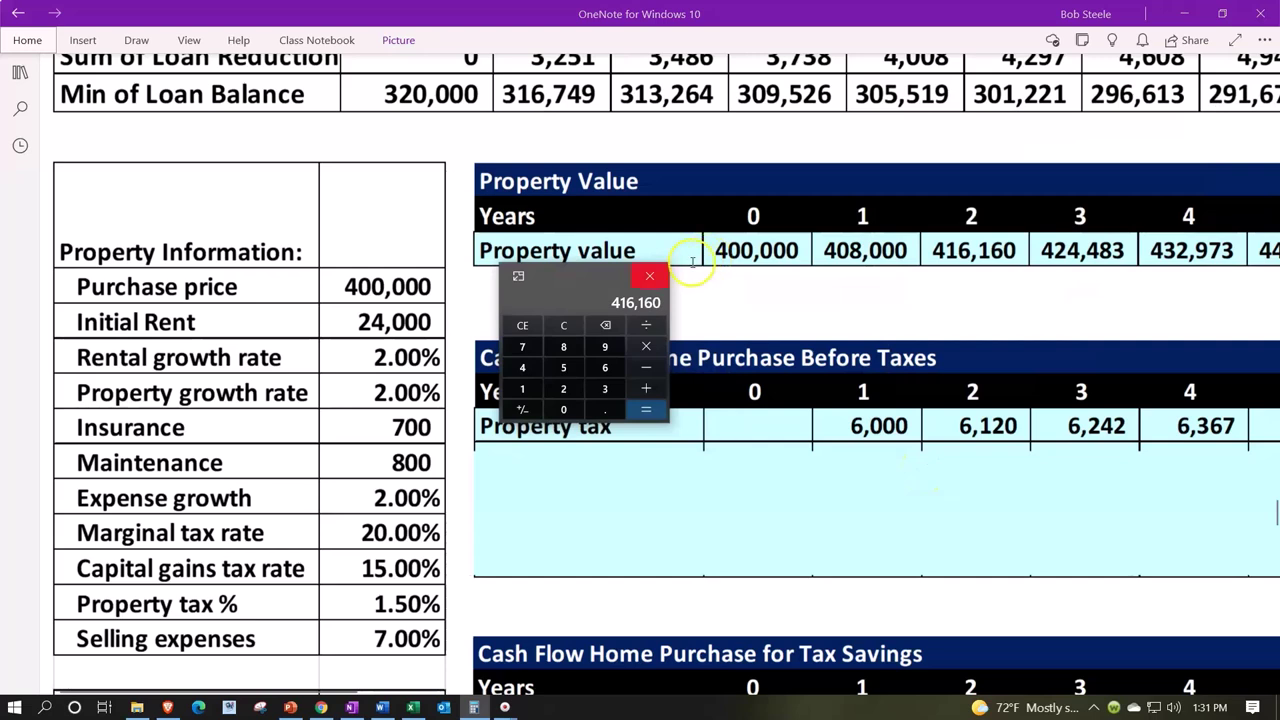
Step: Clear the calculator and multiply 400,000 by .015 to check the year 1 property tax
left_click(563, 326)
type("4000000")
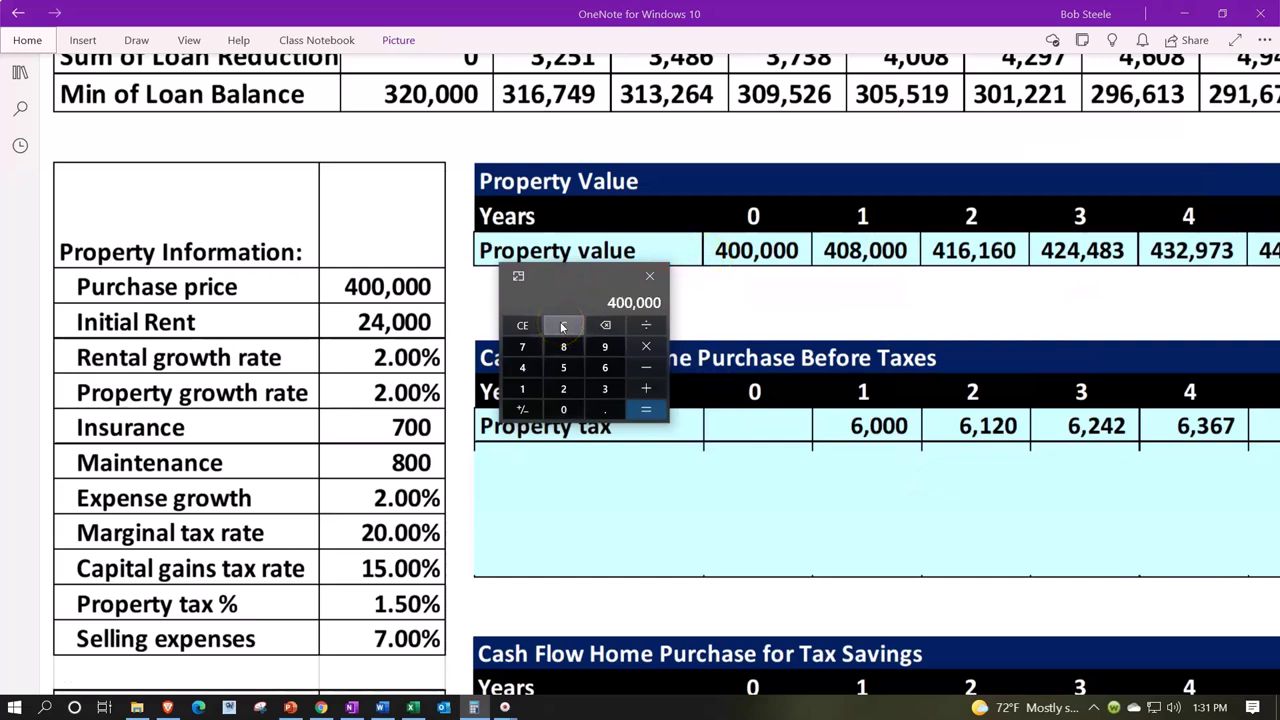
type("*.015")
key("Return")
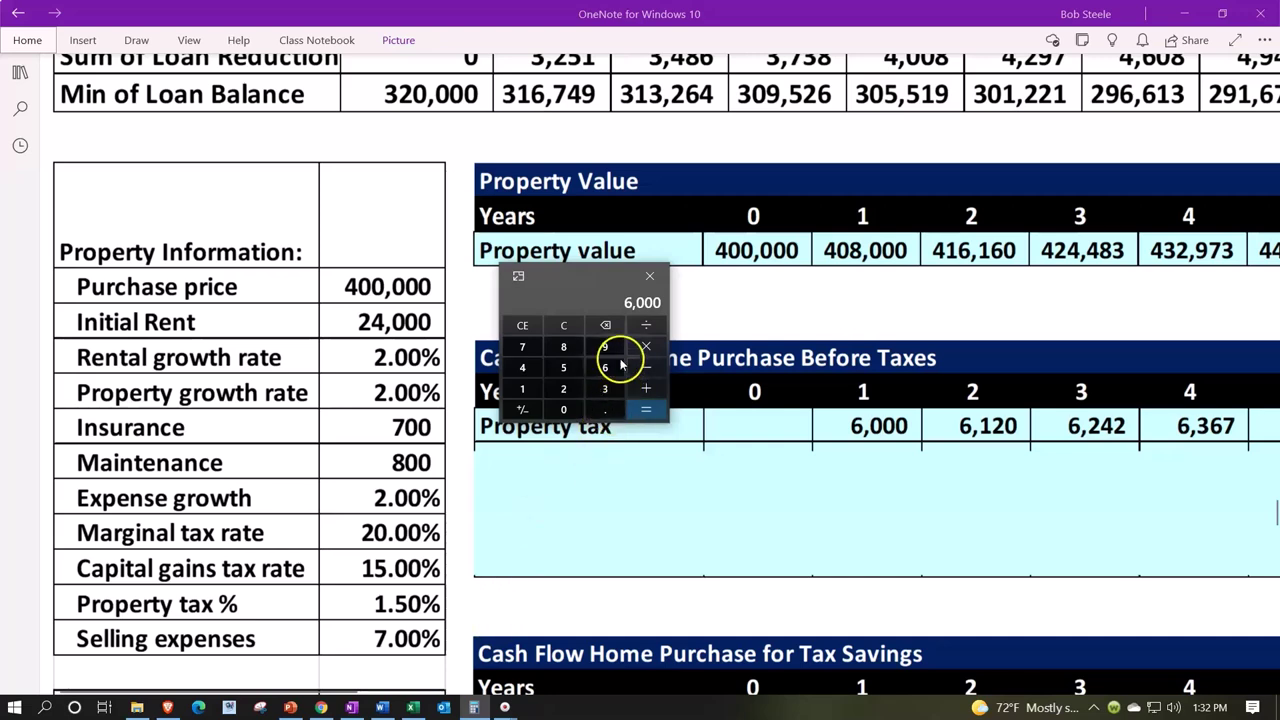
Step: Clear the calculator and multiply 408,000 by .015 to check the year 2 property tax
left_click(563, 325)
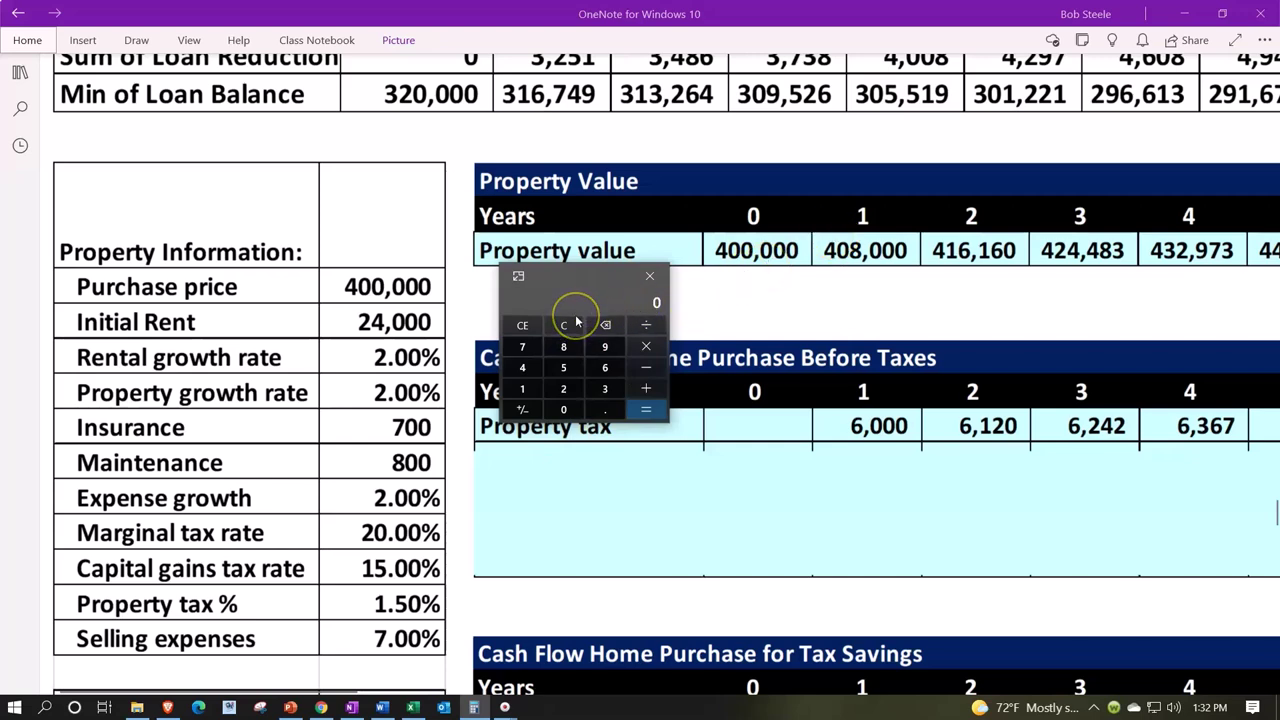
type("4080000")
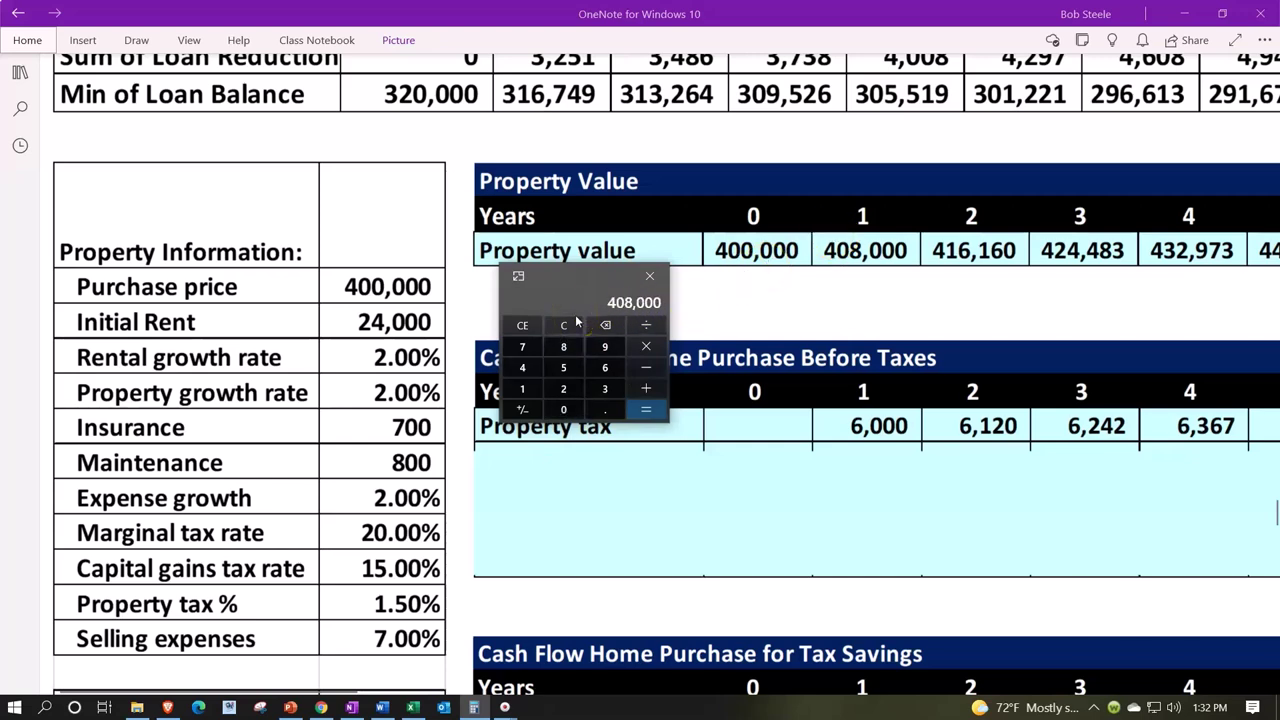
type("*.015")
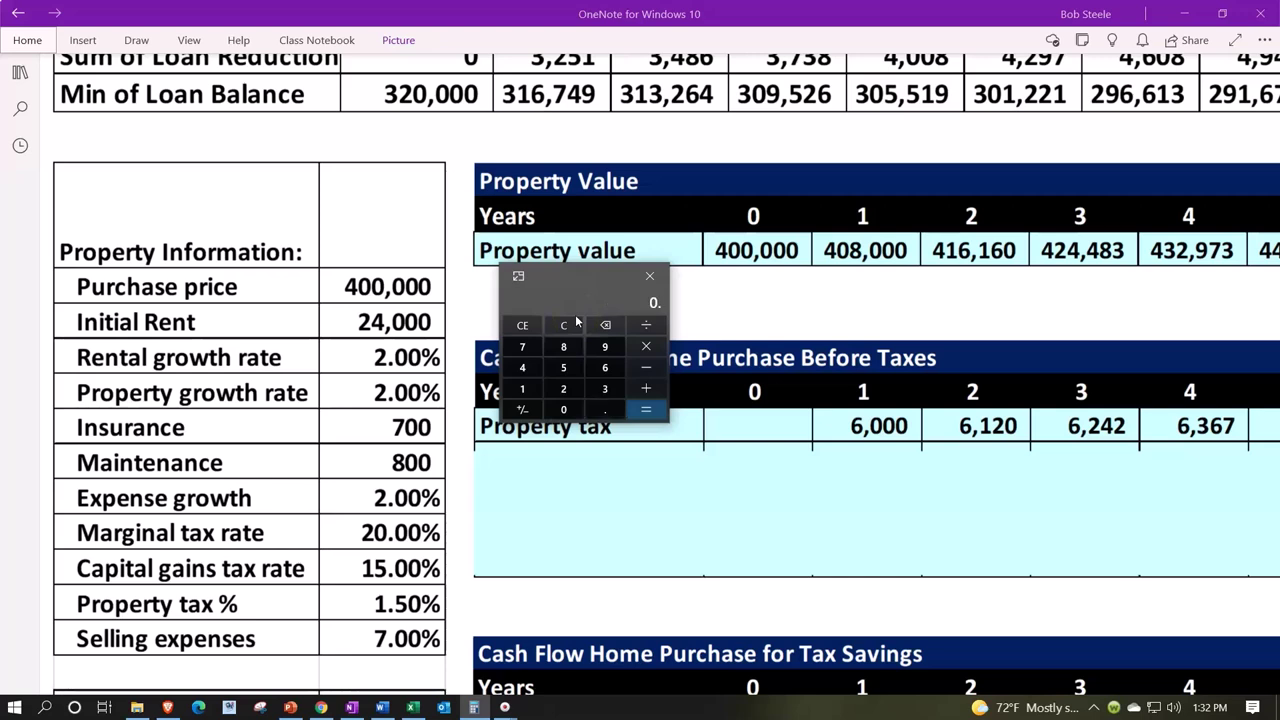
key("Return")
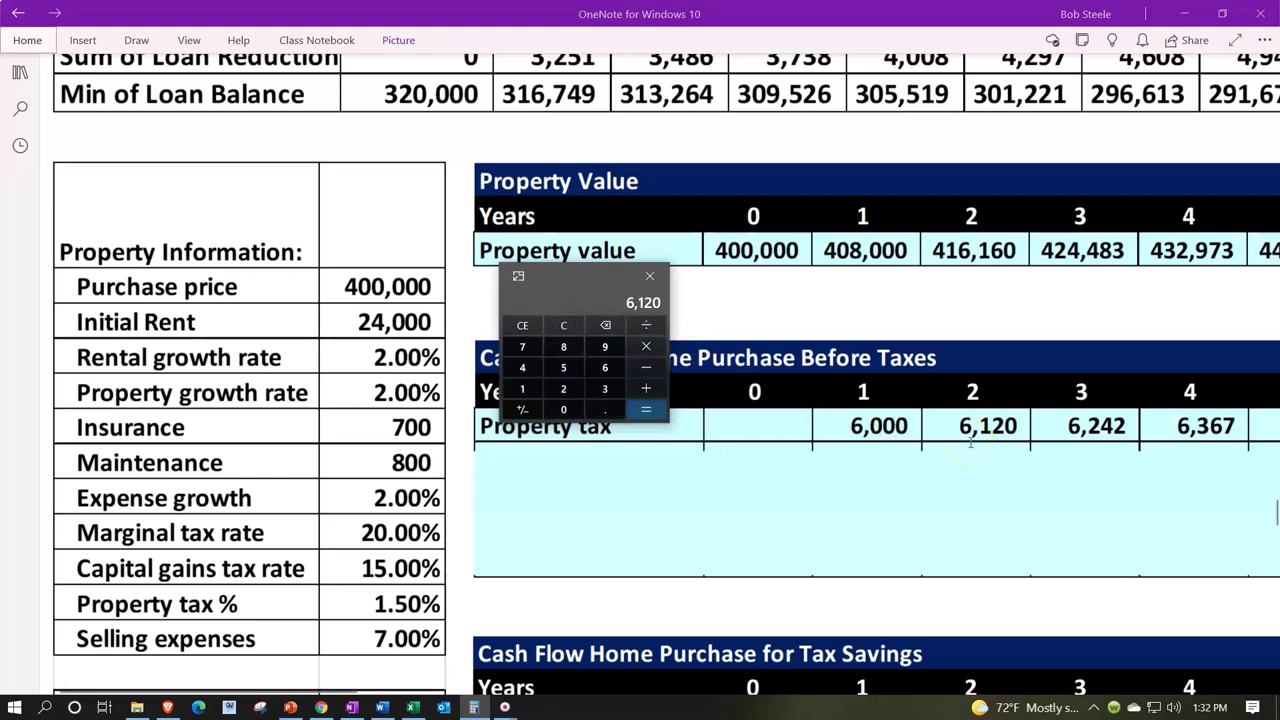
Step: Clear the calculator and multiply 416,160 by .015 to check the year 3 property tax
left_click(563, 325)
type("41")
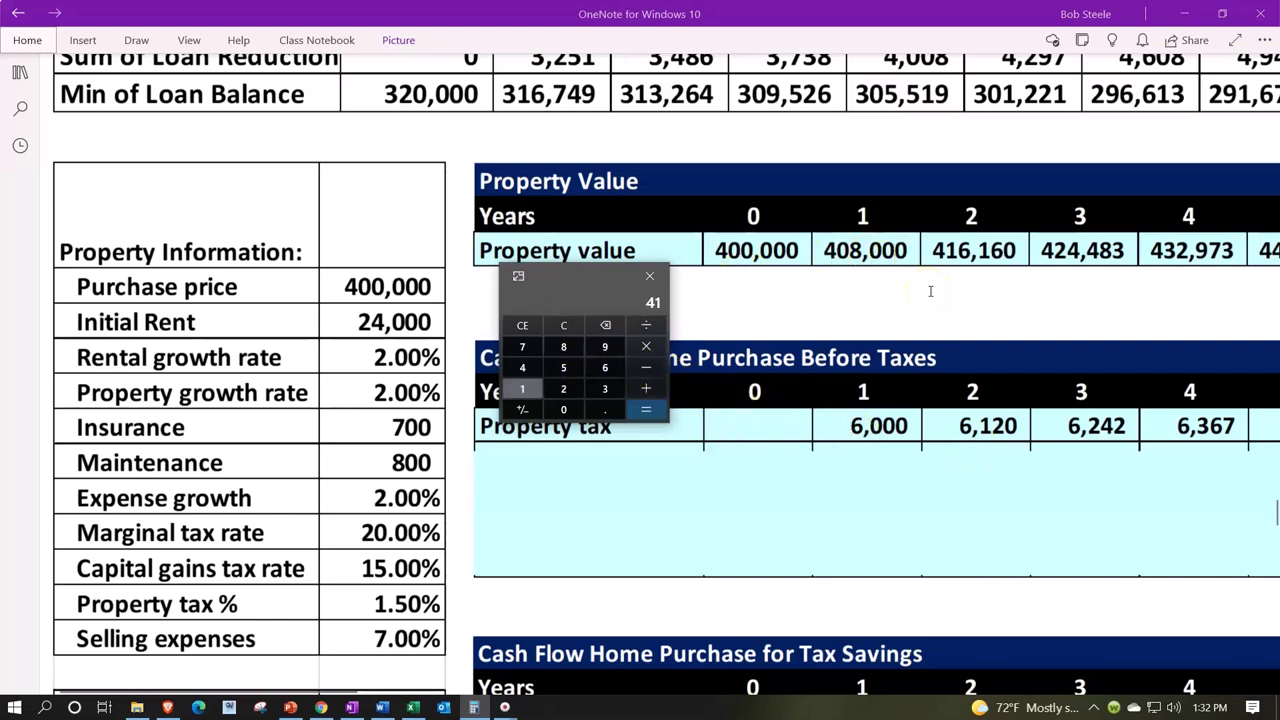
type("6160")
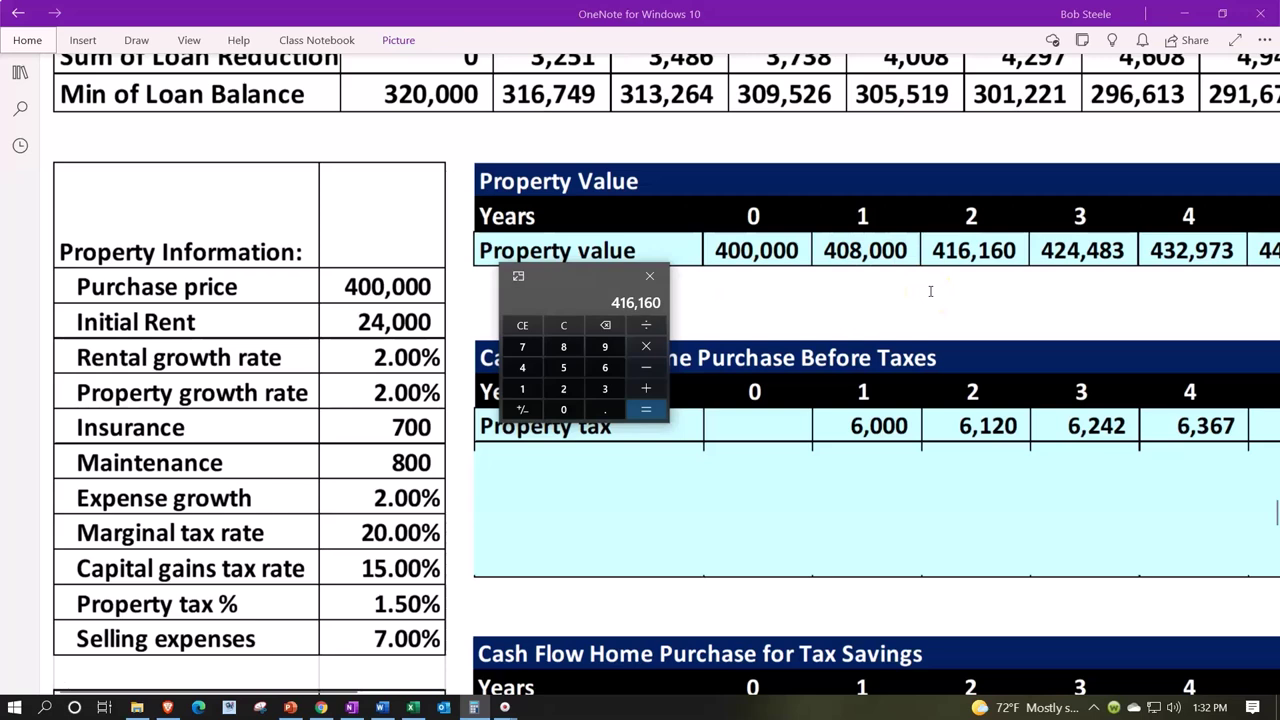
type("*.015")
key("Return")
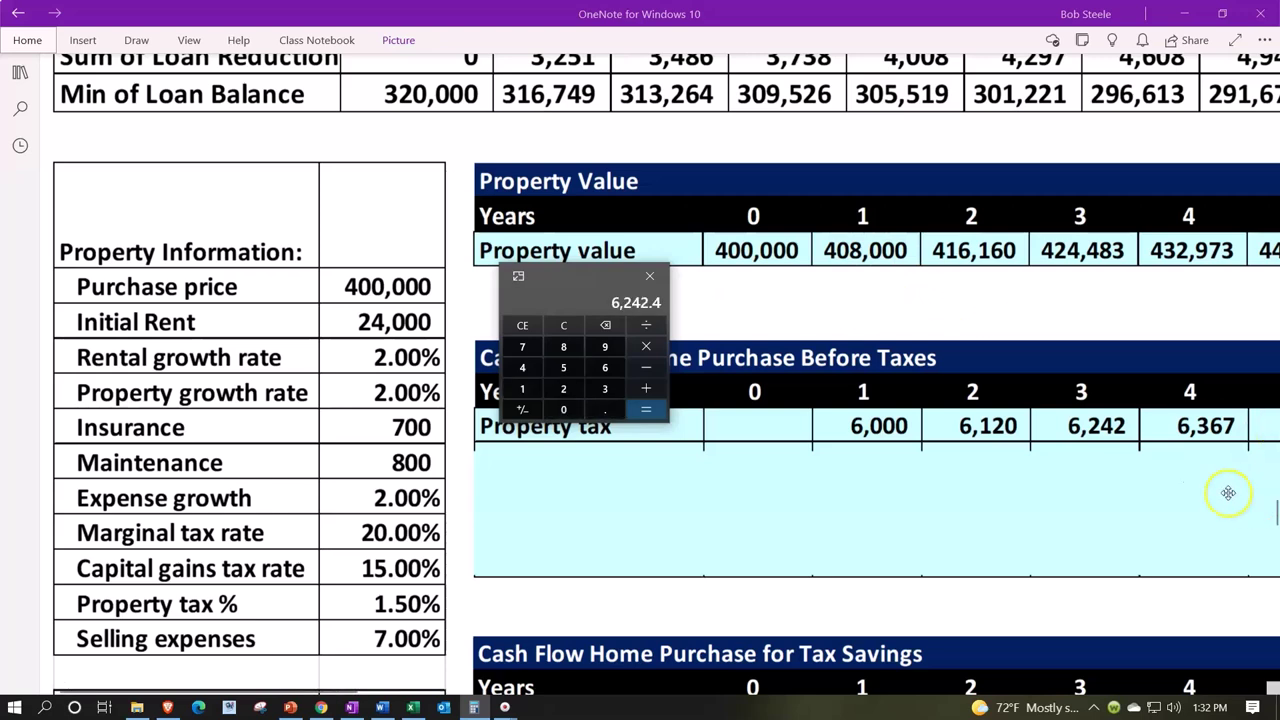
Step: Shrink the cover image on the before-taxes cash flow table to reveal the Insurance row, keeping the calculator clear of the Property Information figures
left_click_drag(587, 278, 370, 270)
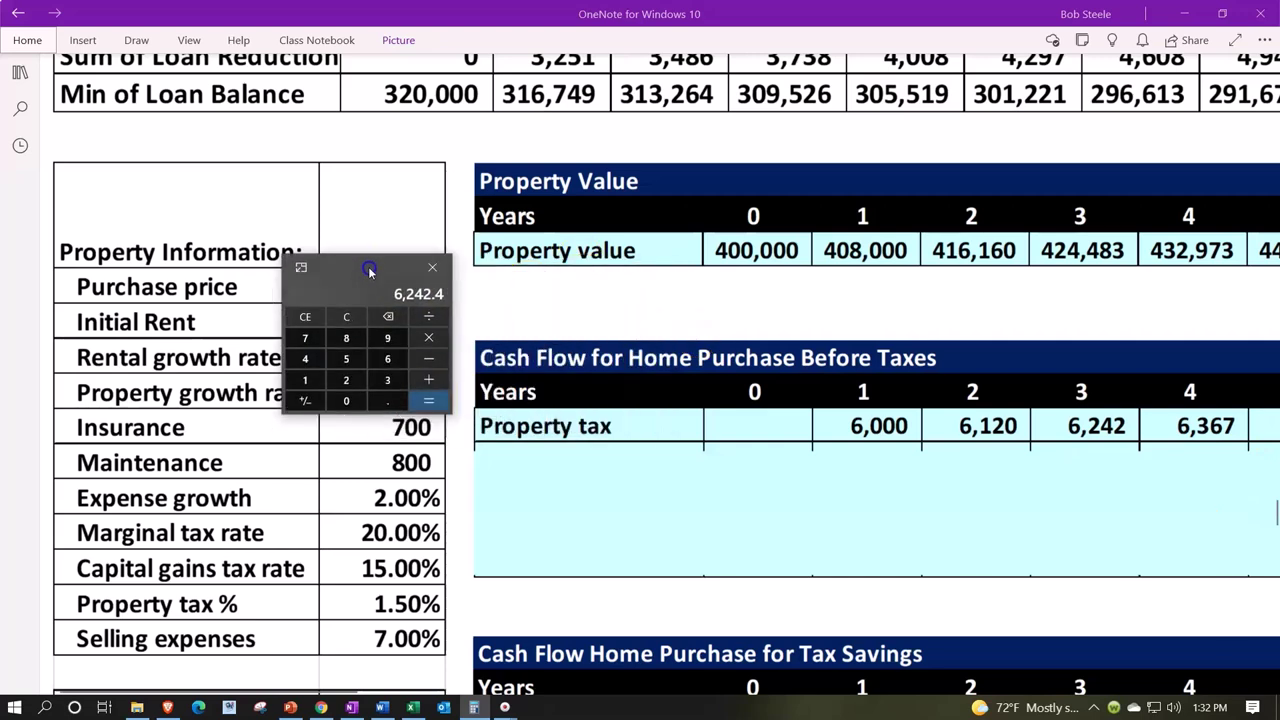
left_click(757, 491)
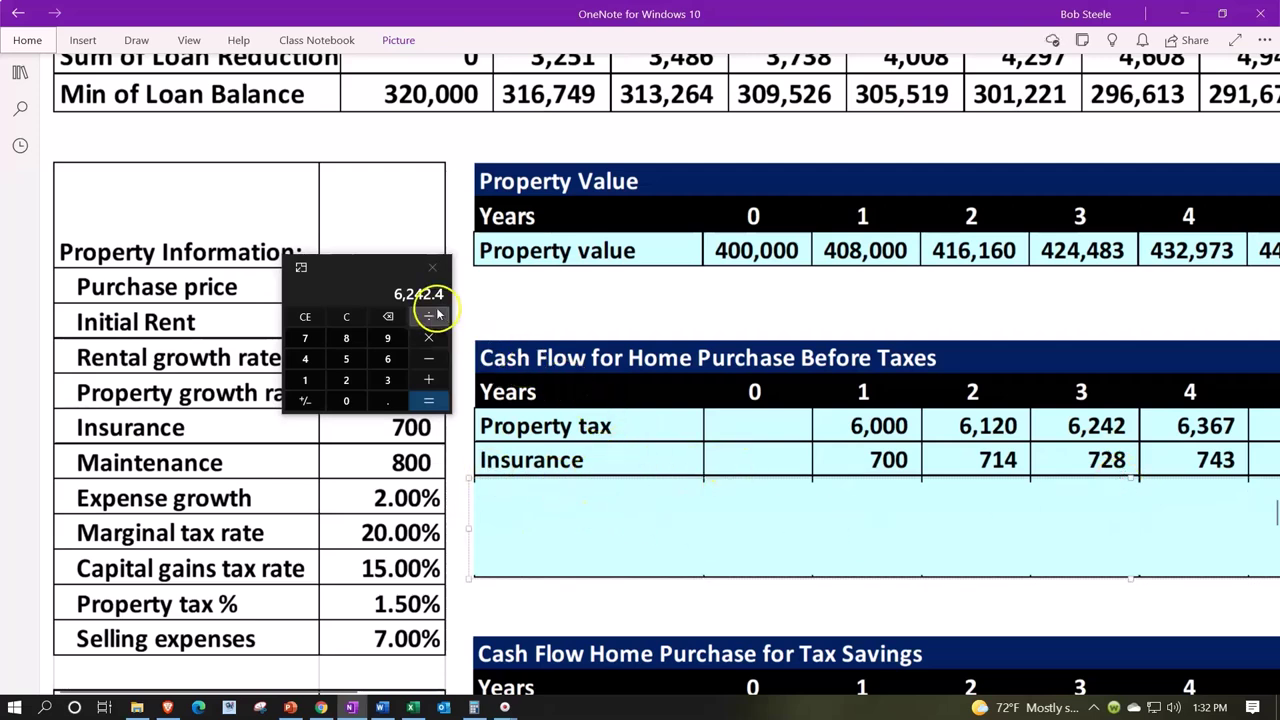
left_click_drag(398, 260, 590, 248)
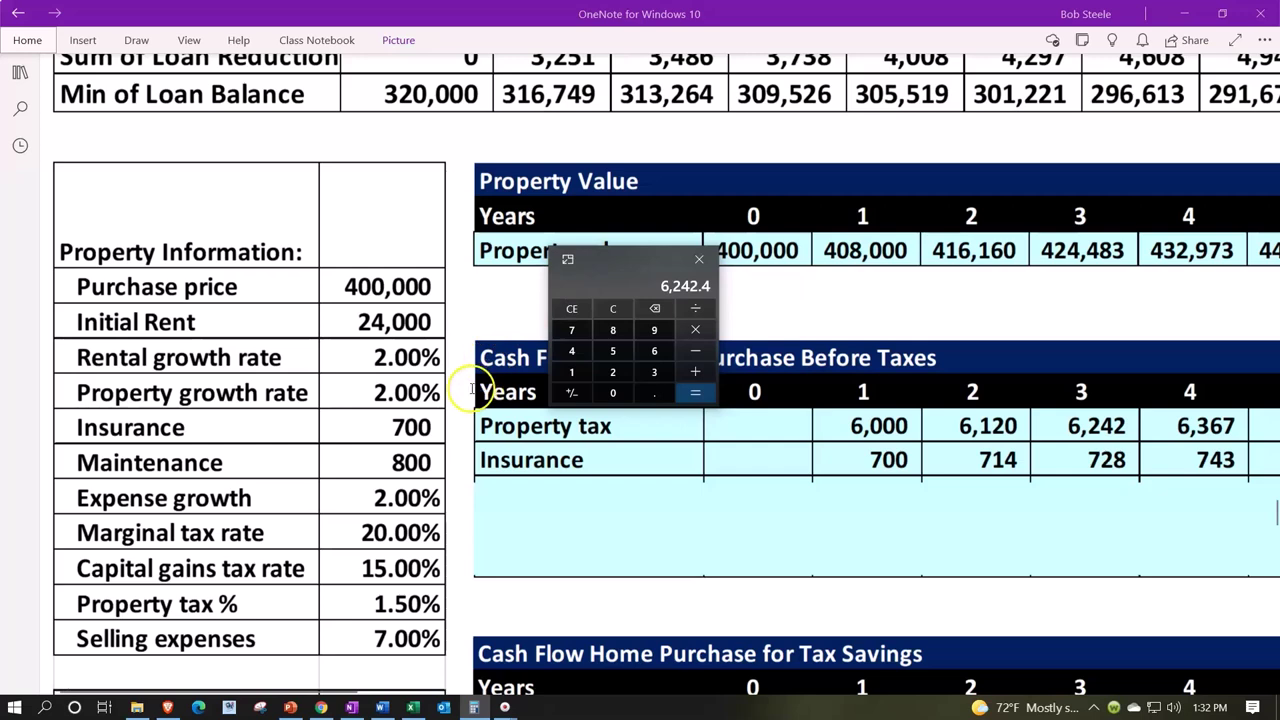
Step: Clear the calculator and multiply 700 by 1.02 twice in succession to check the year 2 and year 3 insurance
left_click(572, 356)
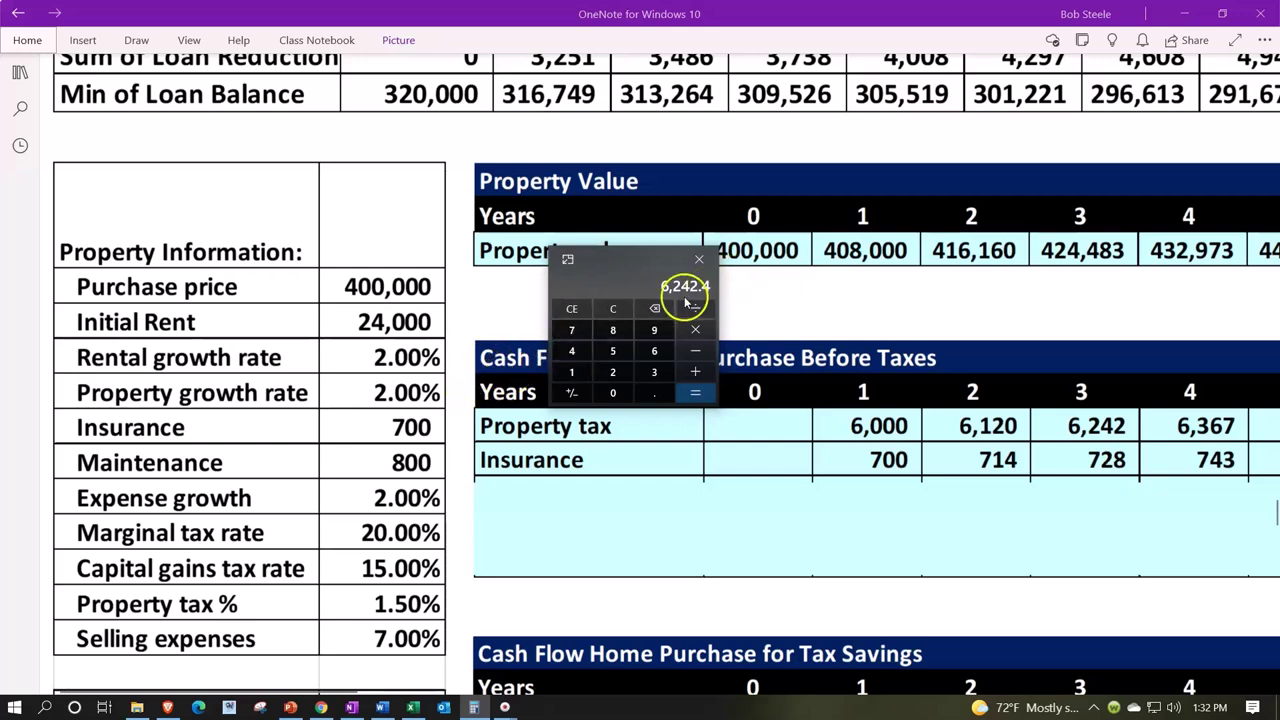
left_click(613, 308)
type("700")
key("asterisk")
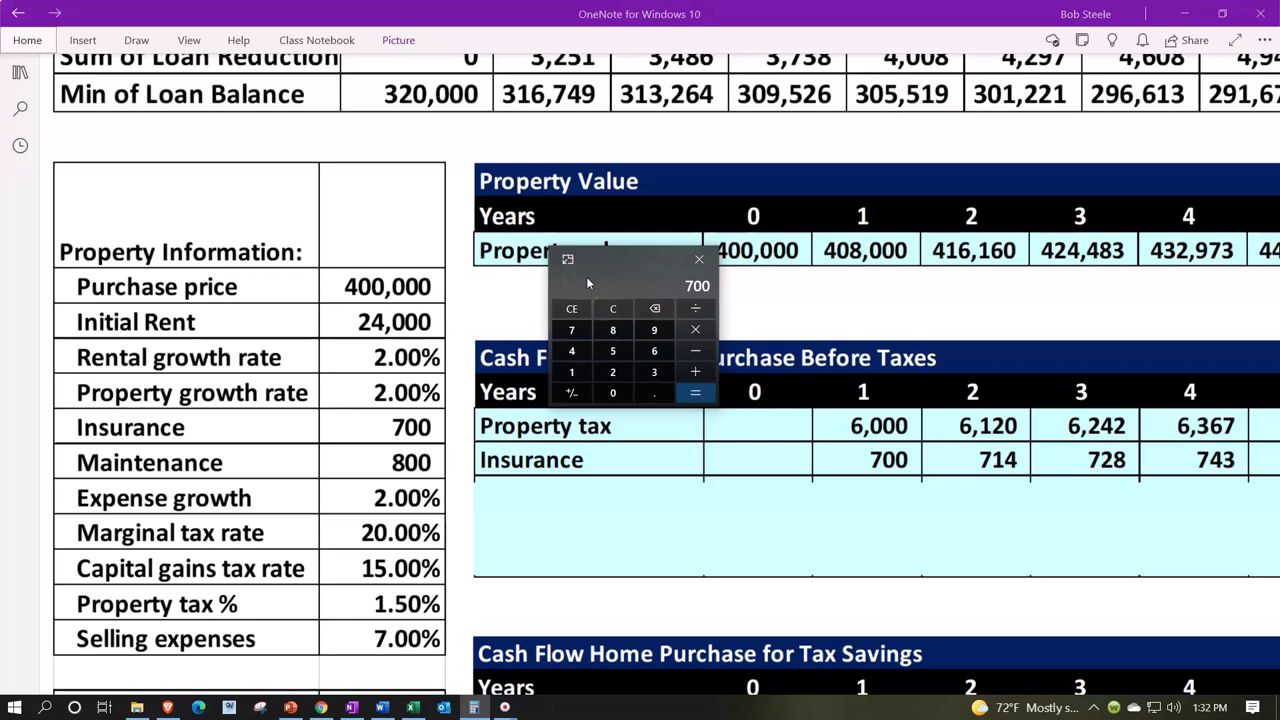
type(".")
type("1.02")
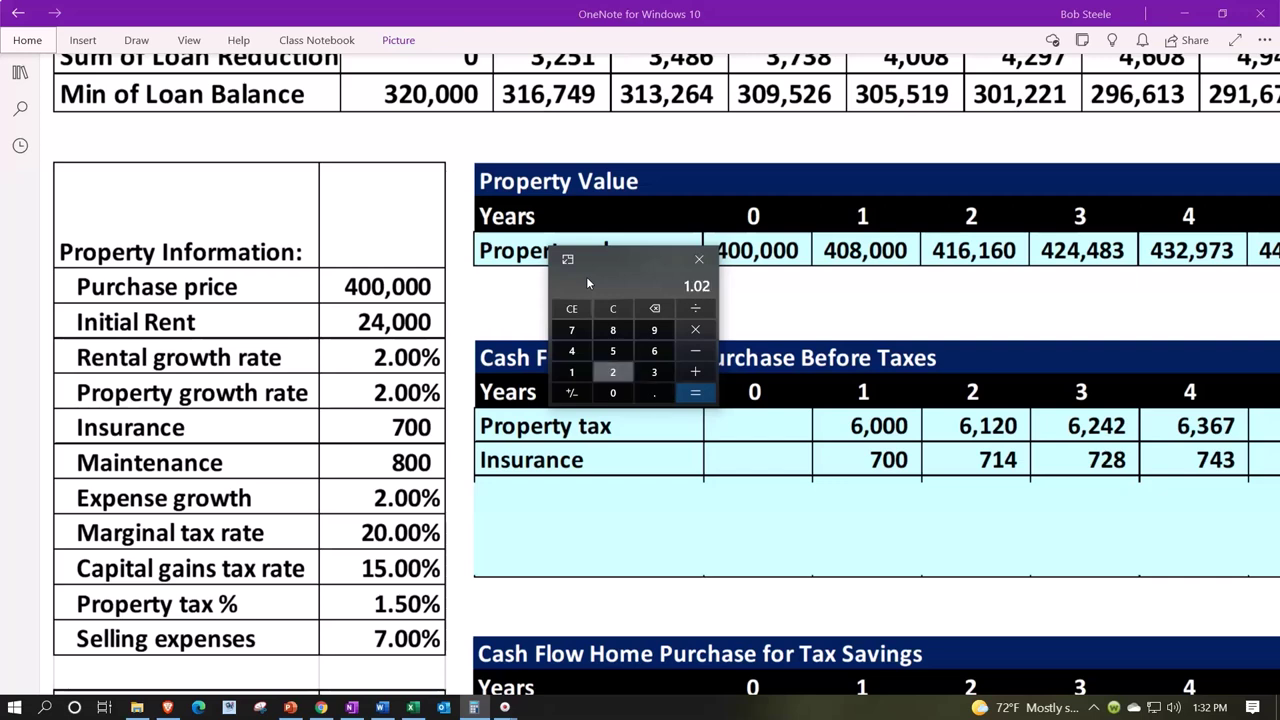
key("Return")
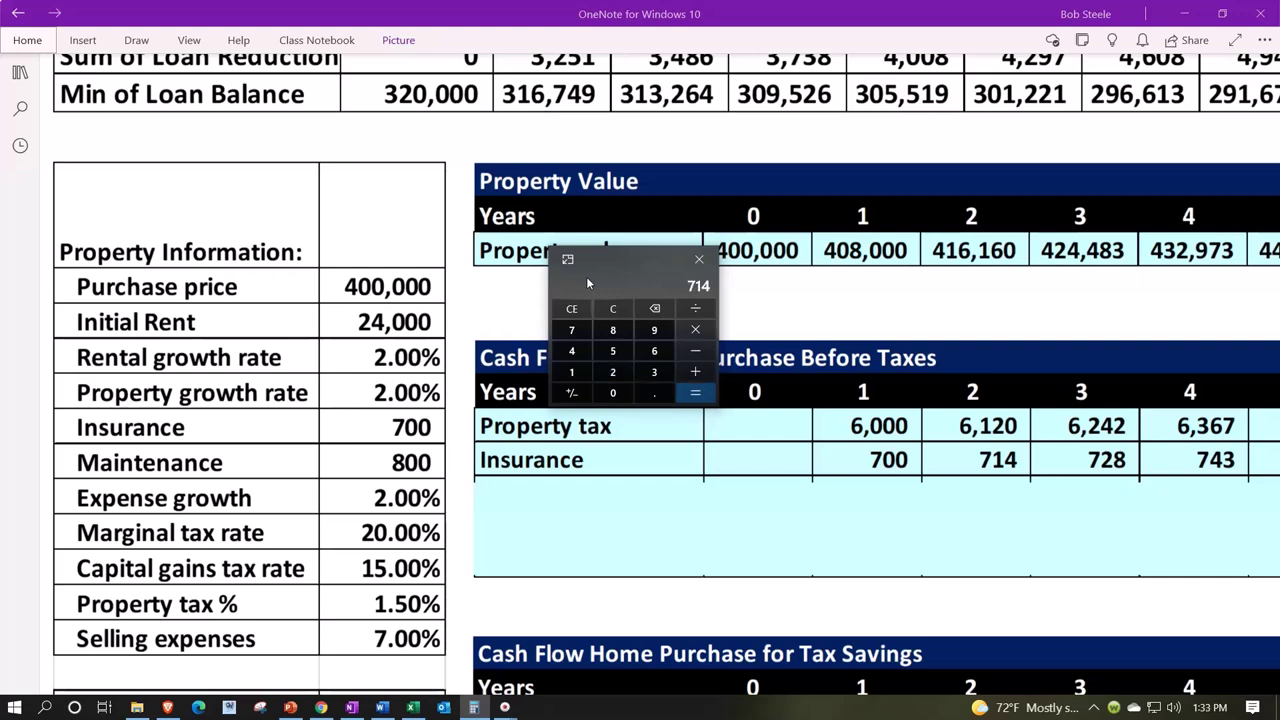
type("*1.02")
key("Return")
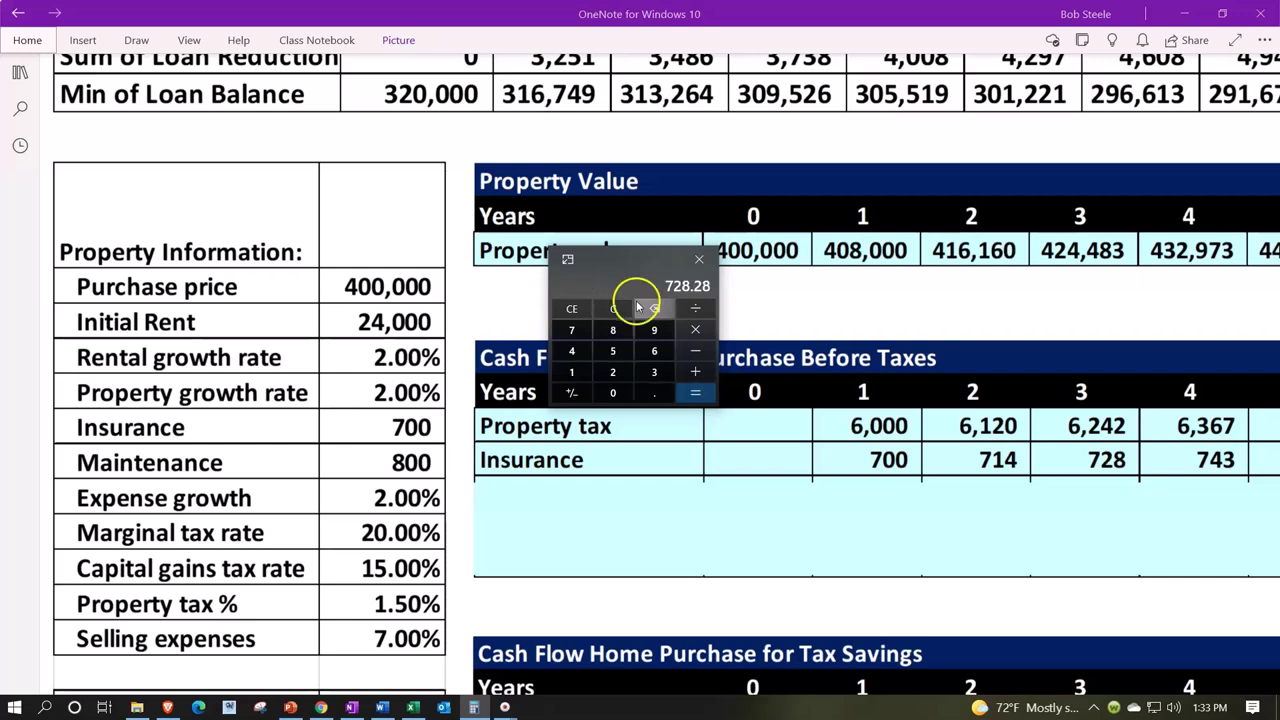
Step: Reveal the Maintenance row and multiply 800 by 1.02 twice in succession on the calculator to check years 2 and 3
left_click(1116, 482)
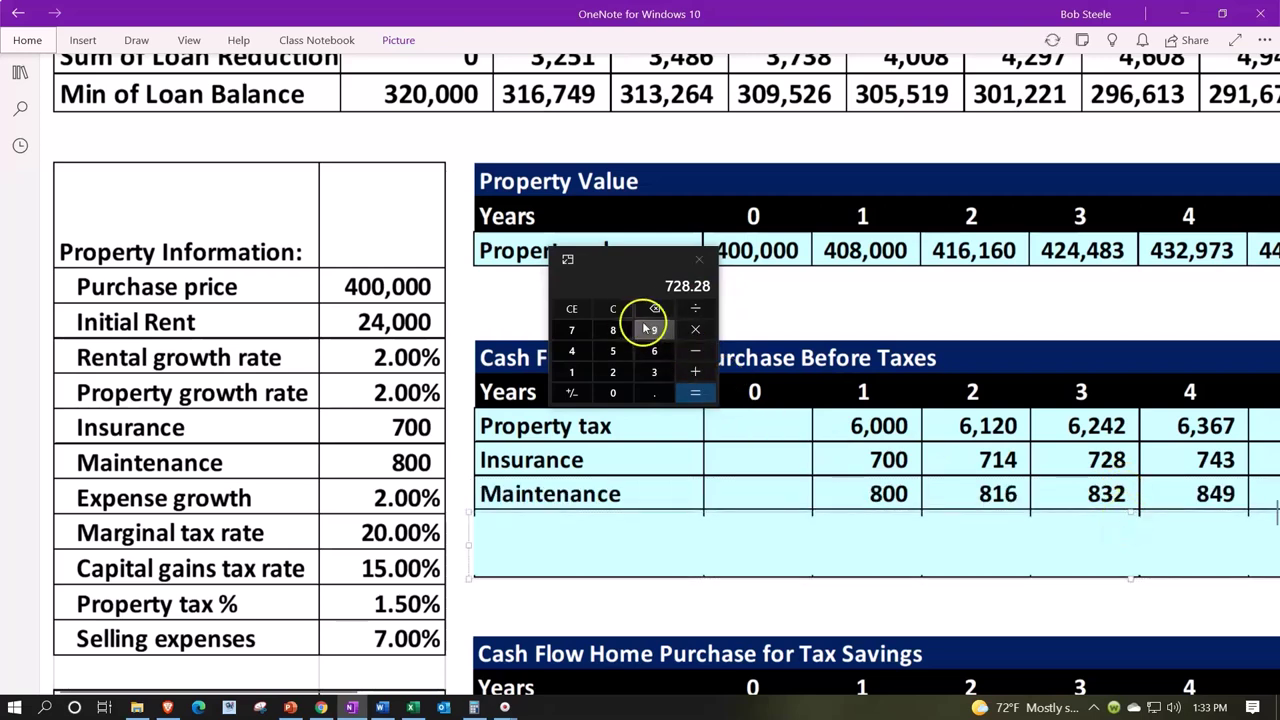
left_click(613, 308)
type("800")
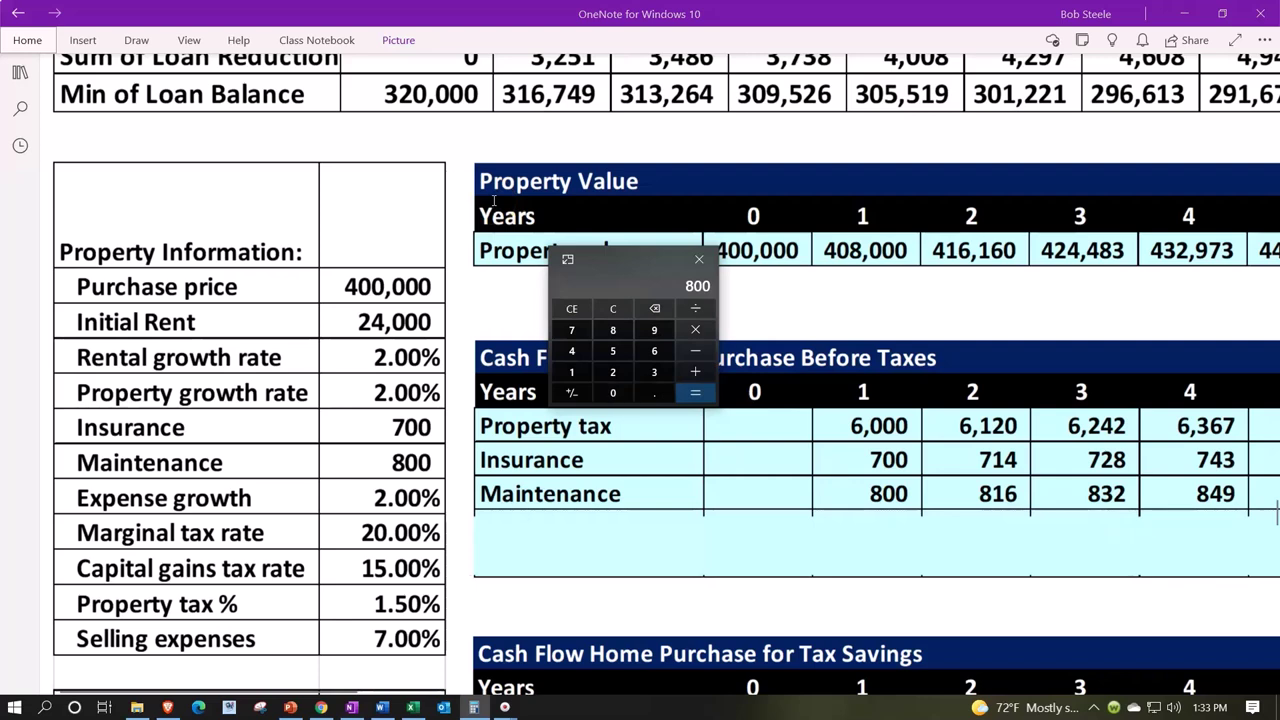
type("*1.02")
key("Return")
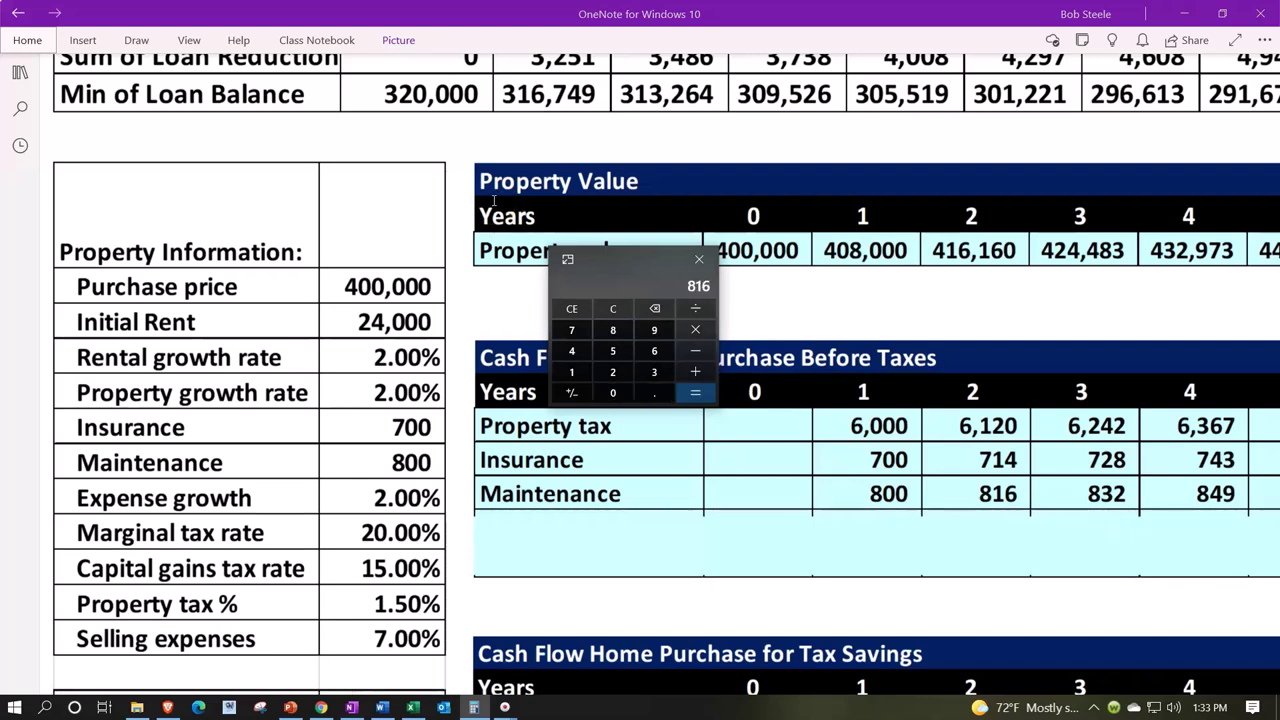
left_click(694, 331)
type("1.02")
key("Return")
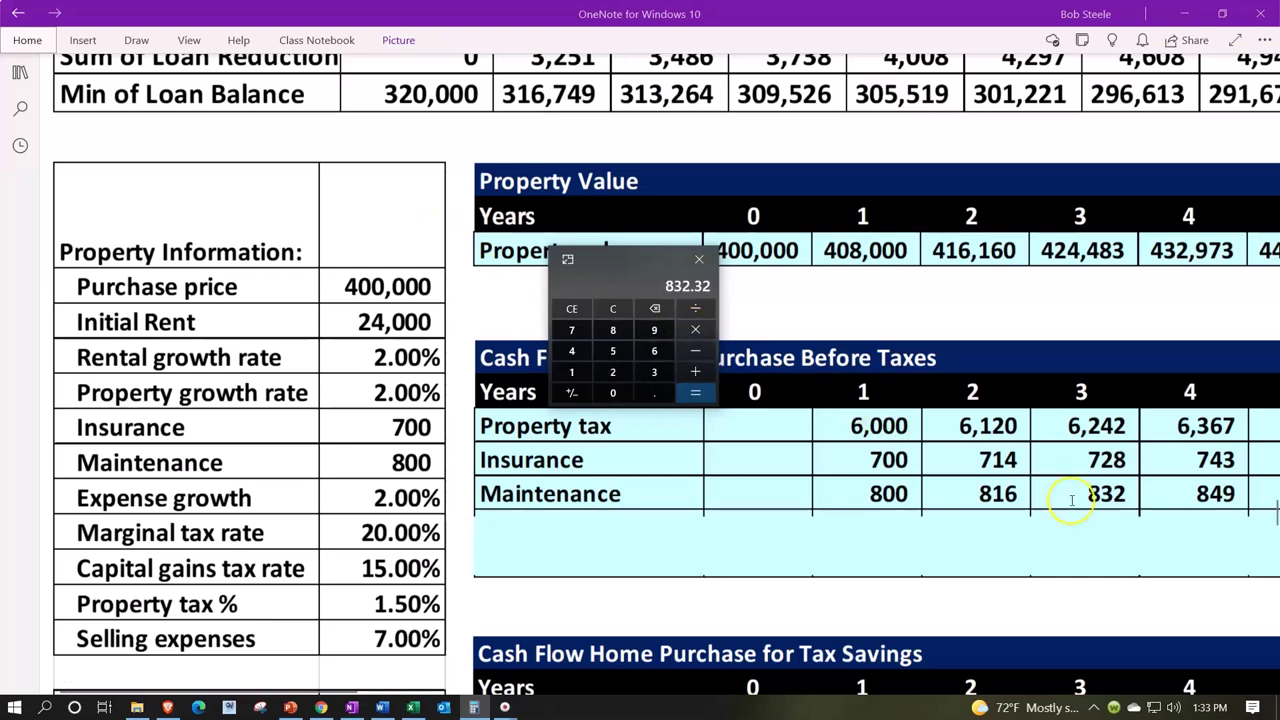
Step: Shrink the cover image further to reveal the Loan payment row of the before-taxes cash flow table
left_click(1060, 534)
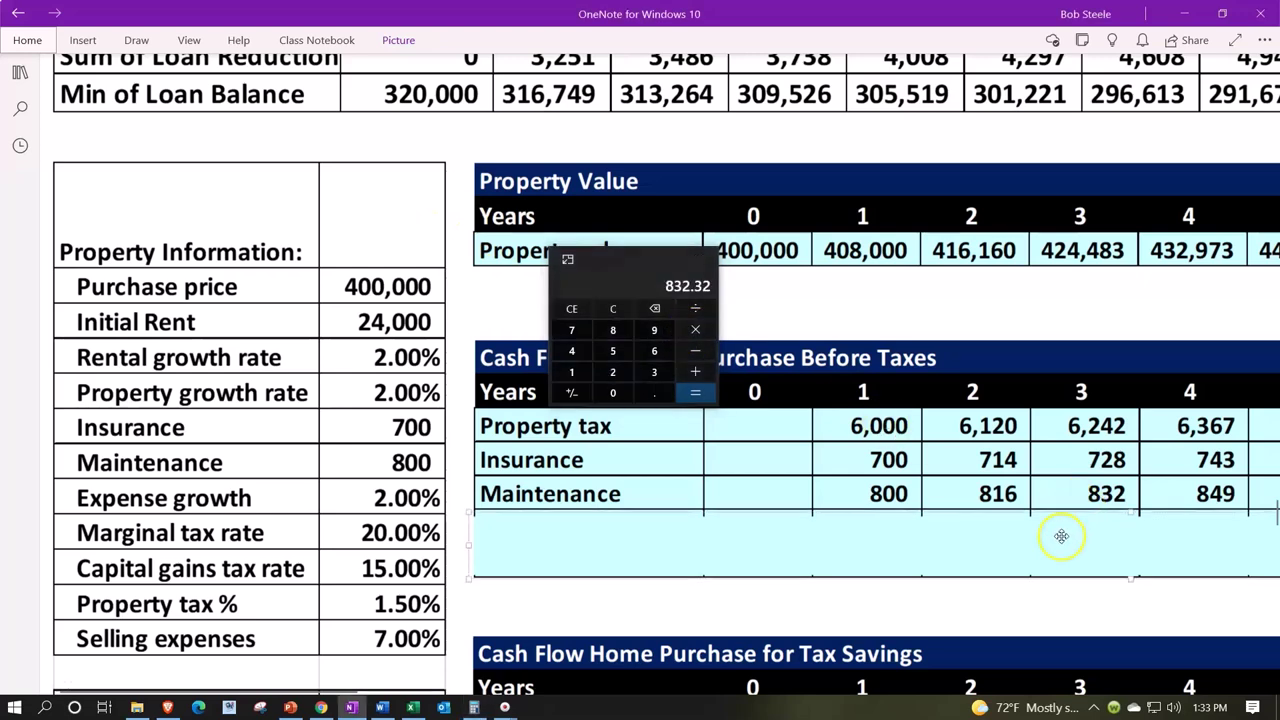
left_click_drag(1125, 512, 1125, 543)
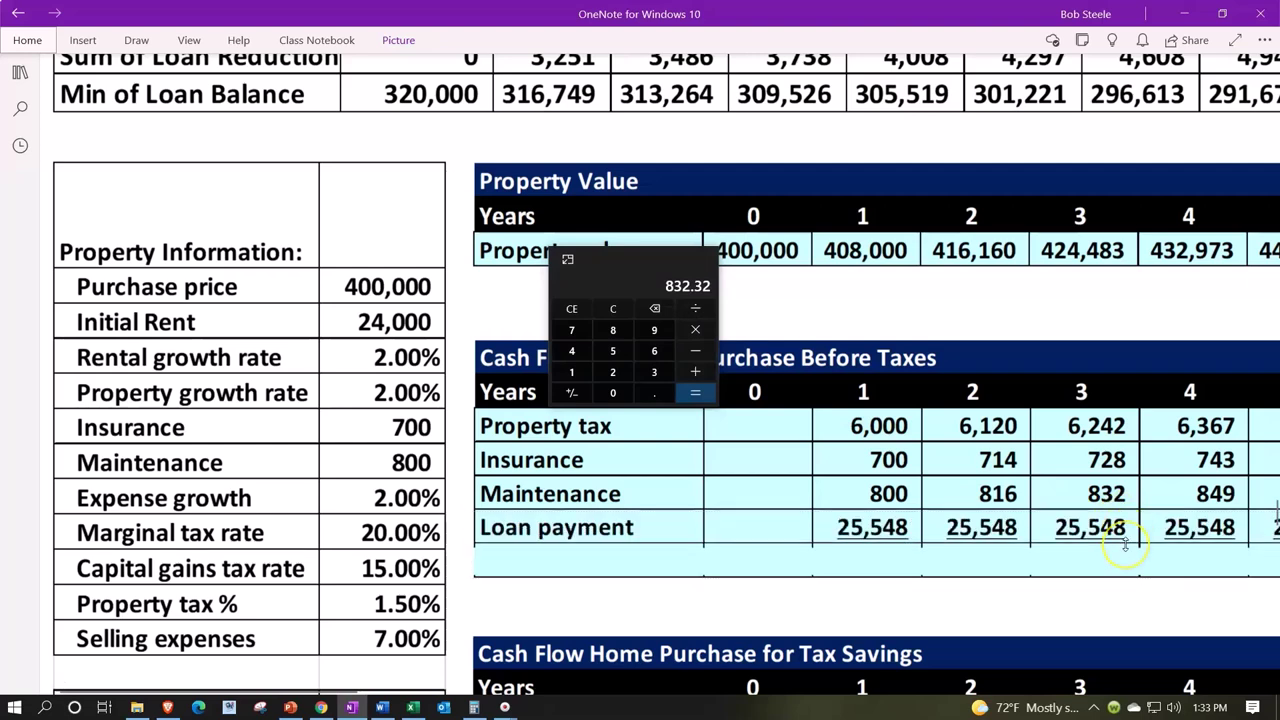
left_click(778, 543)
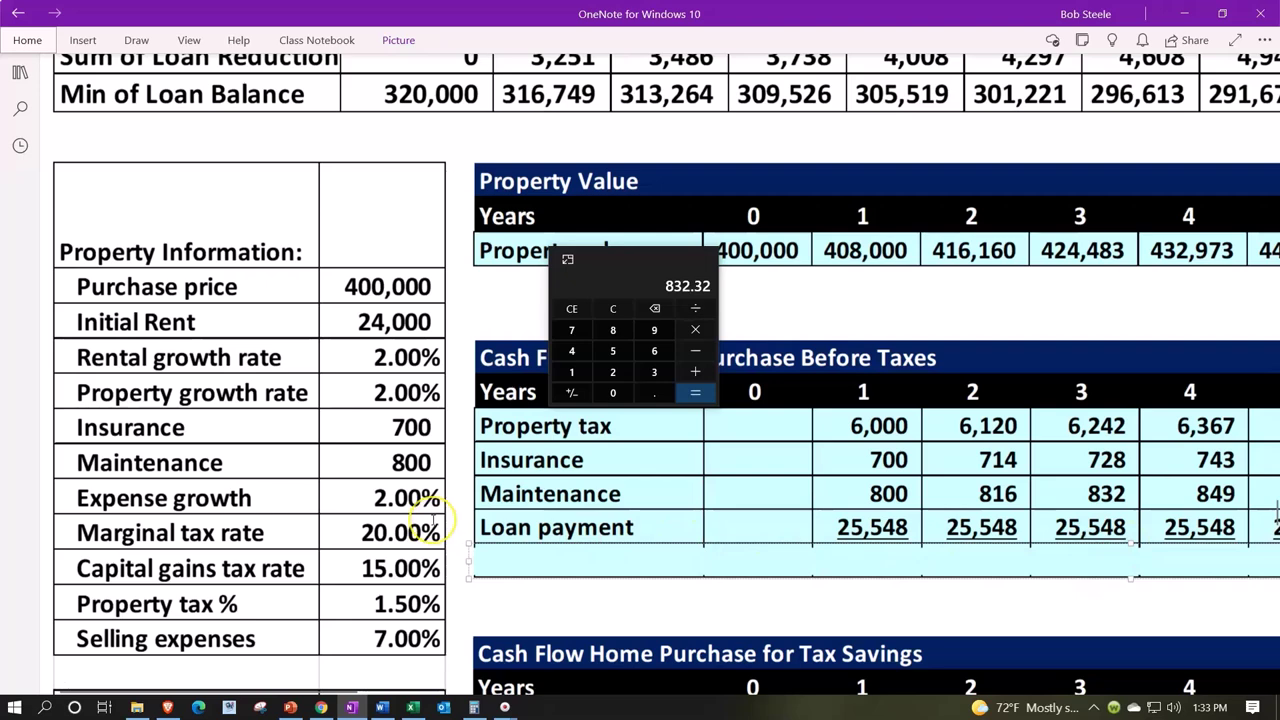
Step: Clear the calculator and multiply the monthly payment of 2,128.97 by 12 to check the annual loan payment
scroll(432, 520, "down", 5)
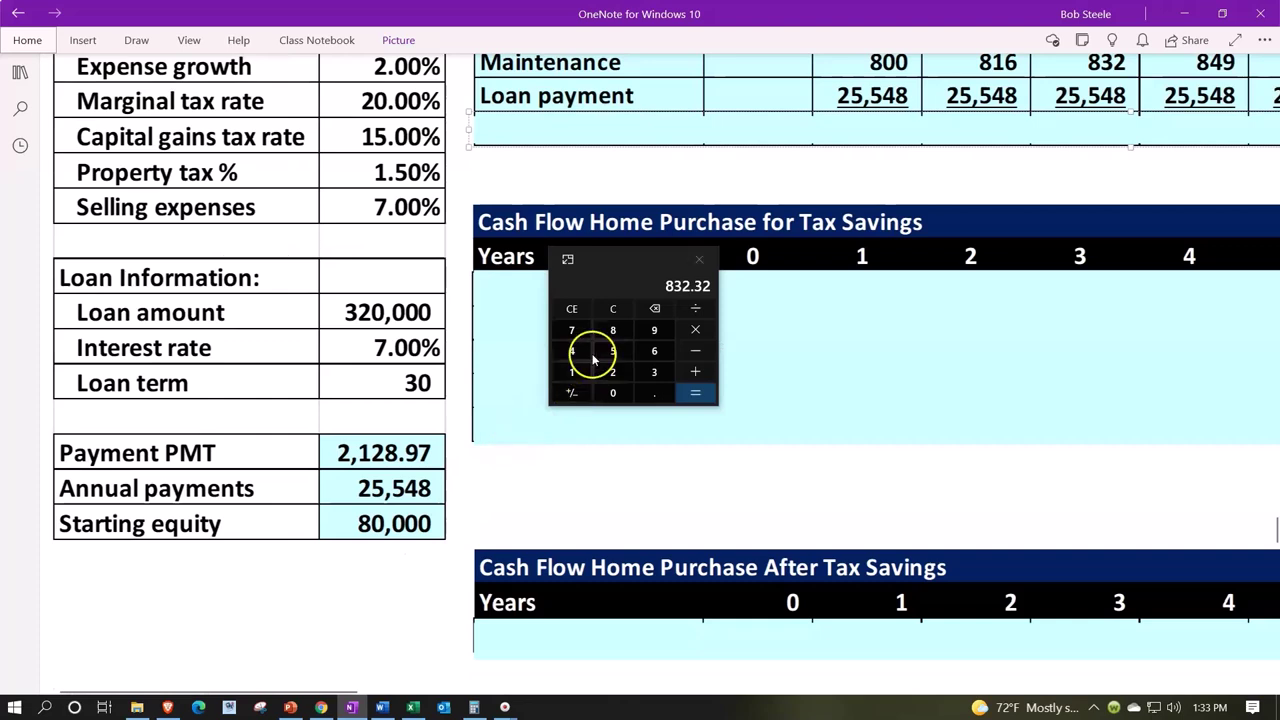
left_click(601, 313)
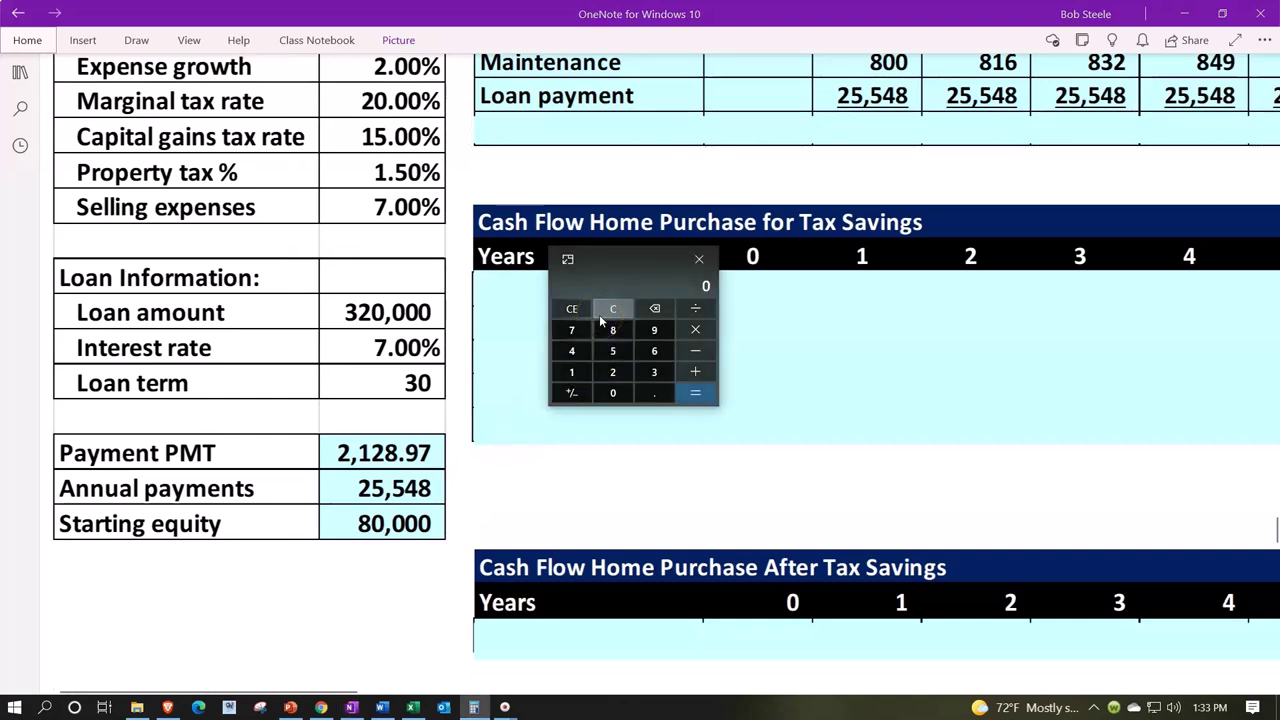
type("212")
type("8.97")
type("*12")
key("Return")
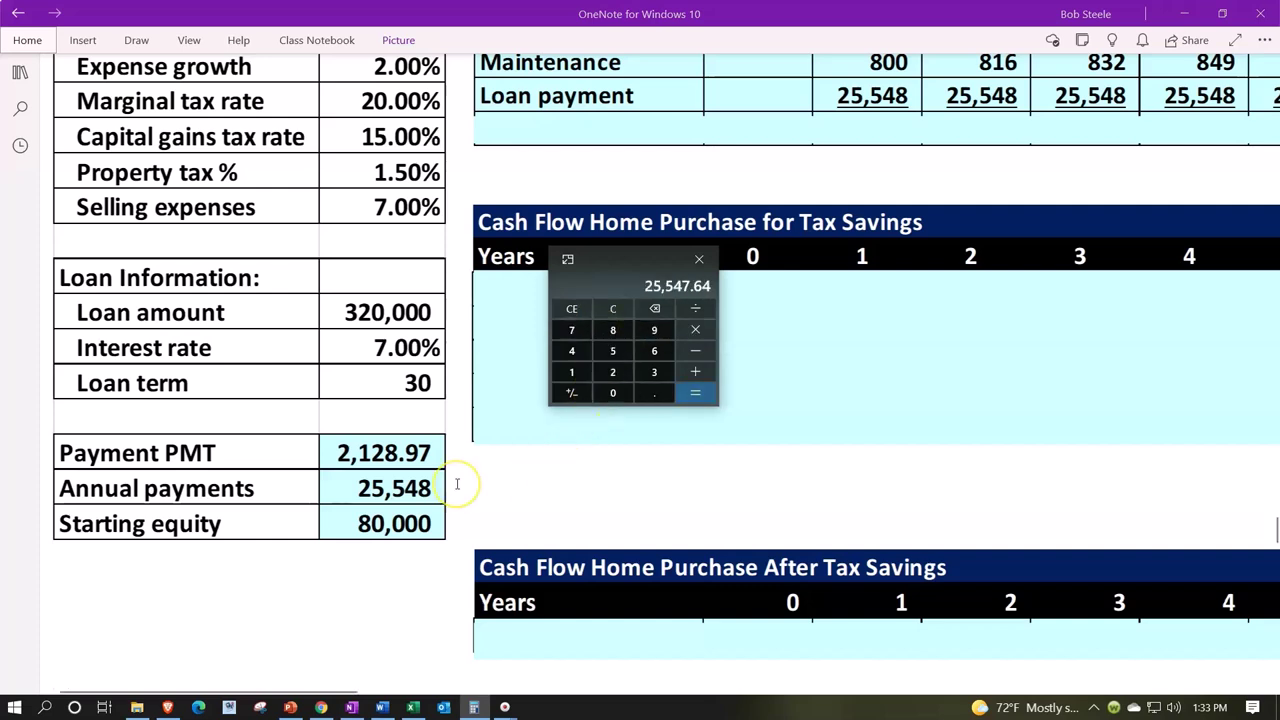
Step: Move the calculator off the before-taxes cash flow table and delete its cover image to reveal the Total cash flow row
scroll(457, 484, "up", 3)
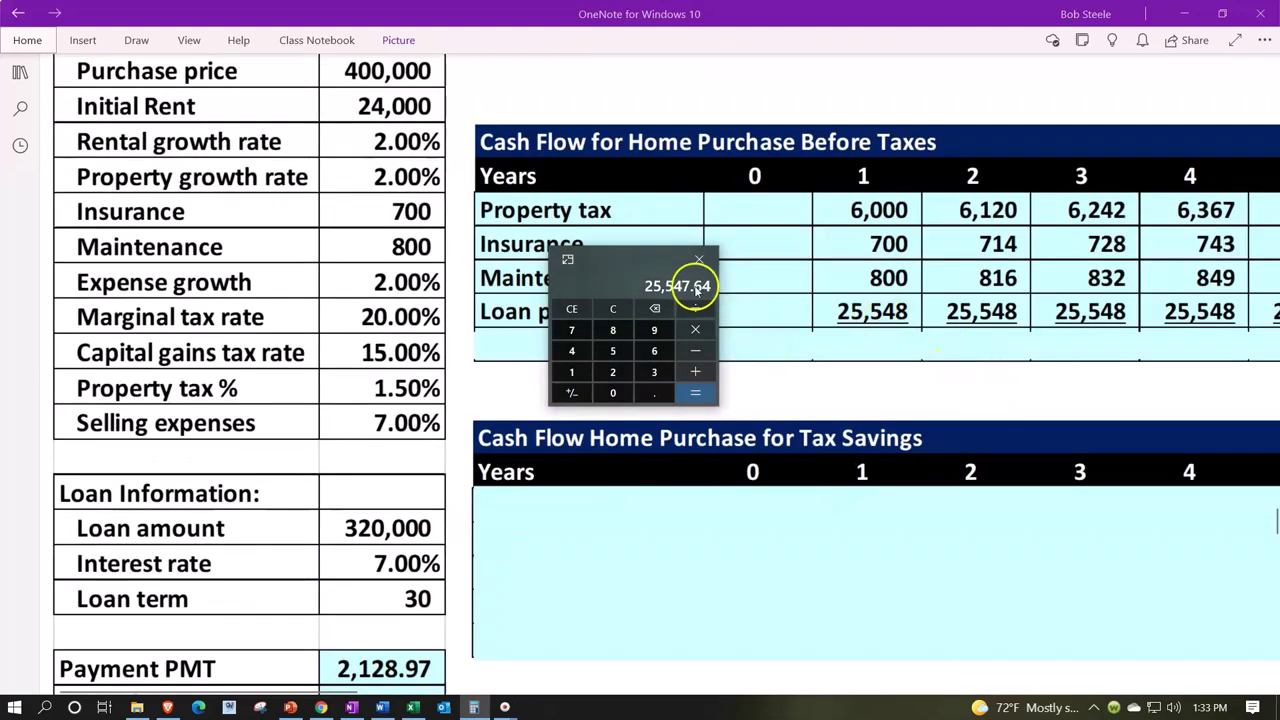
left_click_drag(600, 262, 349, 252)
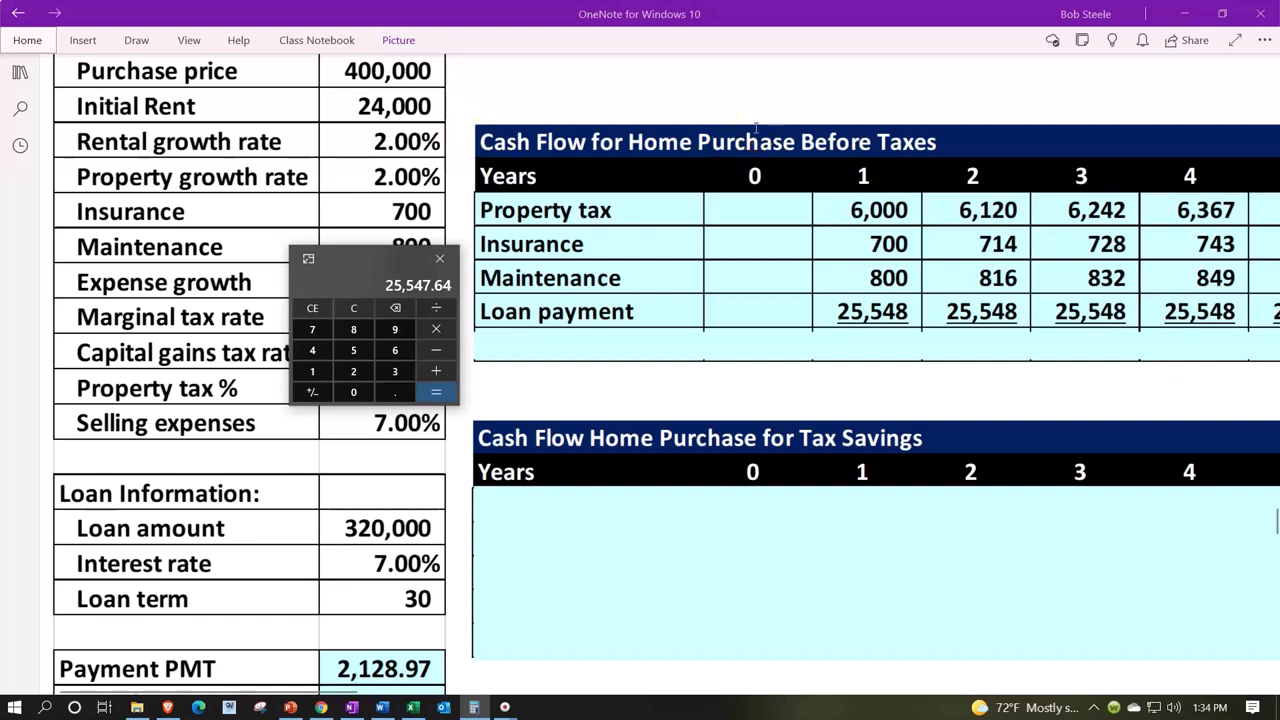
left_click(800, 343)
key("Delete")
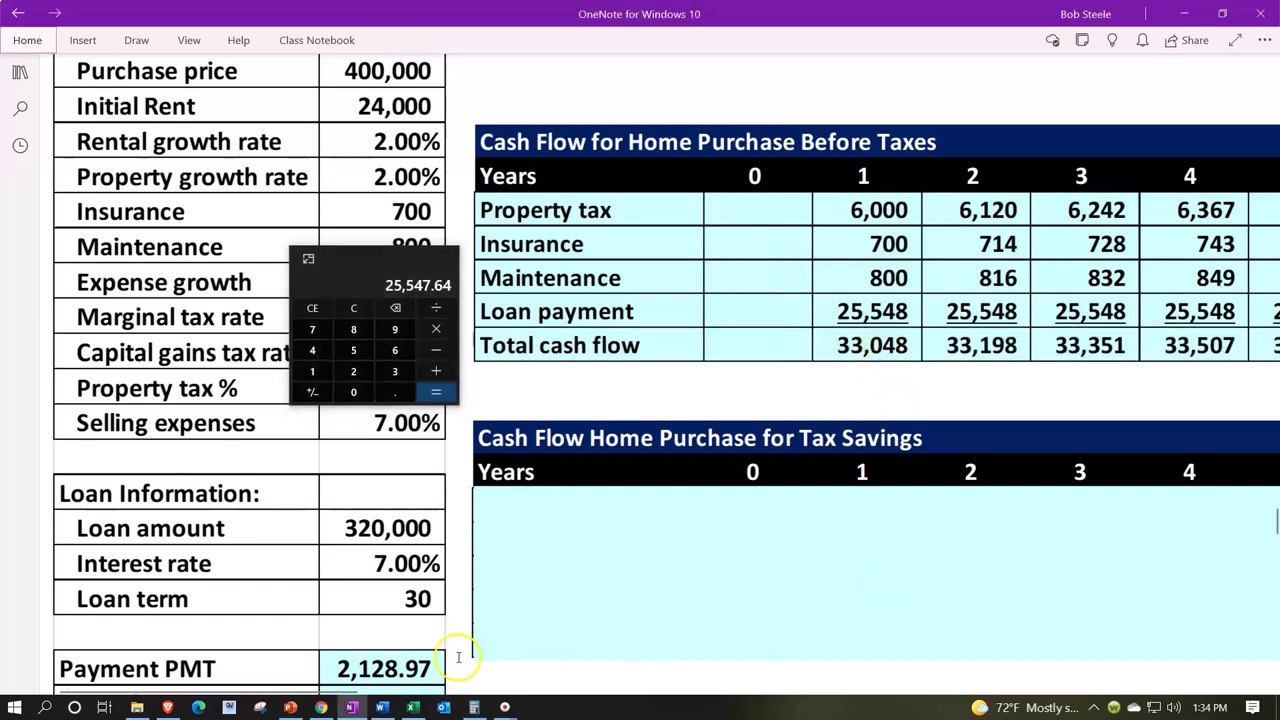
Step: Shrink the cover image on the Cash Flow Home Purchase for Tax Savings table to reveal its Property tax row
mouse_move(316, 690)
left_mouse_down()
mouse_move(389, 702)
mouse_move(329, 666)
mouse_move(300, 666)
mouse_move(320, 673)
left_mouse_up()
left_click_drag(373, 257, 285, 247)
left_click(750, 498)
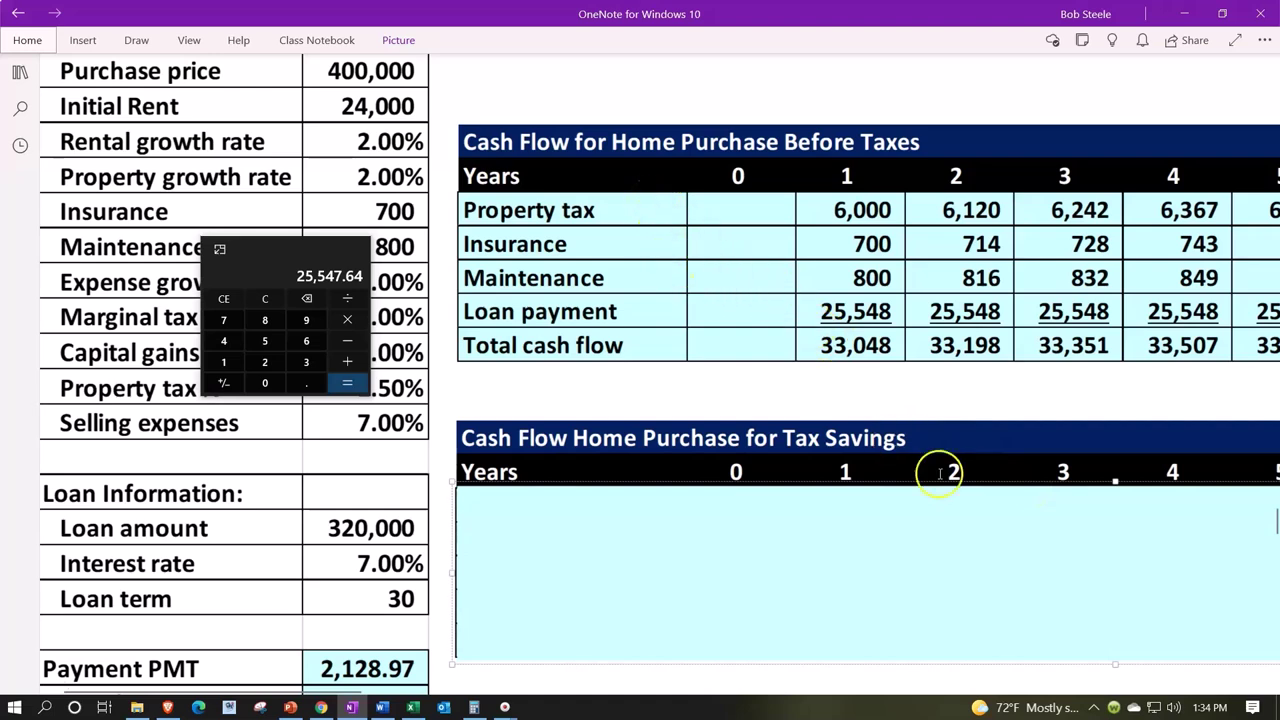
left_click_drag(1118, 482, 1112, 530)
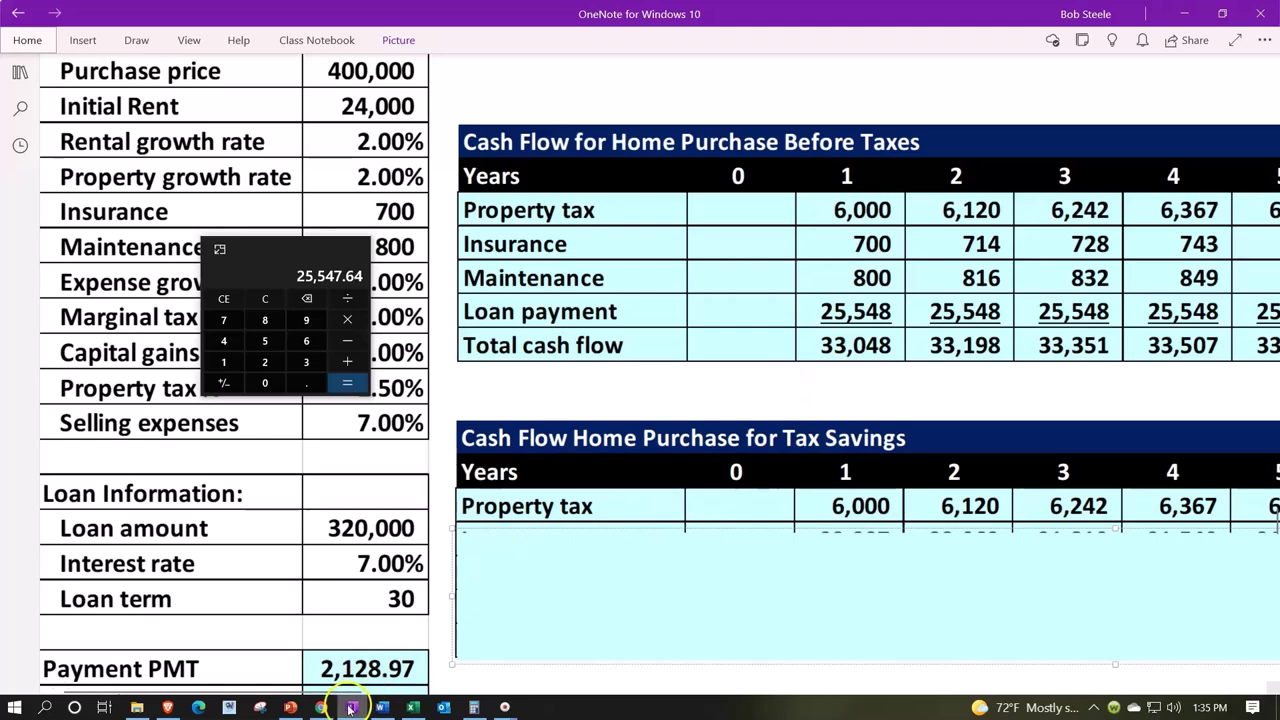
Step: Review the tax savings table's figures through year 30, then return to its first years and the cover image
left_click(471, 689)
left_click_drag(555, 708, 1035, 690)
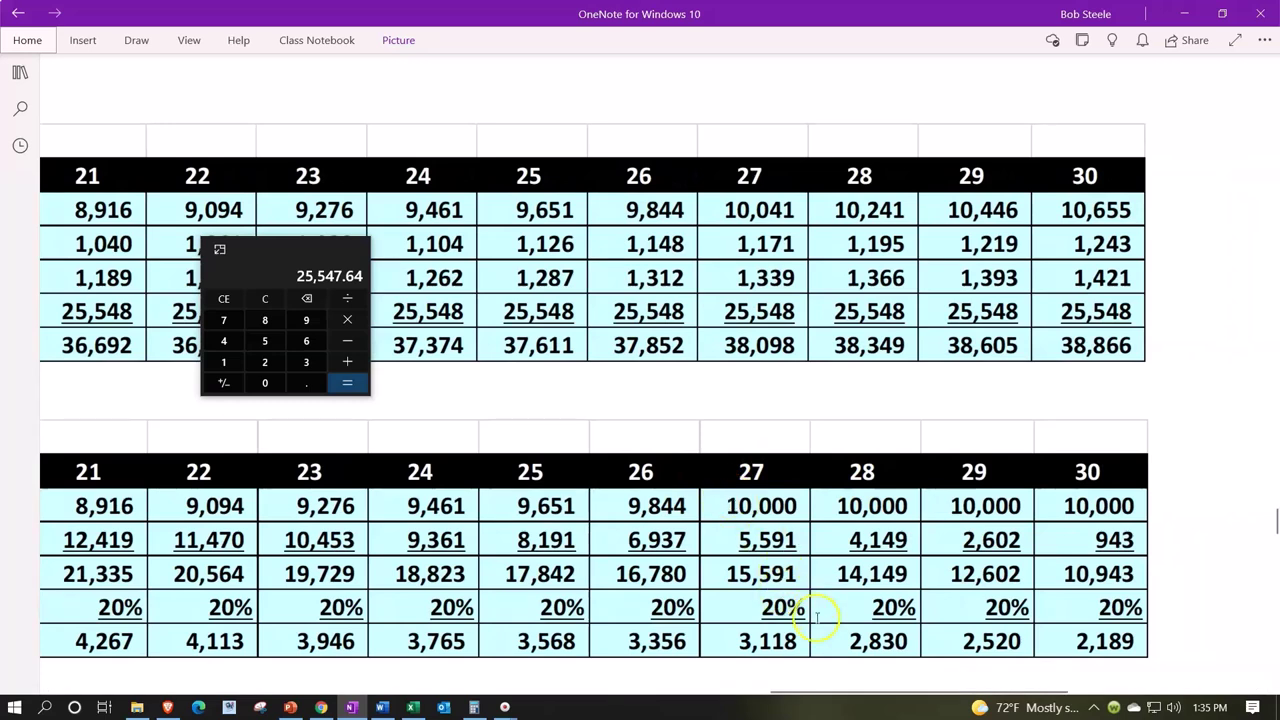
left_click_drag(863, 688, 243, 634)
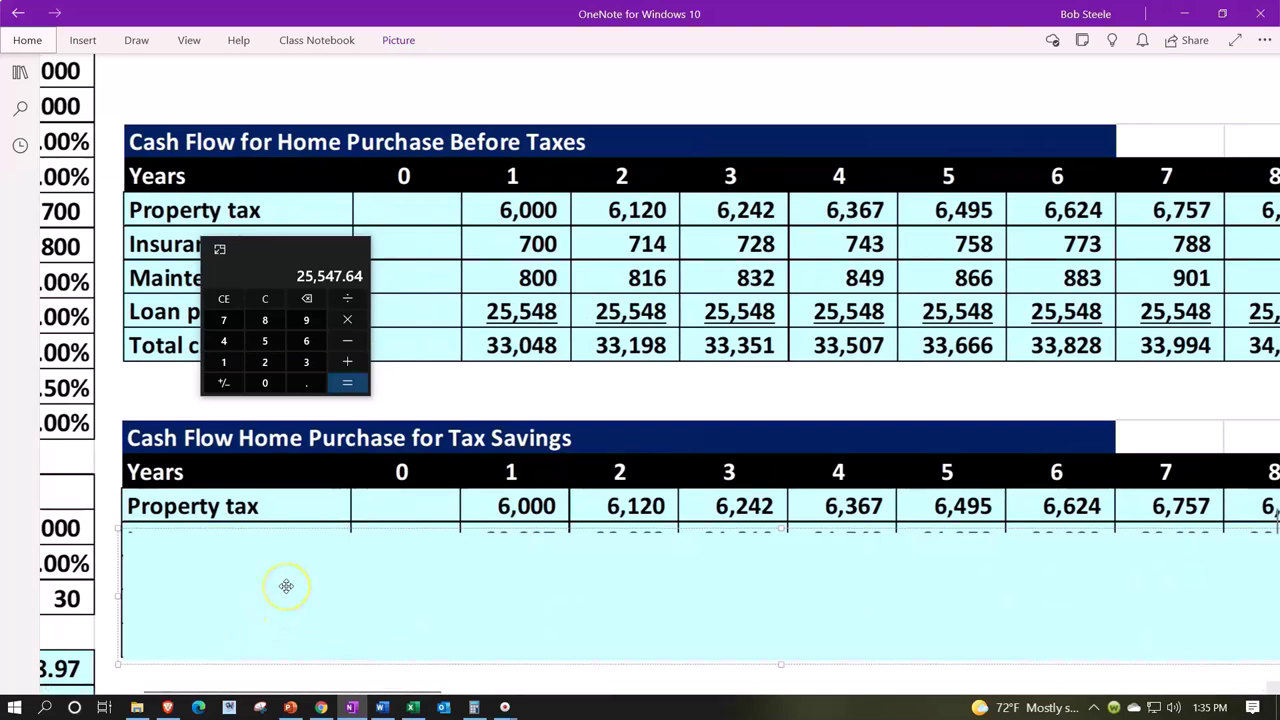
left_click(300, 520)
left_click(394, 537)
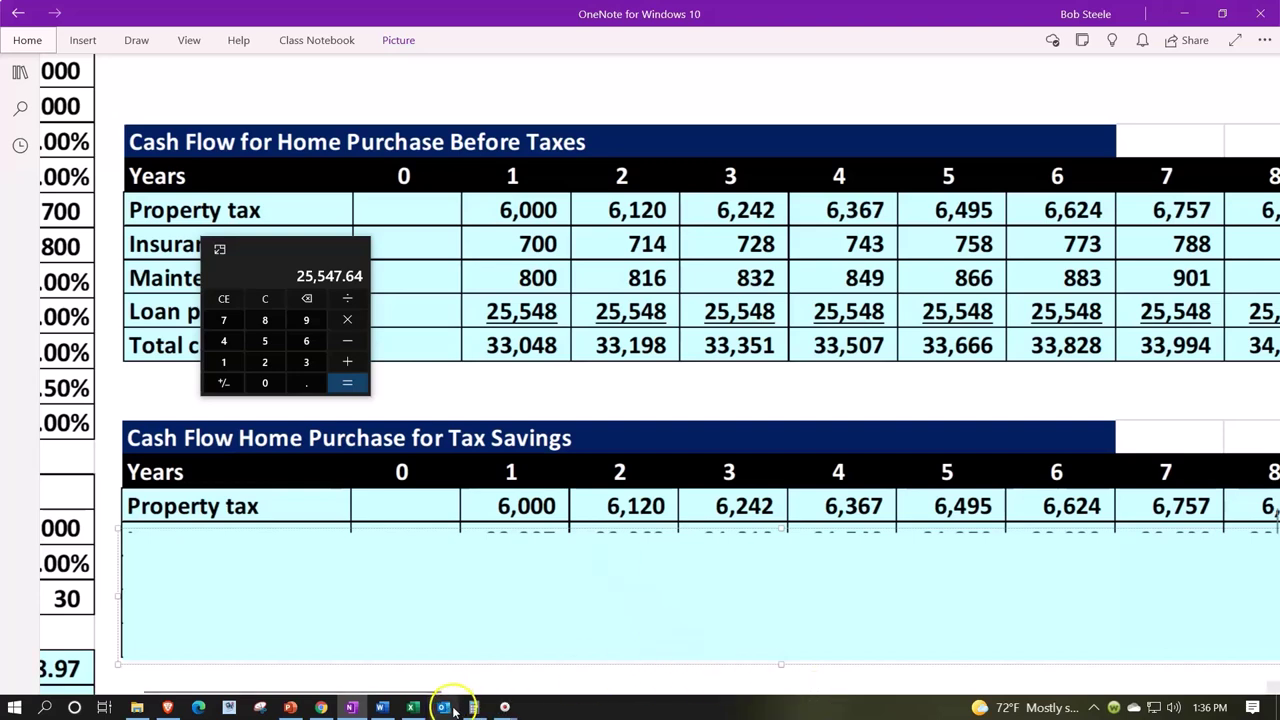
Step: Shrink the cover image on the Cash Flow Home Purchase for Tax Savings table to reveal the Interest payments and Total deduction rows
left_click_drag(423, 688, 360, 620)
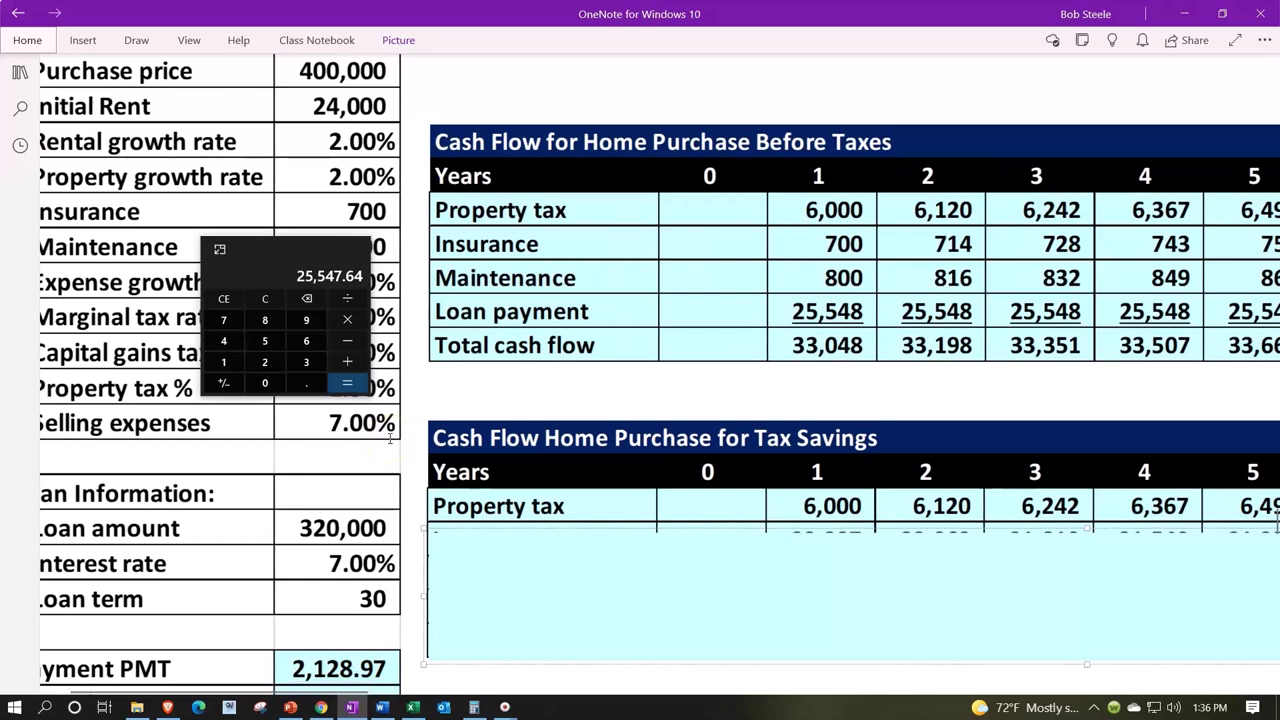
left_click_drag(1114, 521, 1087, 544)
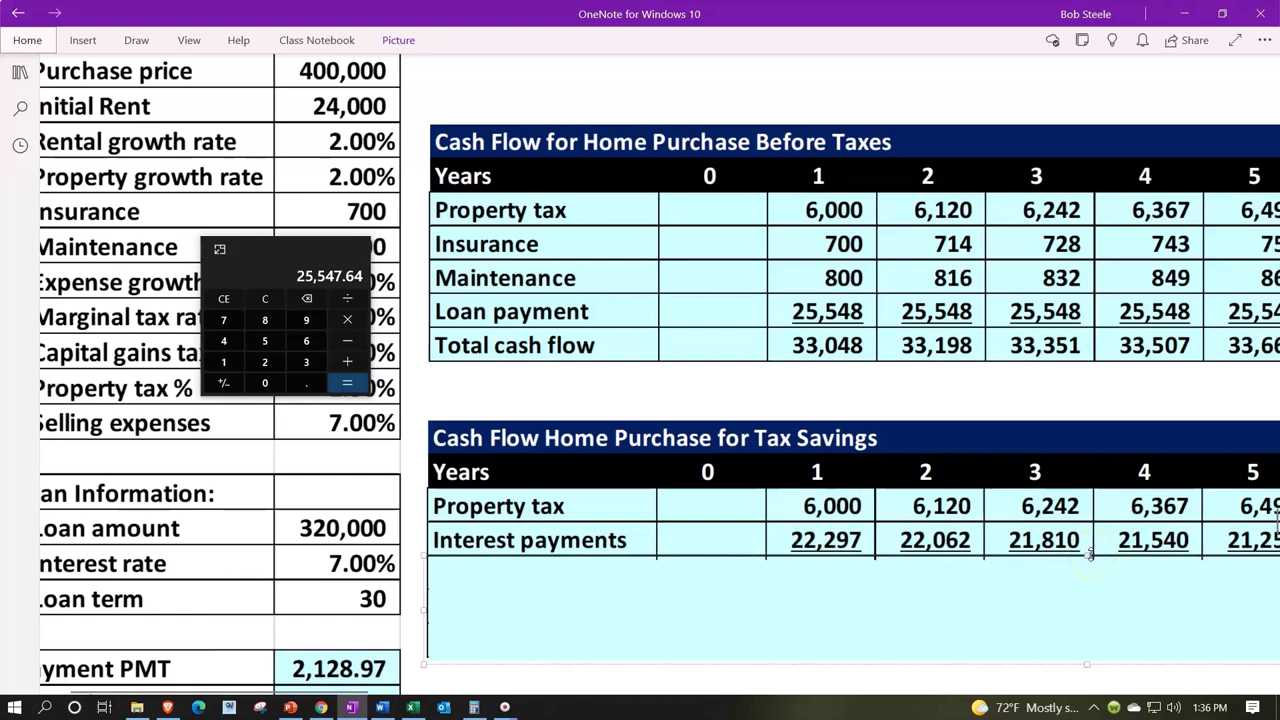
left_click_drag(1090, 553, 1088, 582)
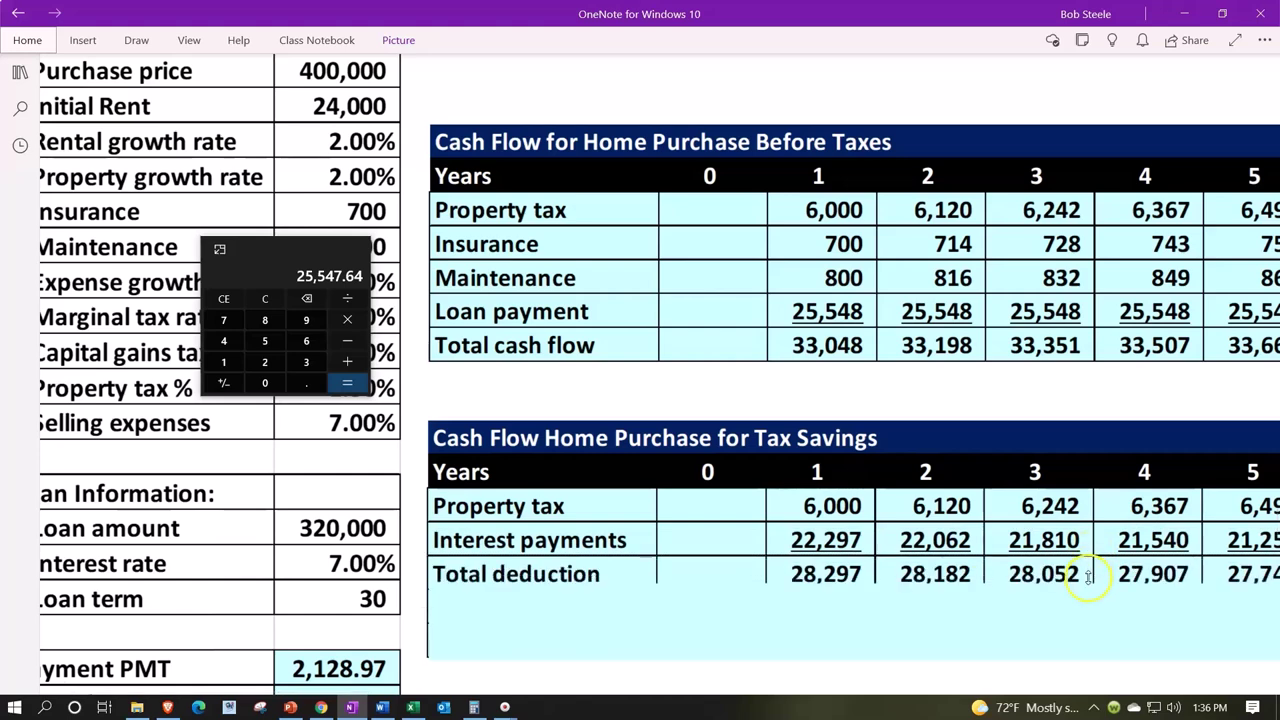
left_click(773, 574)
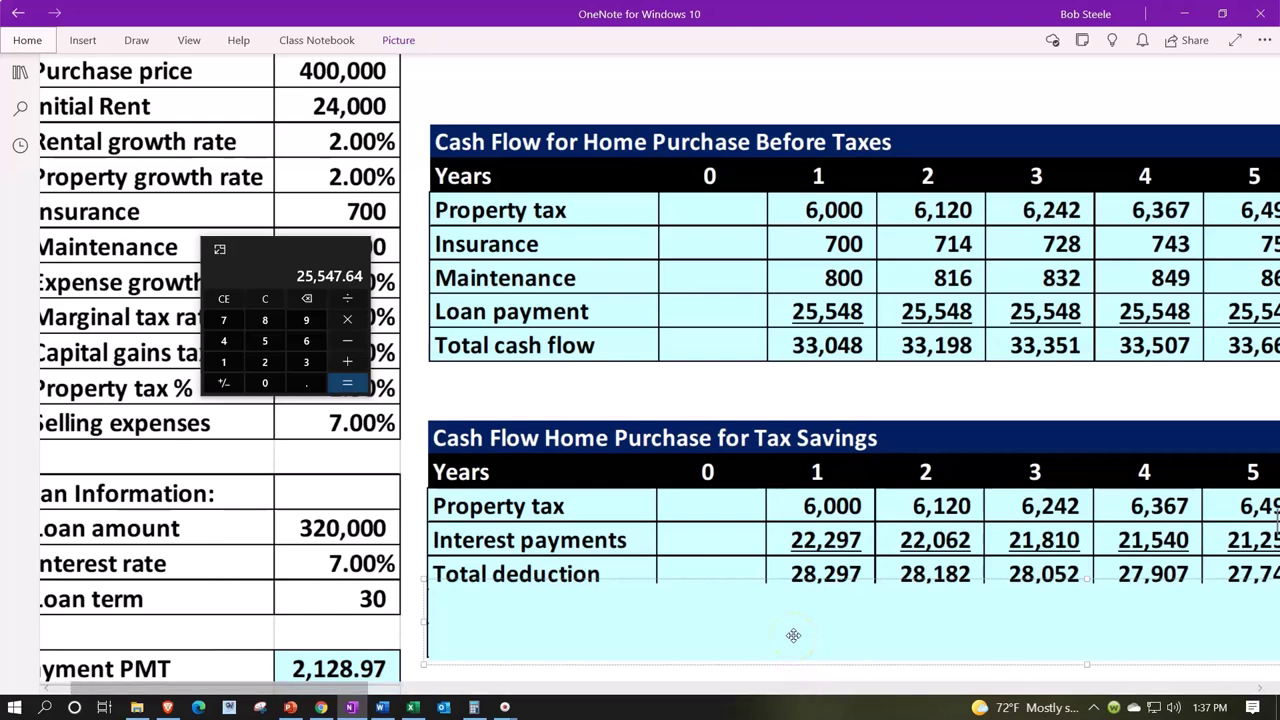
Step: Look up the Sum of Interest row in the loan pivot table, moving the calculator away from its row labels
scroll(793, 635, "up", 10)
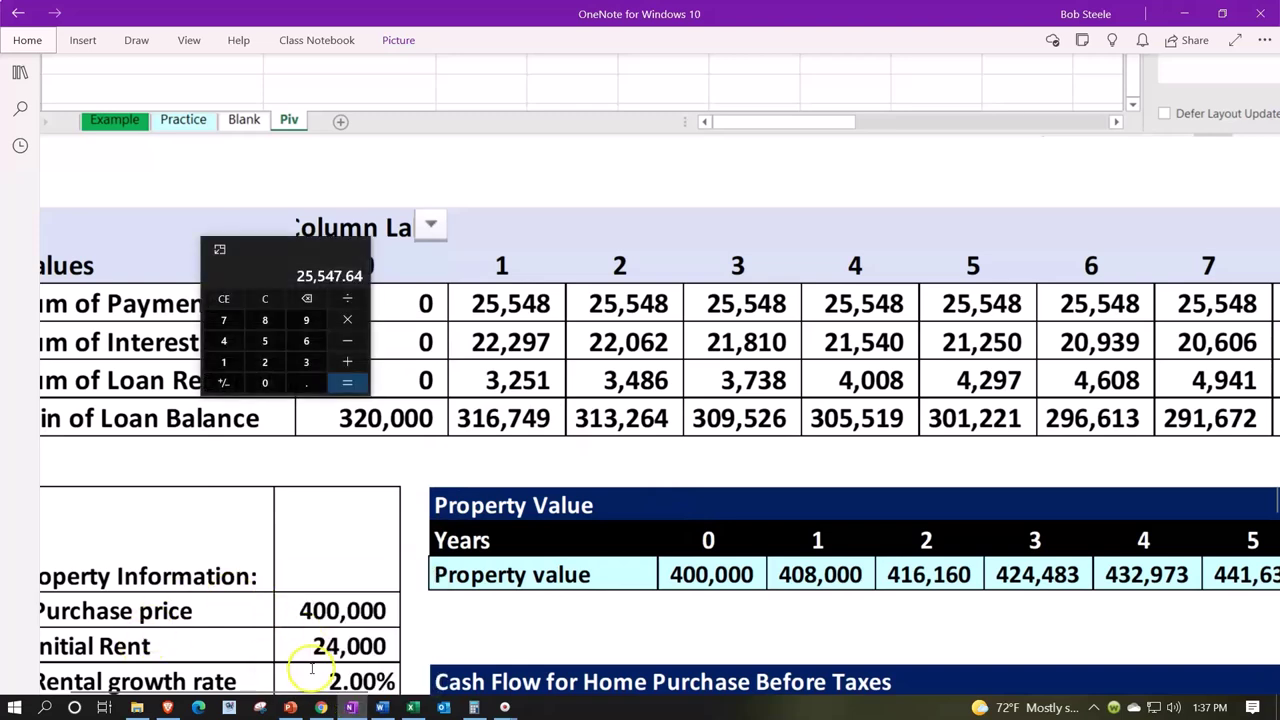
scroll(296, 690, "left", 2)
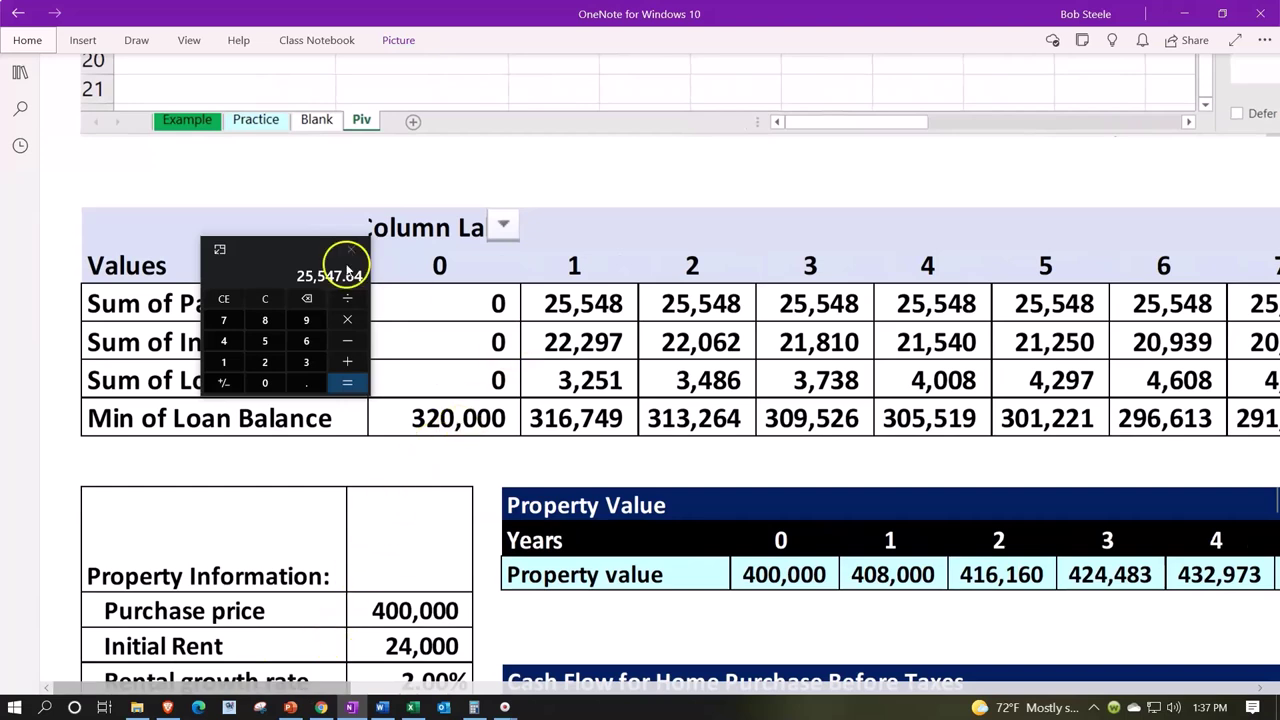
left_click_drag(265, 235, 526, 372)
left_click_drag(526, 372, 392, 372)
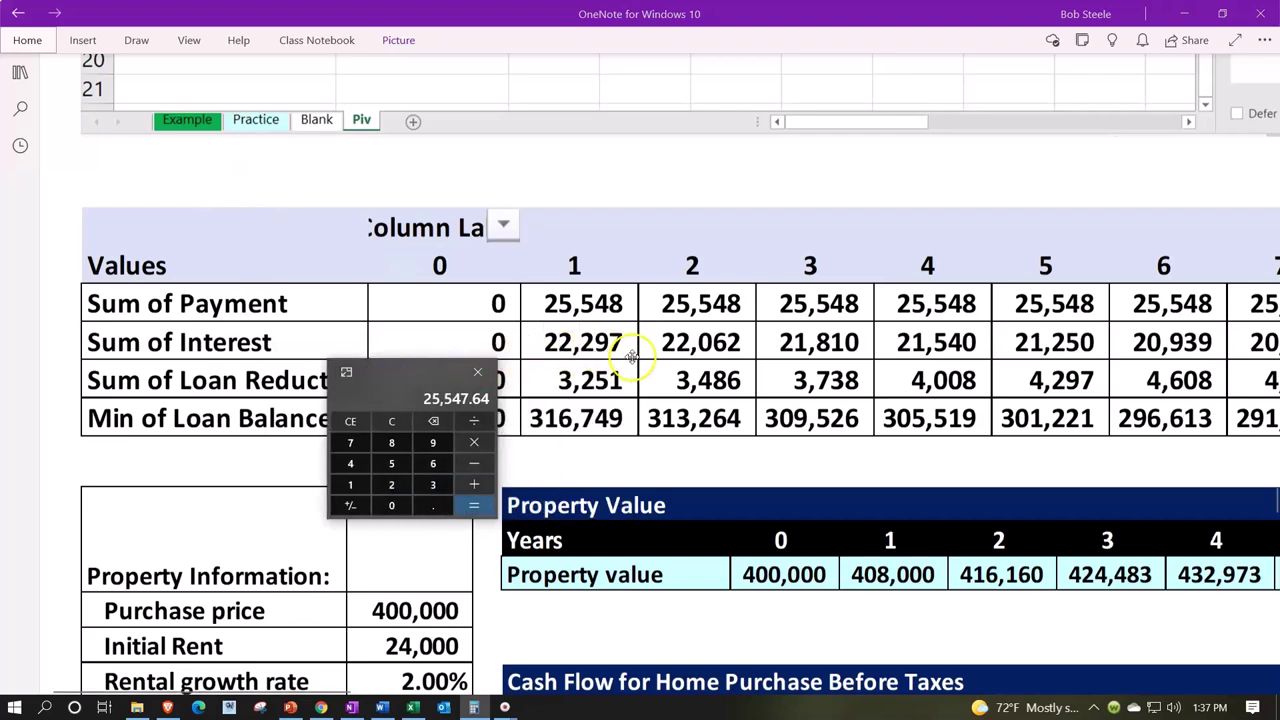
Step: Return to the tax savings table and shrink its cover image to reveal the Marginal tax rate row
scroll(705, 365, "down", 7)
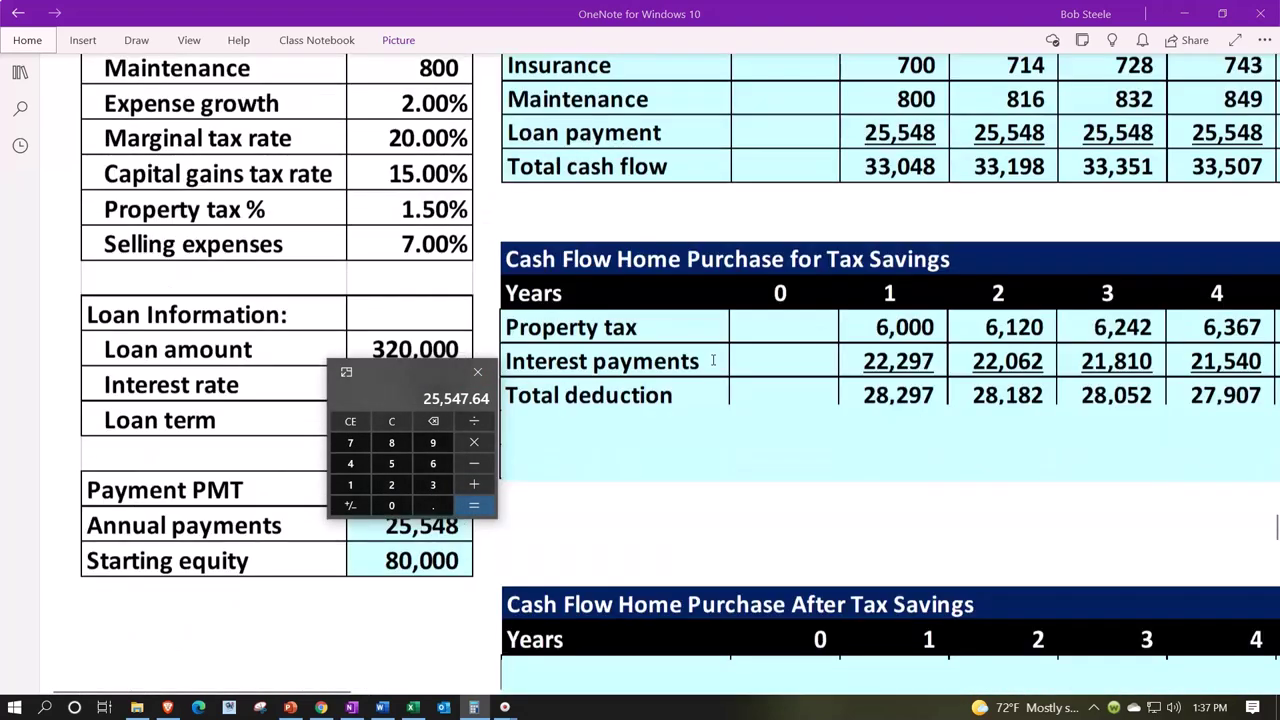
scroll(713, 361, "down", 1)
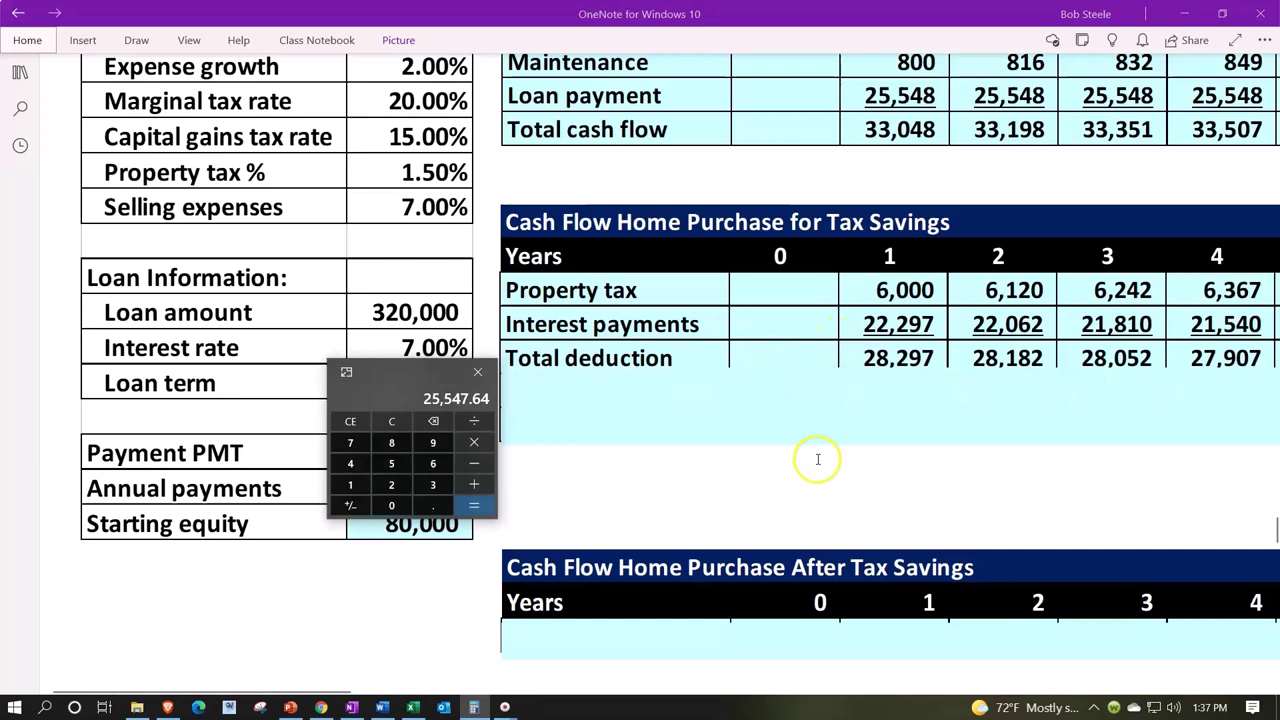
left_click(940, 392)
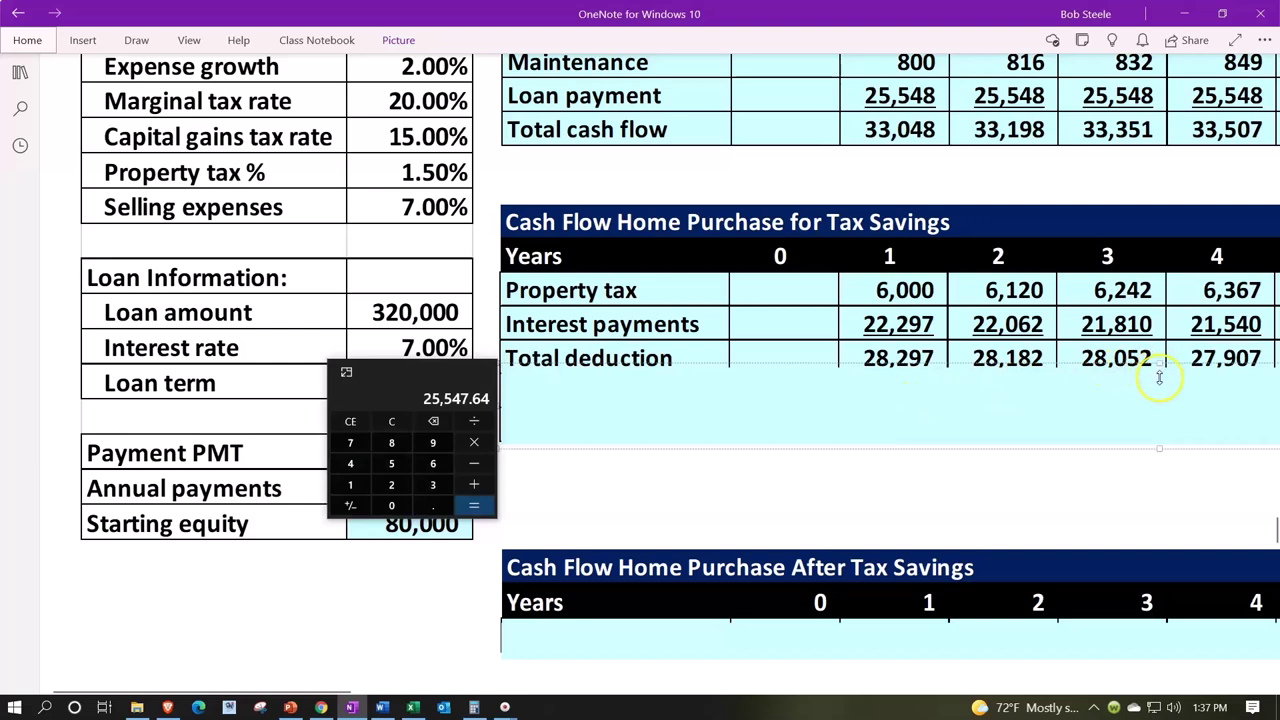
key("ctrl+v")
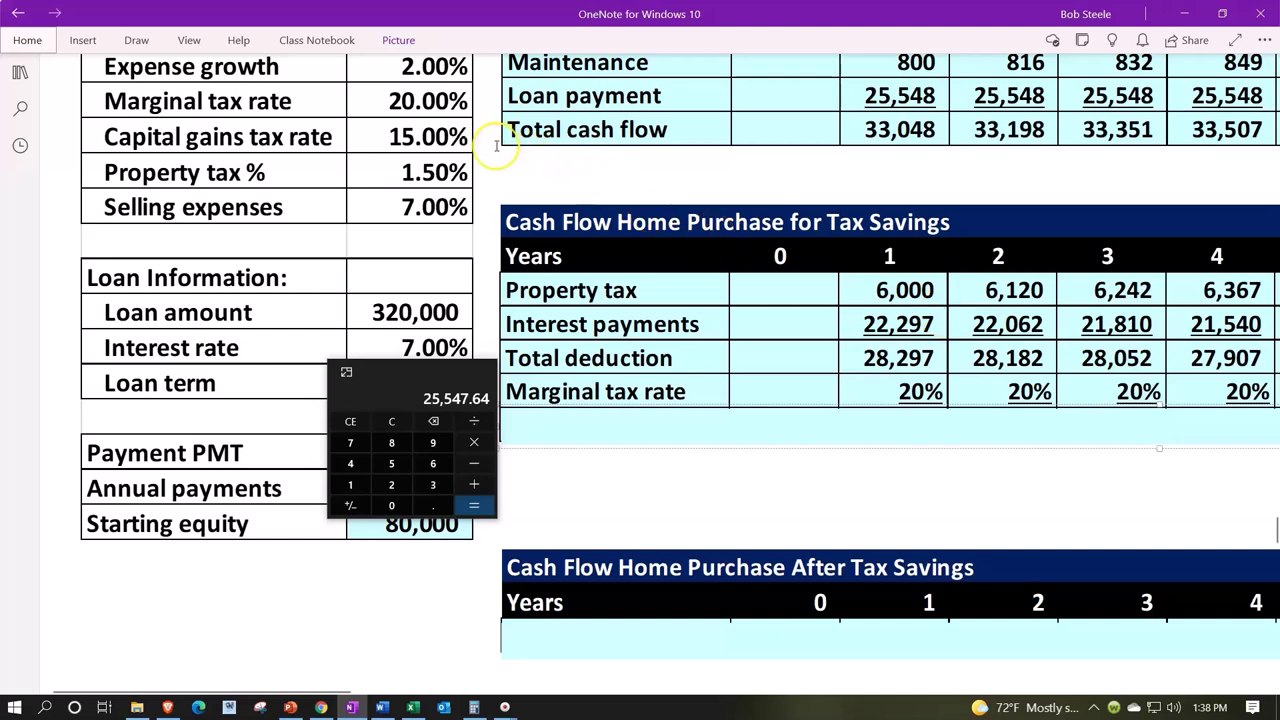
Step: Multiply the total deduction of 28,297 by .2 on the calculator, then delete the table's cover image to reveal the Tax savings row
left_click(391, 421)
type("2")
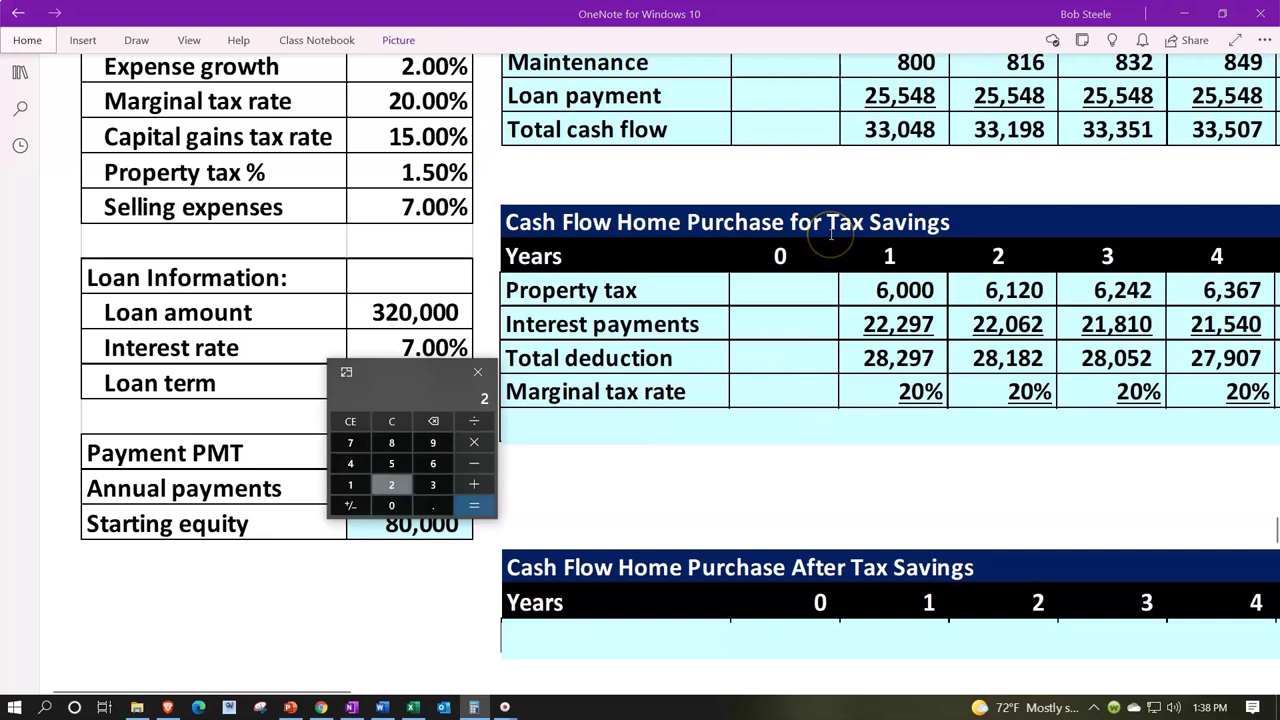
type("8297.2")
key("Return")
left_click(922, 450)
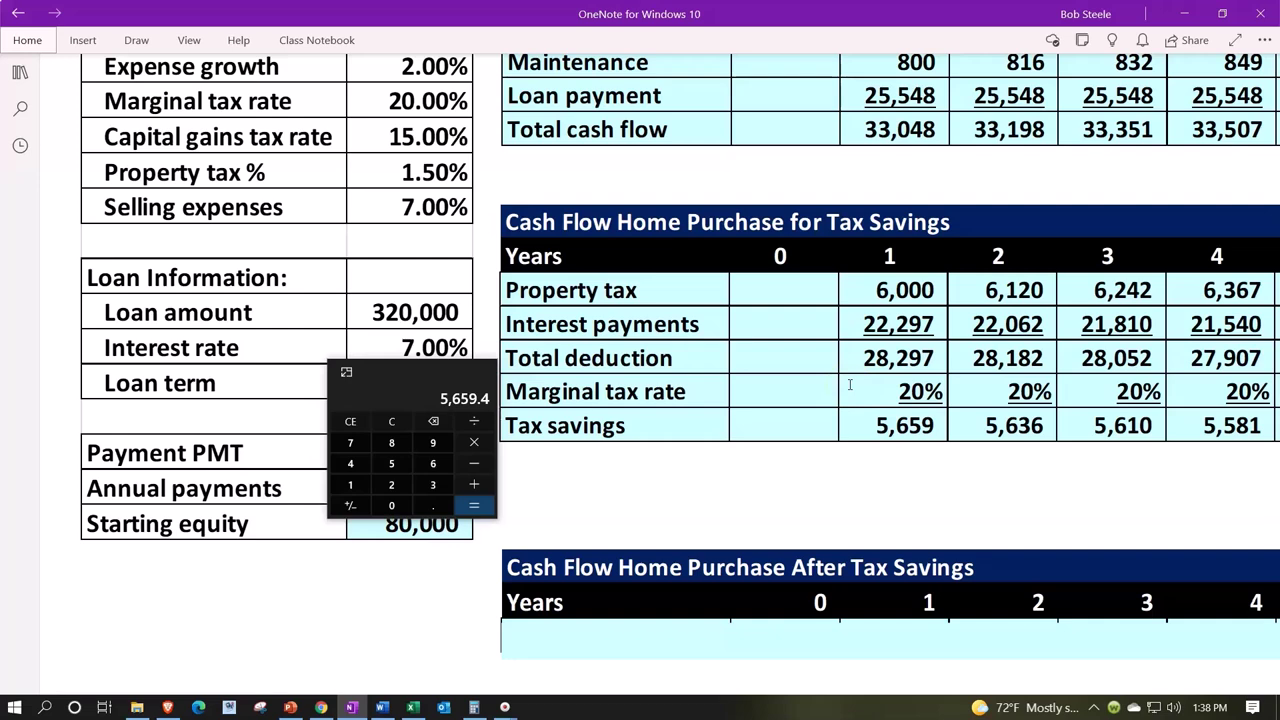
Step: Delete the cover image on the Cash Flow Home Purchase After Tax Savings table to reveal the Cash flow after tax row
scroll(849, 384, "down", 3)
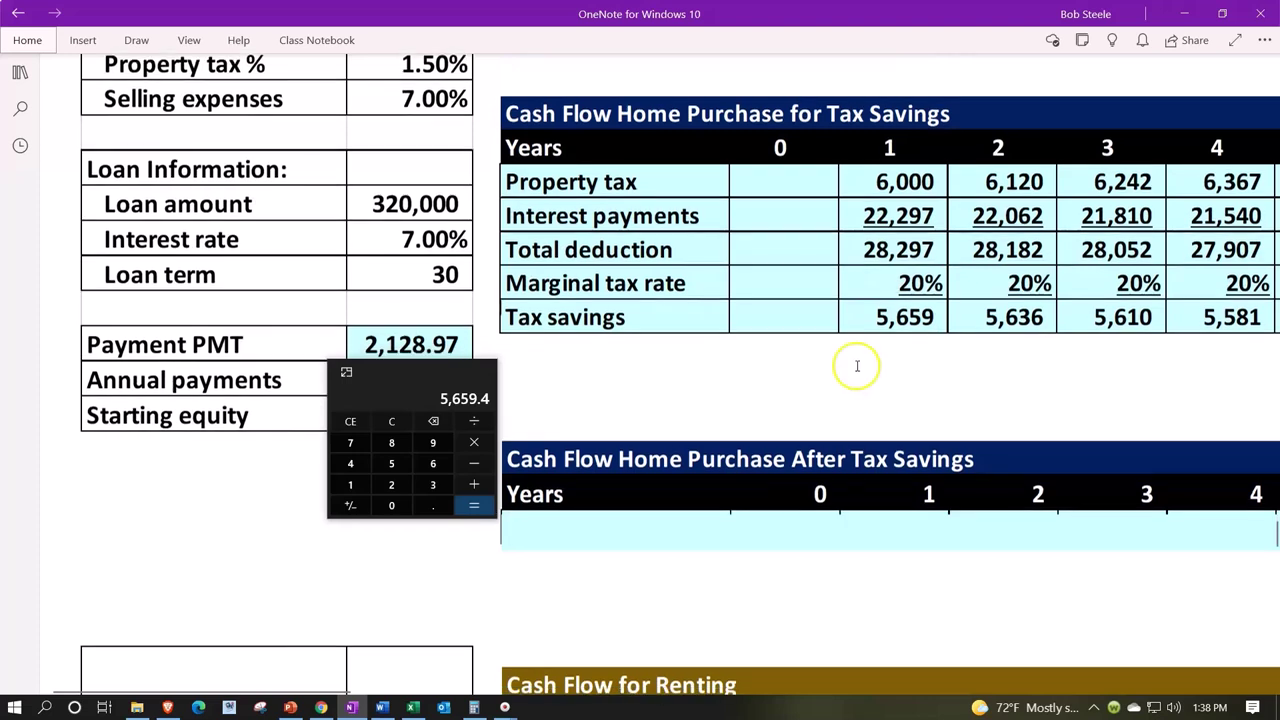
scroll(883, 358, "up", 6)
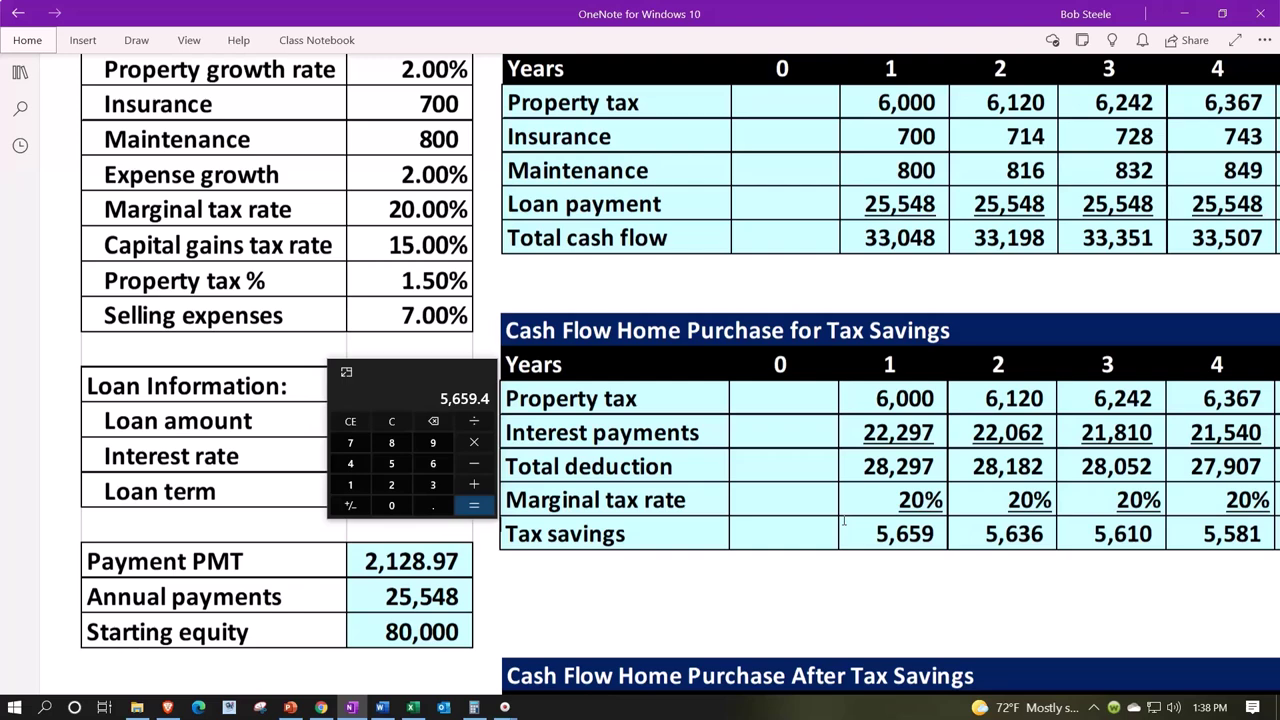
scroll(843, 520, "down", 3)
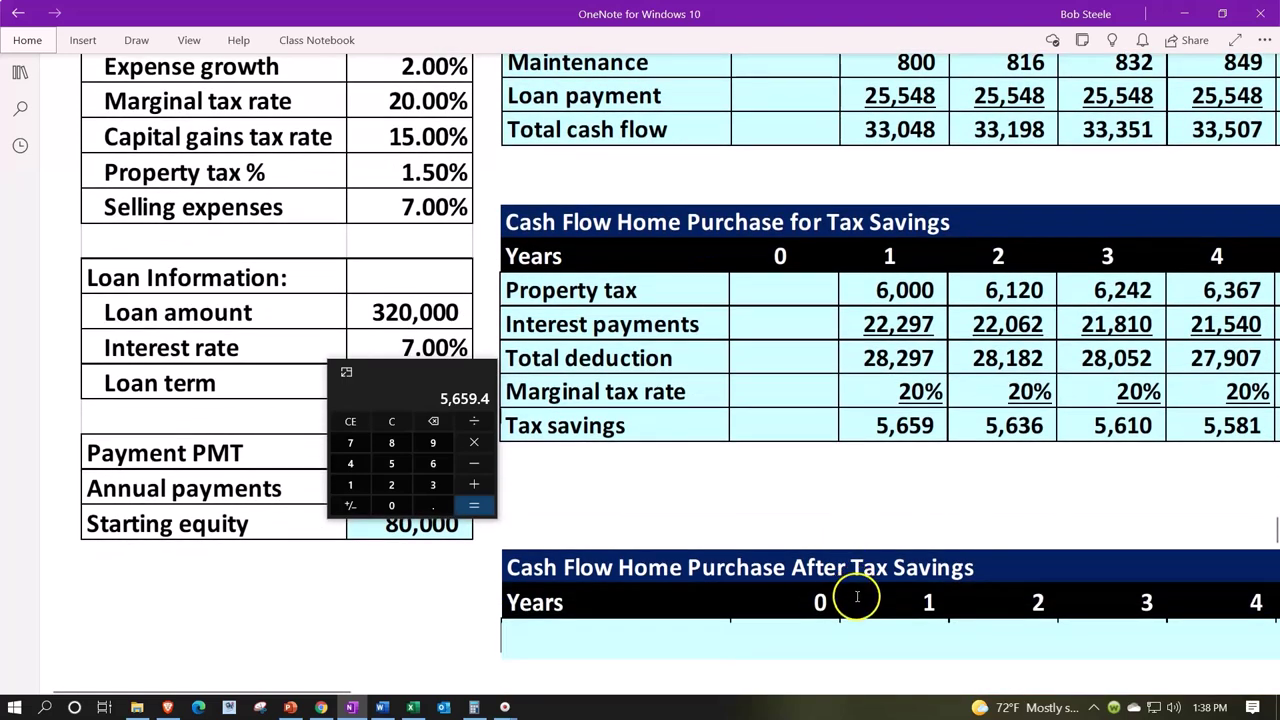
left_click(877, 646)
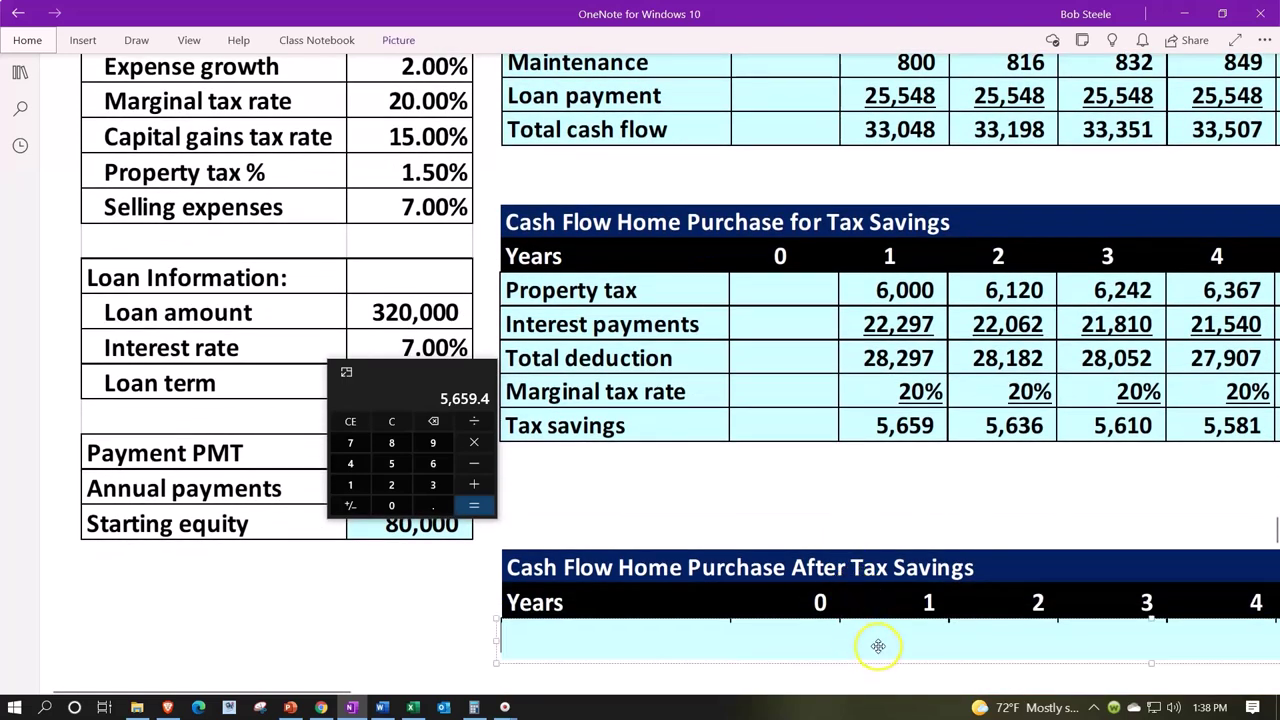
key("ctrl+v")
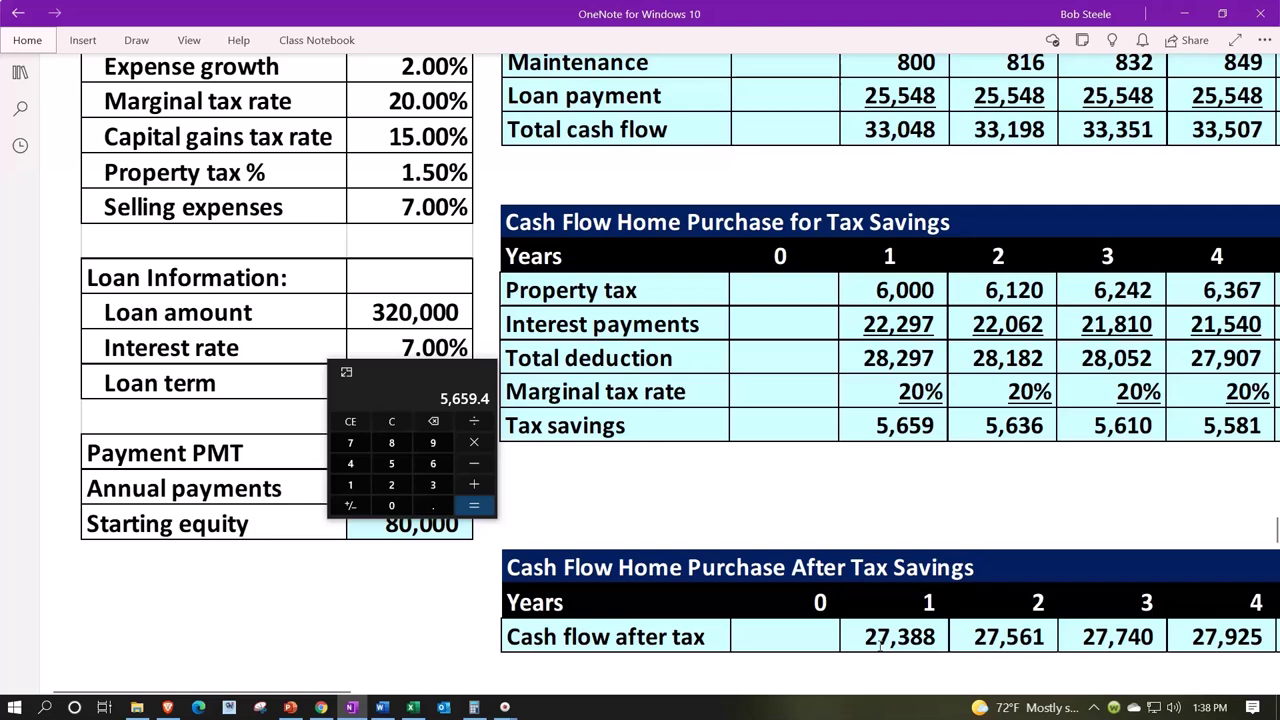
Step: Delete the cover image on the Cash Flow for Renting table to reveal the Renting cash flow row
scroll(880, 645, "down", 5)
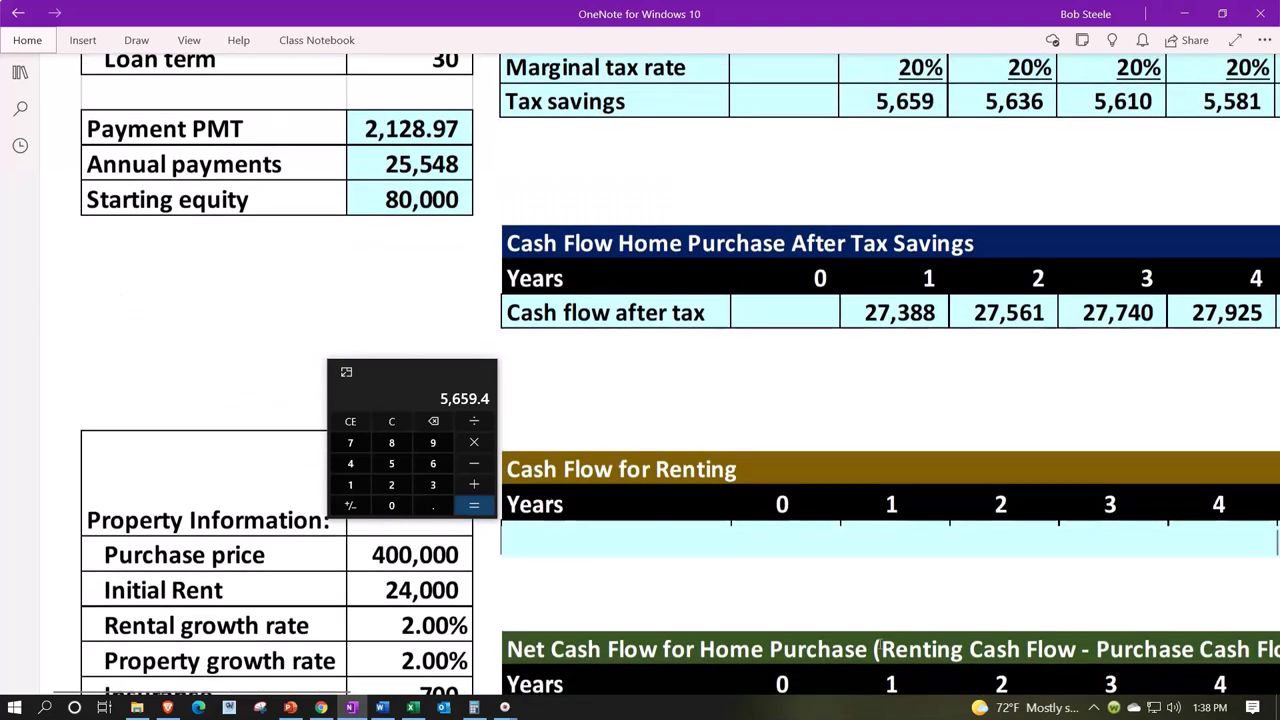
left_click(884, 543)
scroll(885, 543, "down", 2)
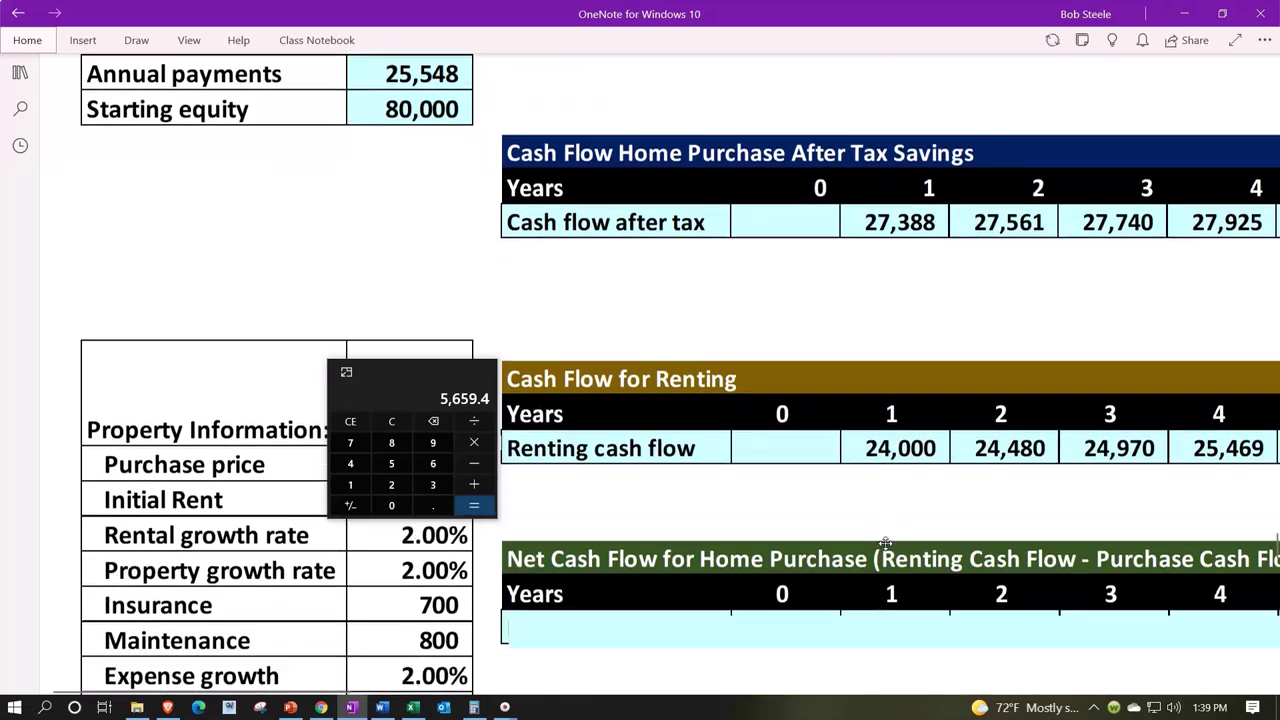
Step: Move the calculator away from the renting table, clear it and multiply 24,480 by 1.02 to check the year 3 rent
left_click_drag(443, 366, 337, 196)
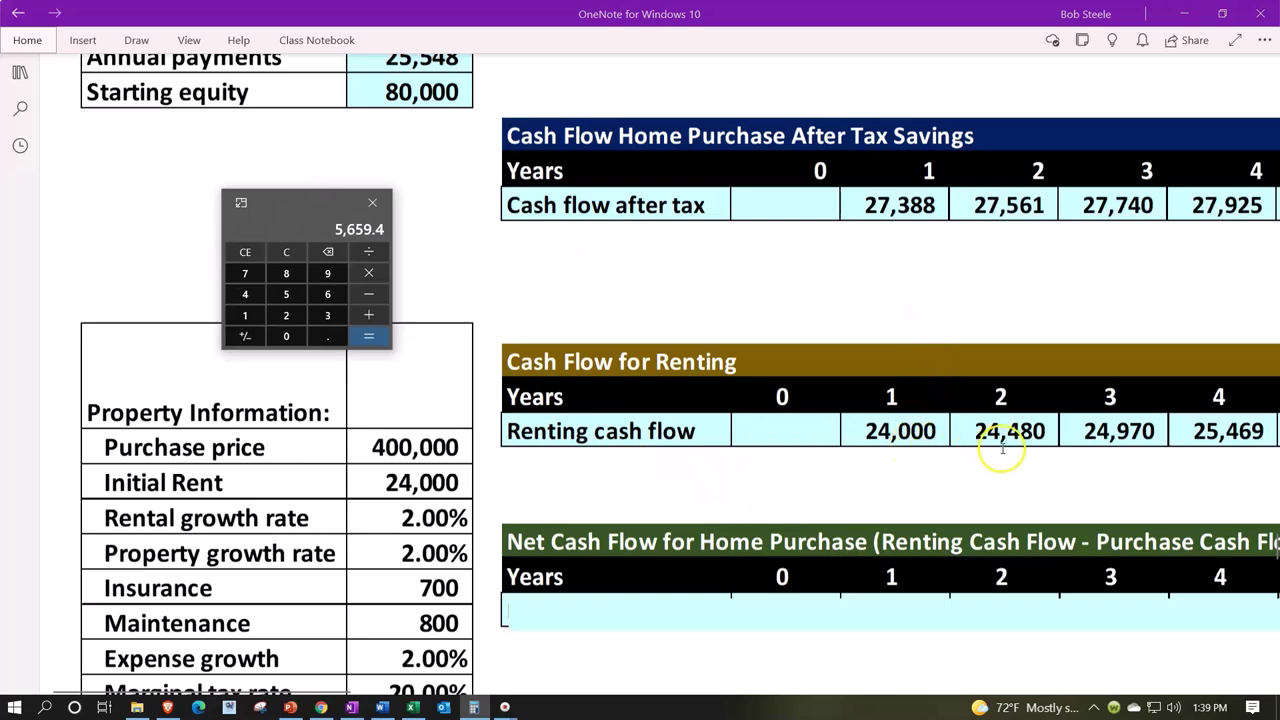
left_click(300, 254)
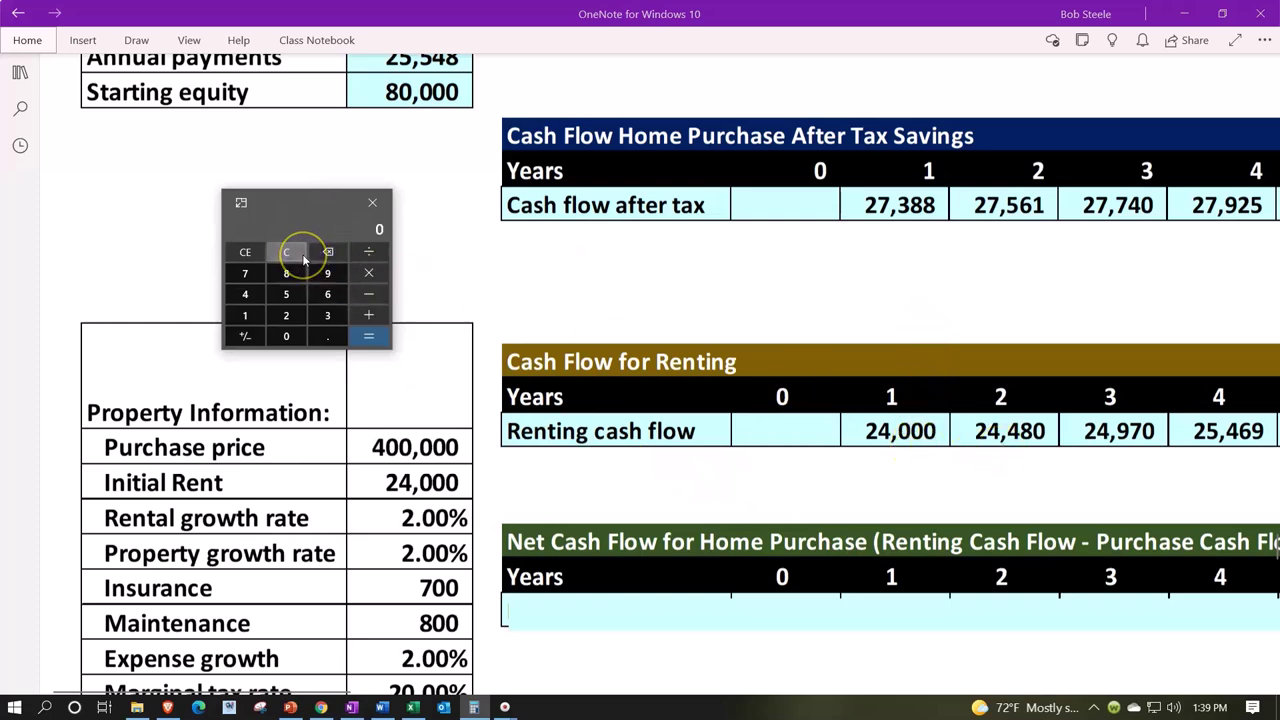
type("24,000")
left_click(303, 254)
type("24480")
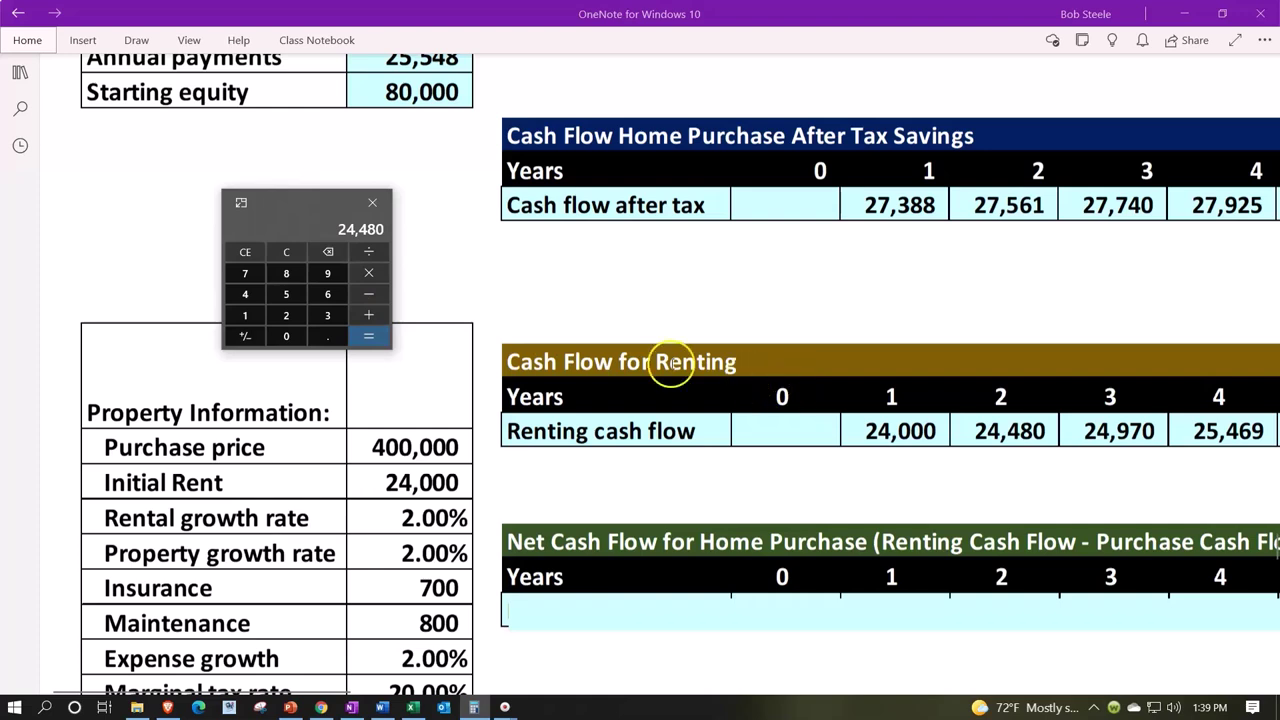
type("1.02")
left_click(366, 276)
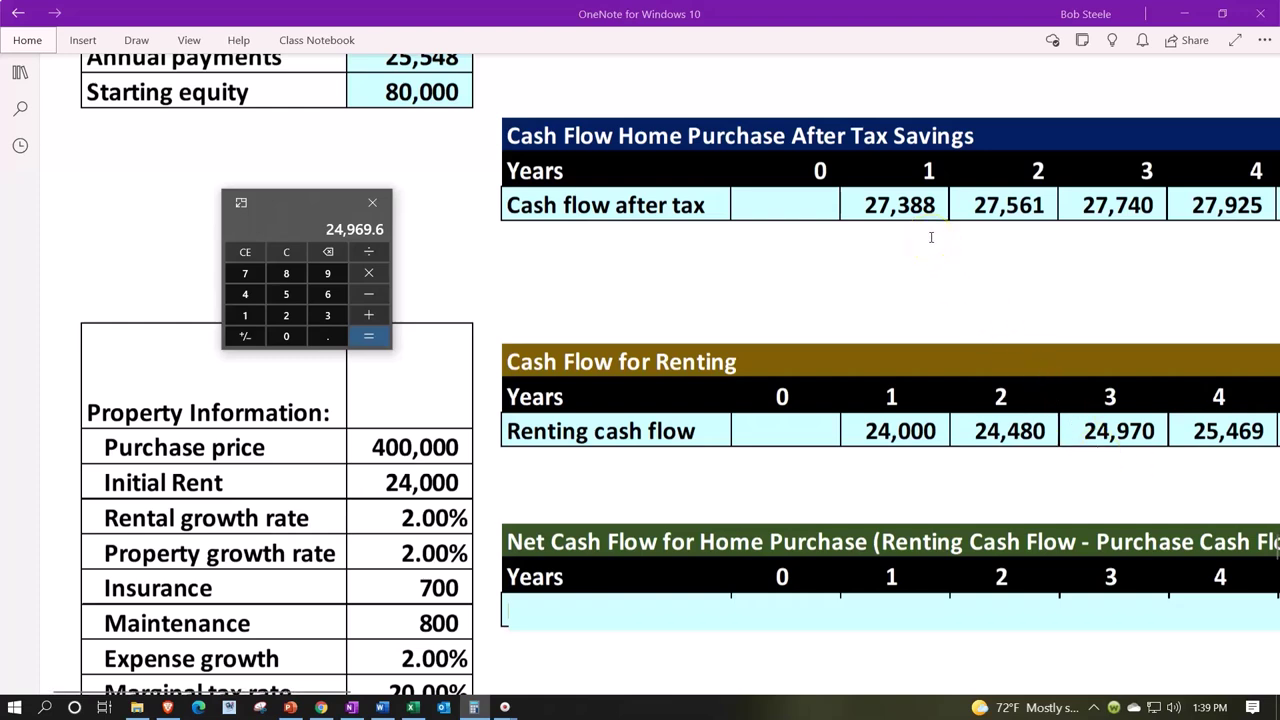
Step: Delete the Net Cash Flow for Home Purchase table's cover image and review its figures through year 30 before returning to the first years
left_click(896, 229)
left_click(911, 625)
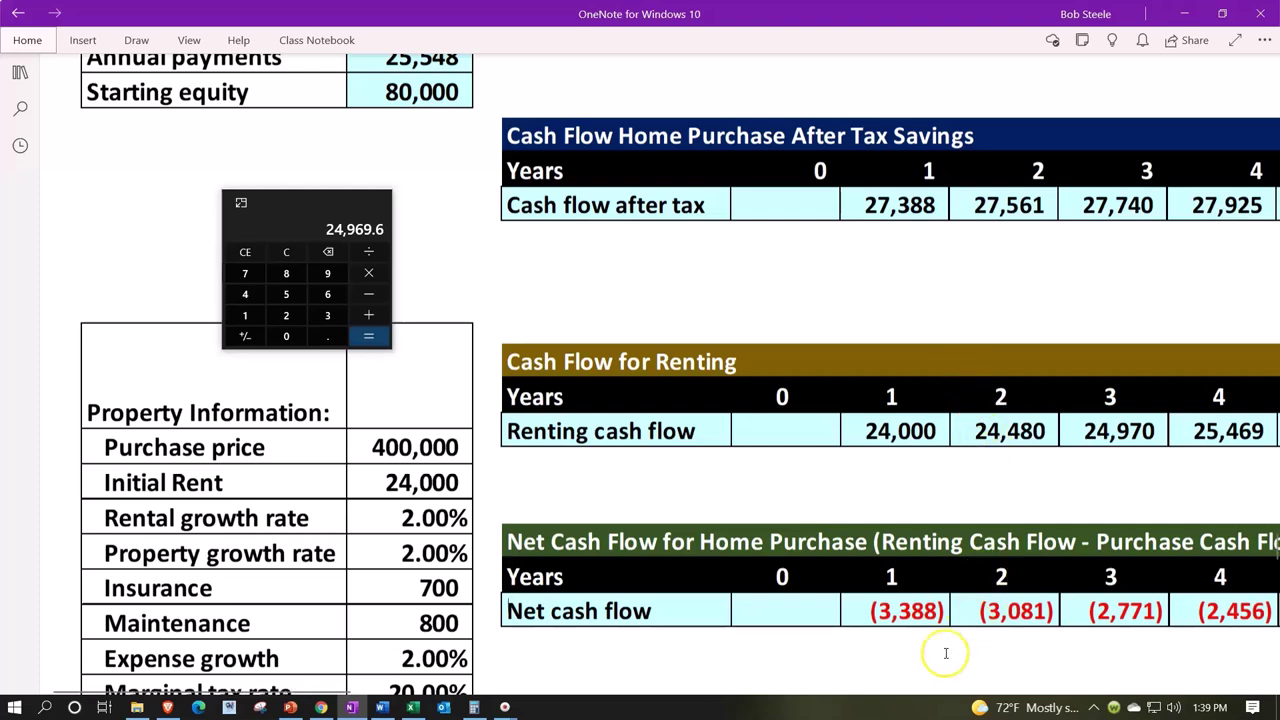
left_click_drag(205, 690, 466, 710)
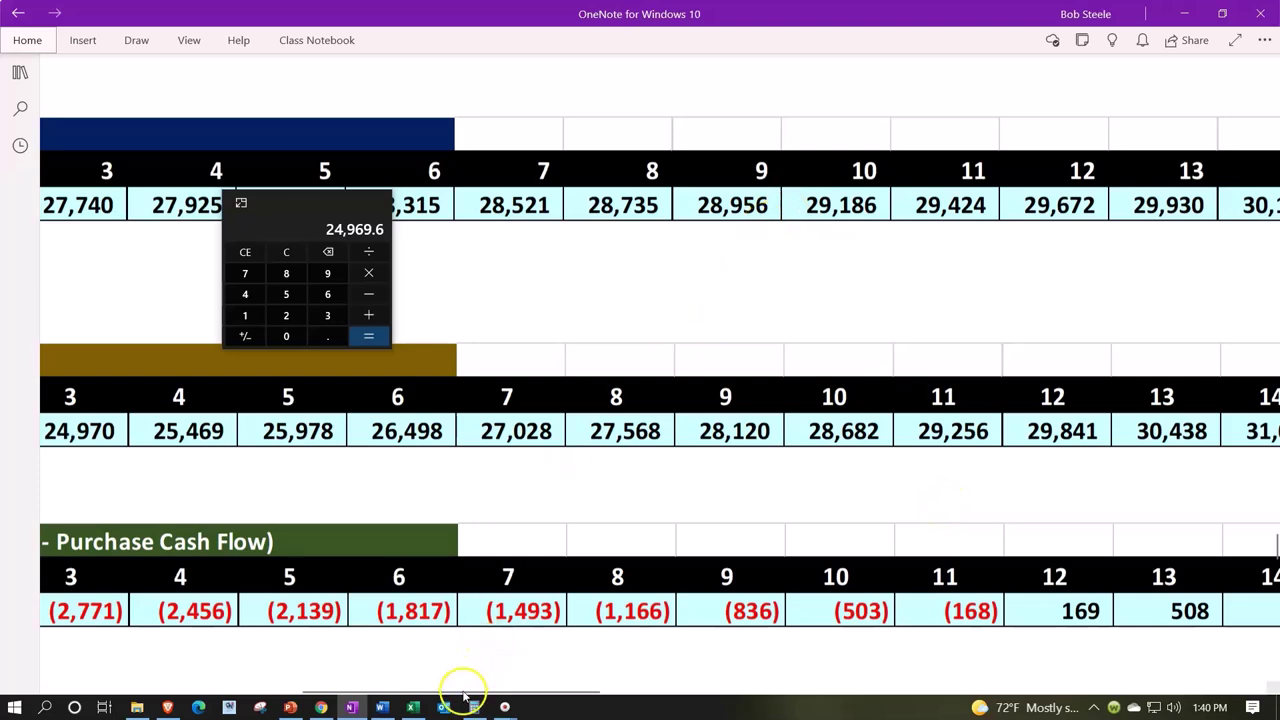
left_click_drag(463, 693, 223, 640)
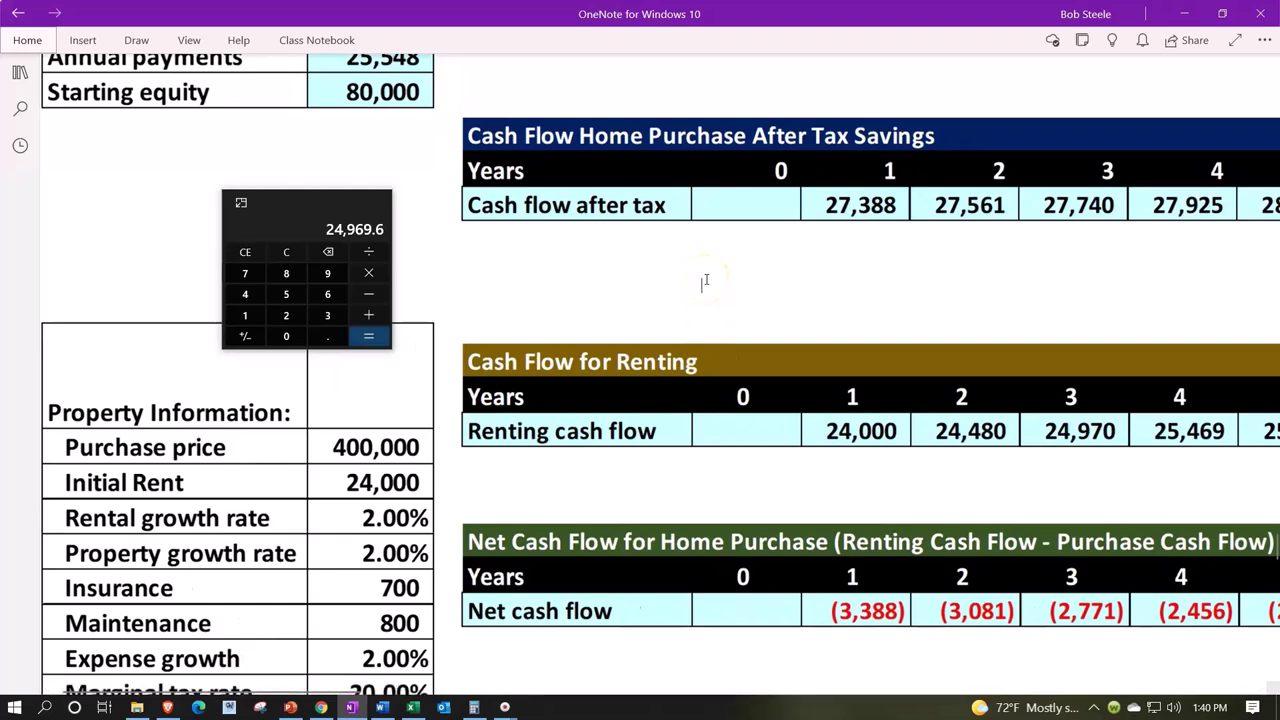
left_click(329, 693)
left_click_drag(329, 693, 1017, 700)
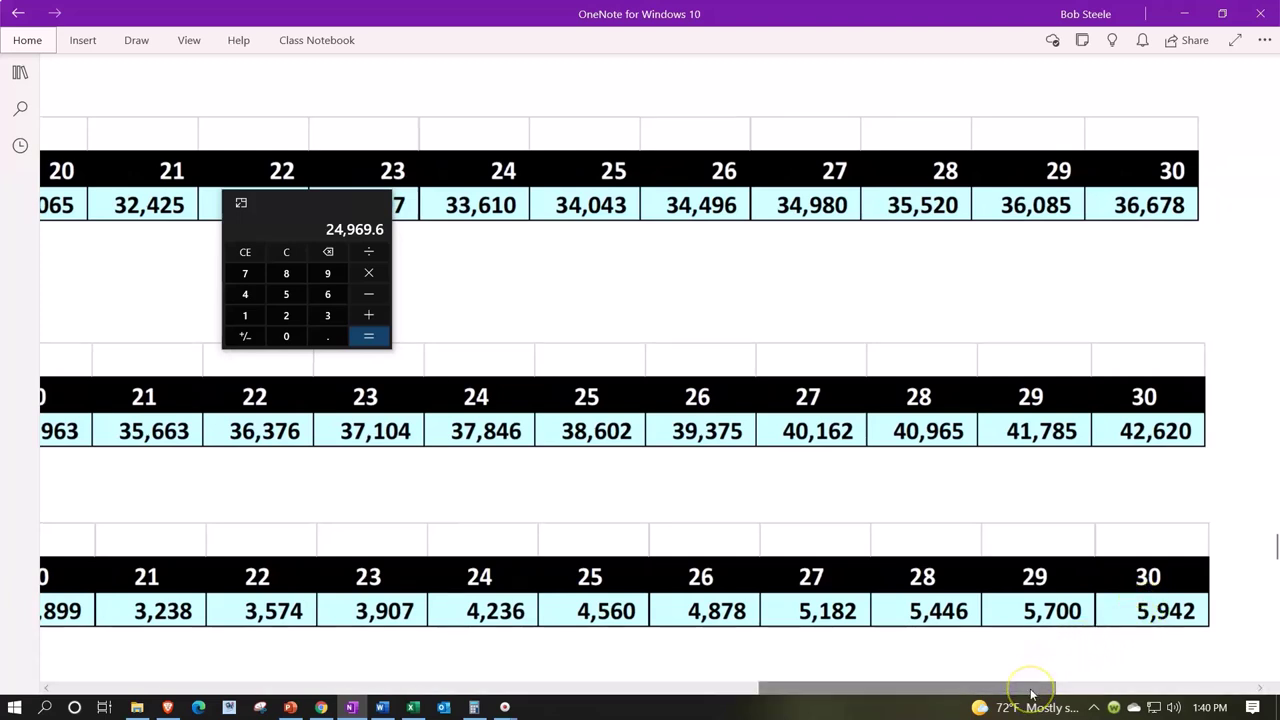
left_click_drag(1032, 693, 397, 677)
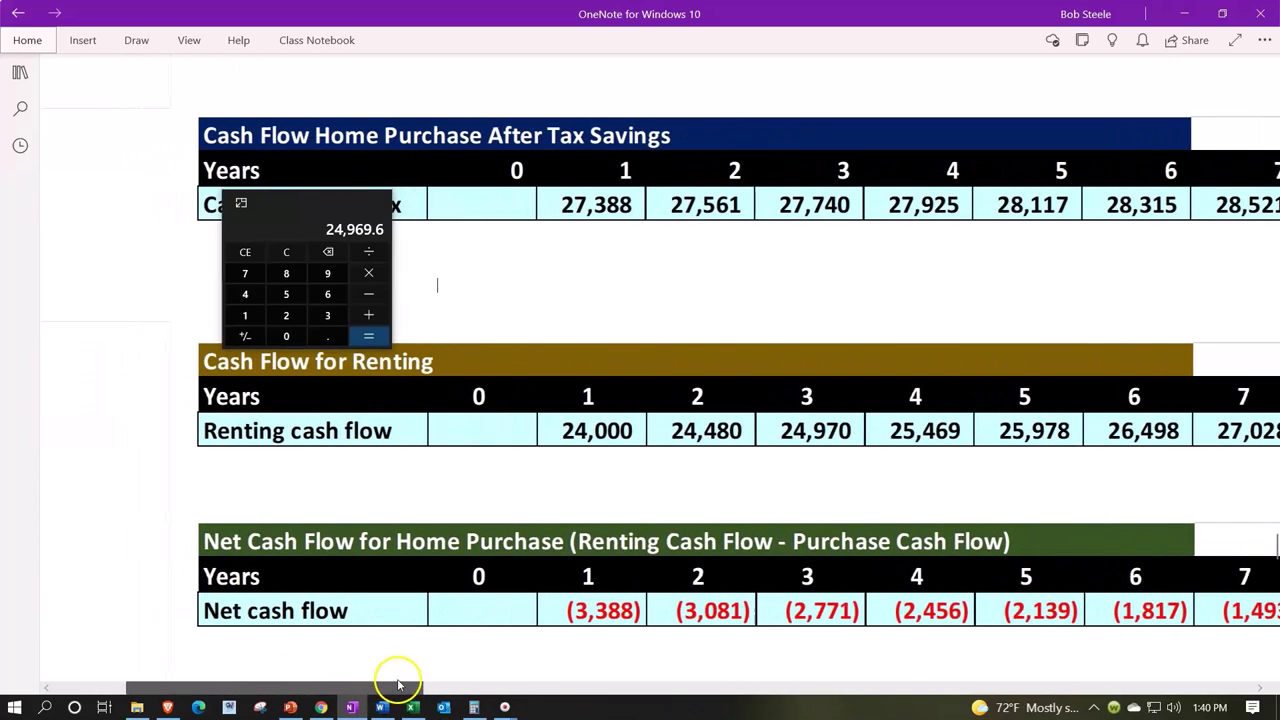
Step: Move the calculator aside and shrink the Cash Flow From Home Sale Before Taxes table's cover image to reveal the Sales price and Selling costs rows
scroll(460, 520, "down", 3)
scroll(460, 545, "down", 2)
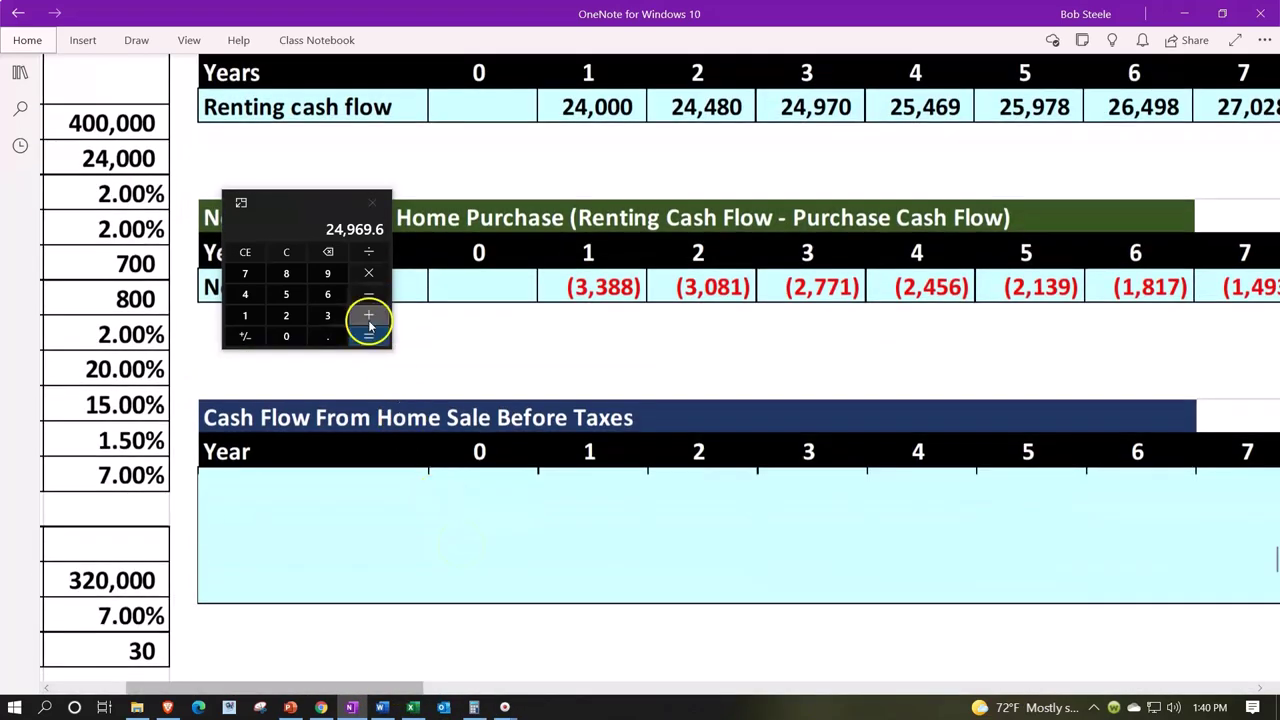
left_click_drag(286, 203, 167, 118)
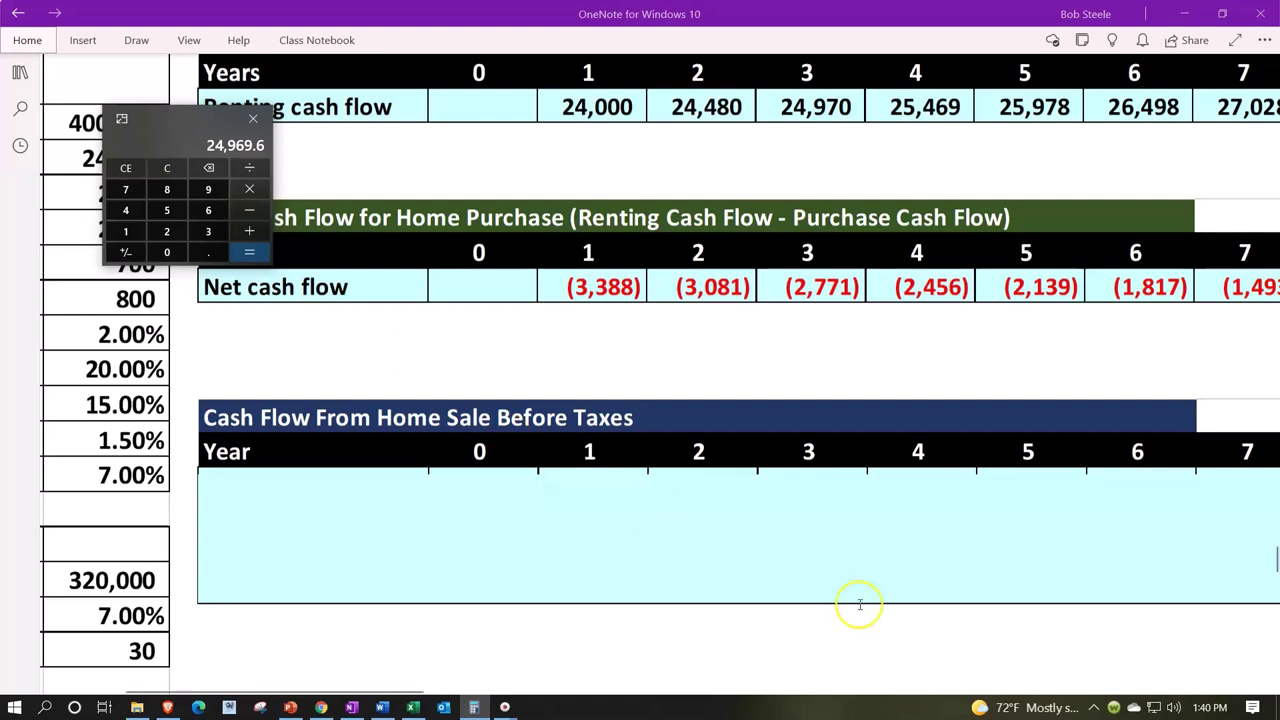
left_click(866, 557)
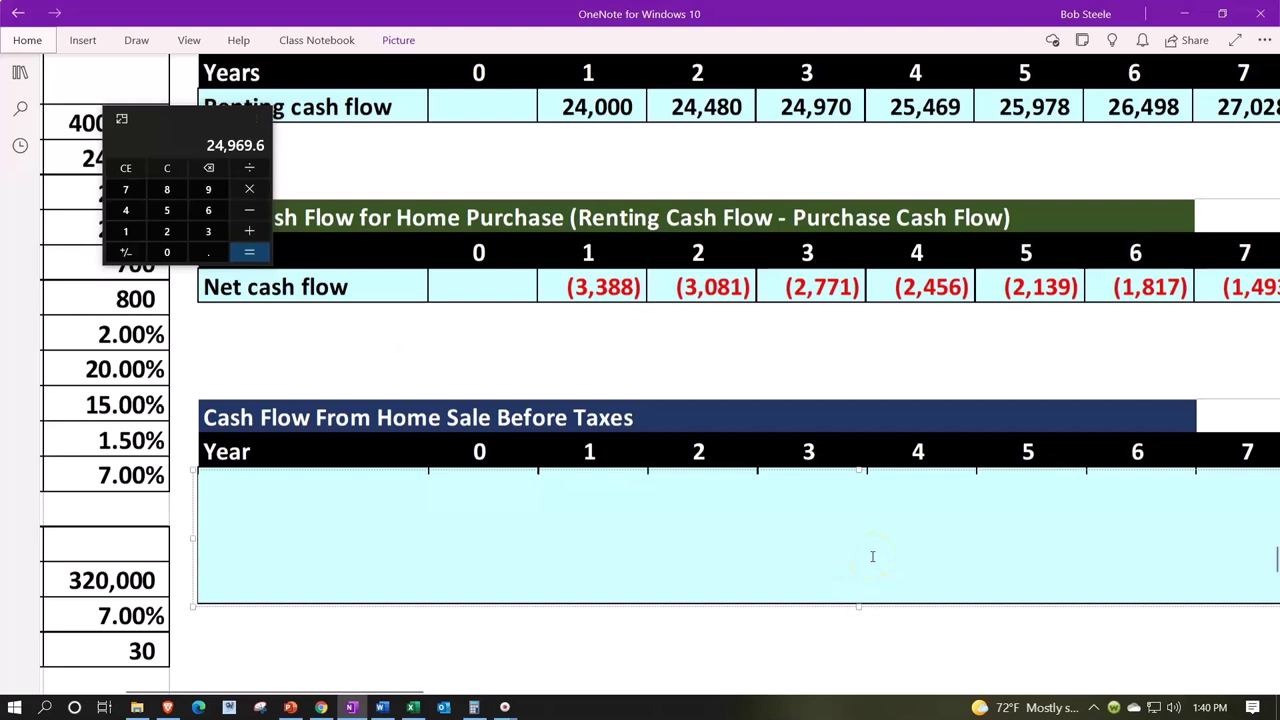
left_click_drag(866, 466, 870, 512)
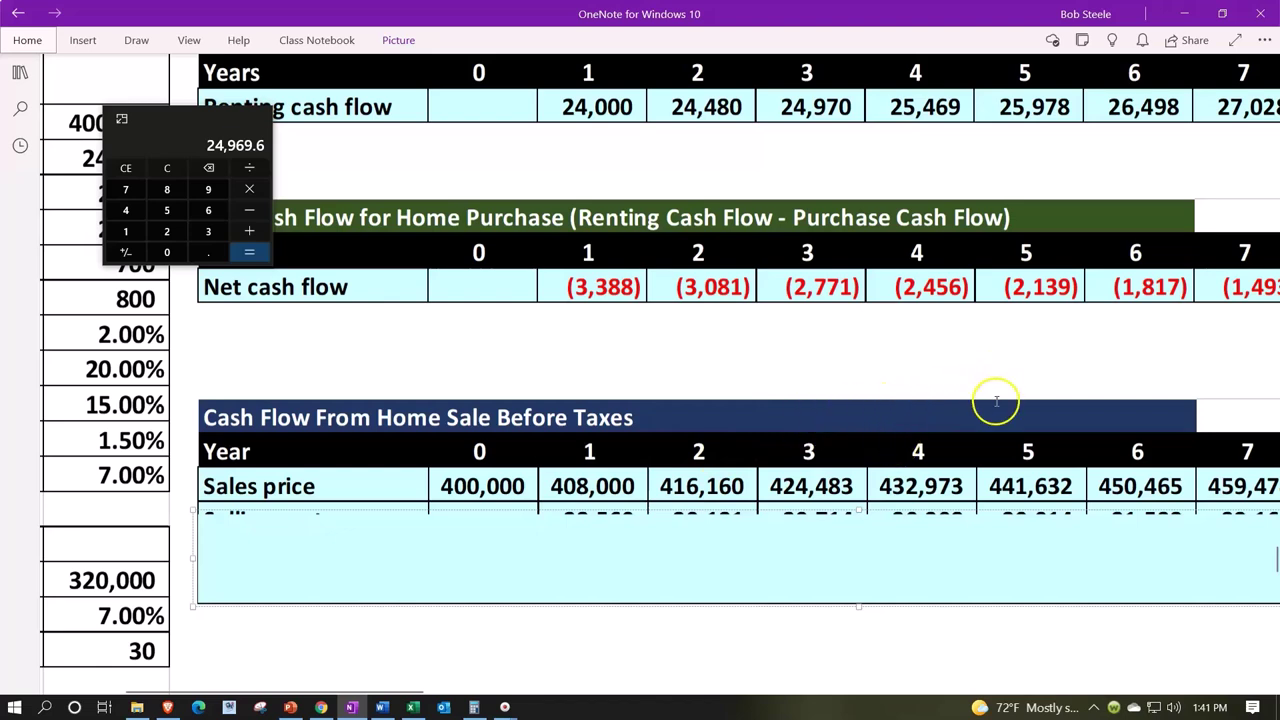
left_click_drag(858, 511, 858, 533)
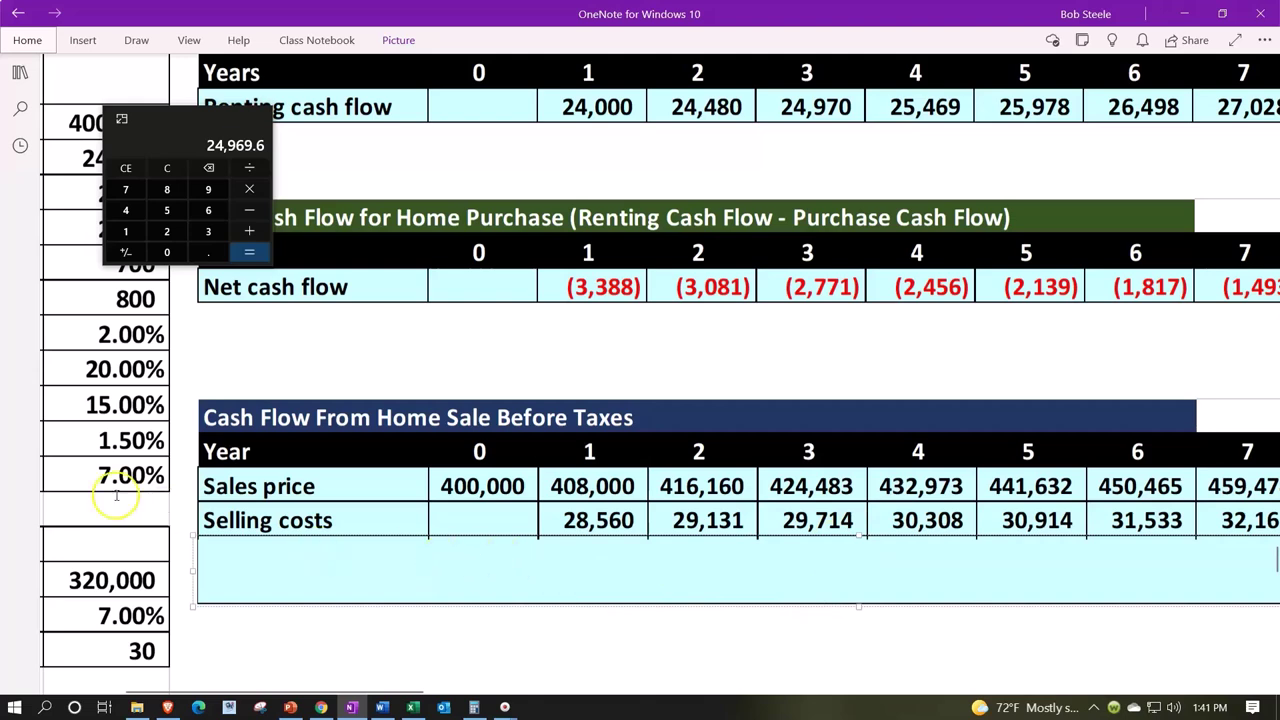
Step: Clear the calculator and multiply 408,000 by .07 to check the year 1 selling costs
left_click(168, 166)
type("4080000")
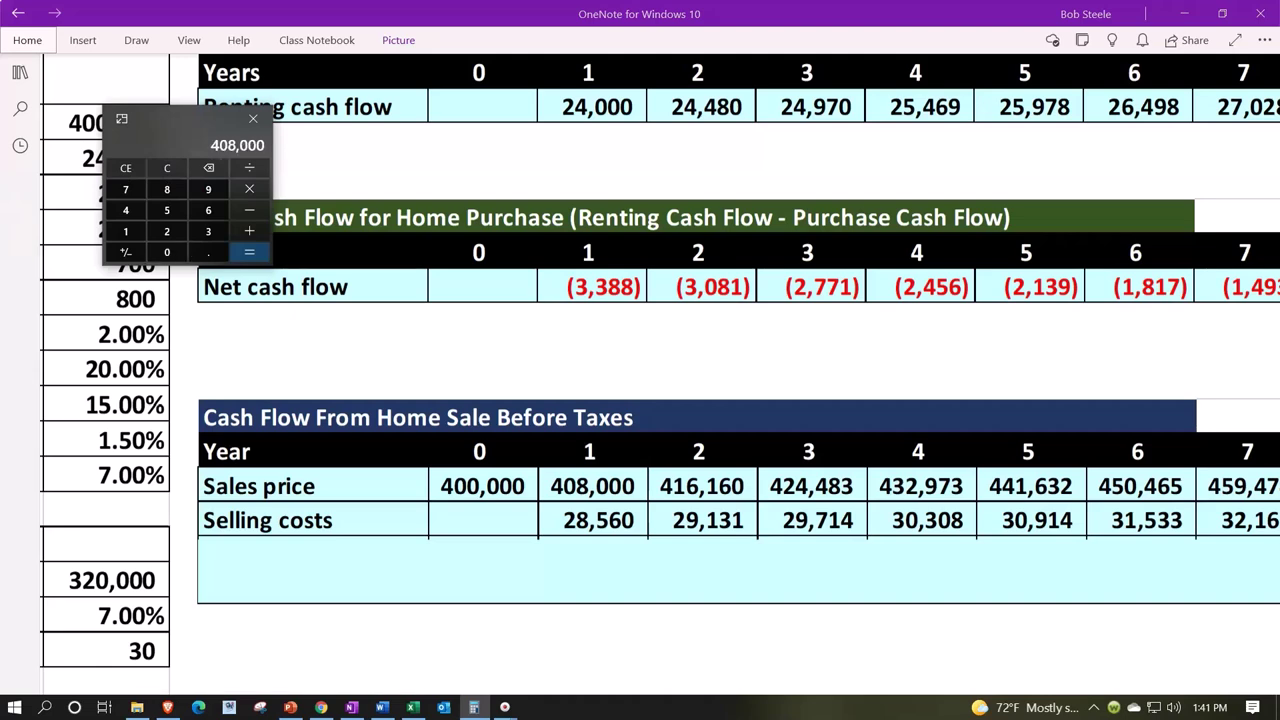
type("*.07")
key("Return")
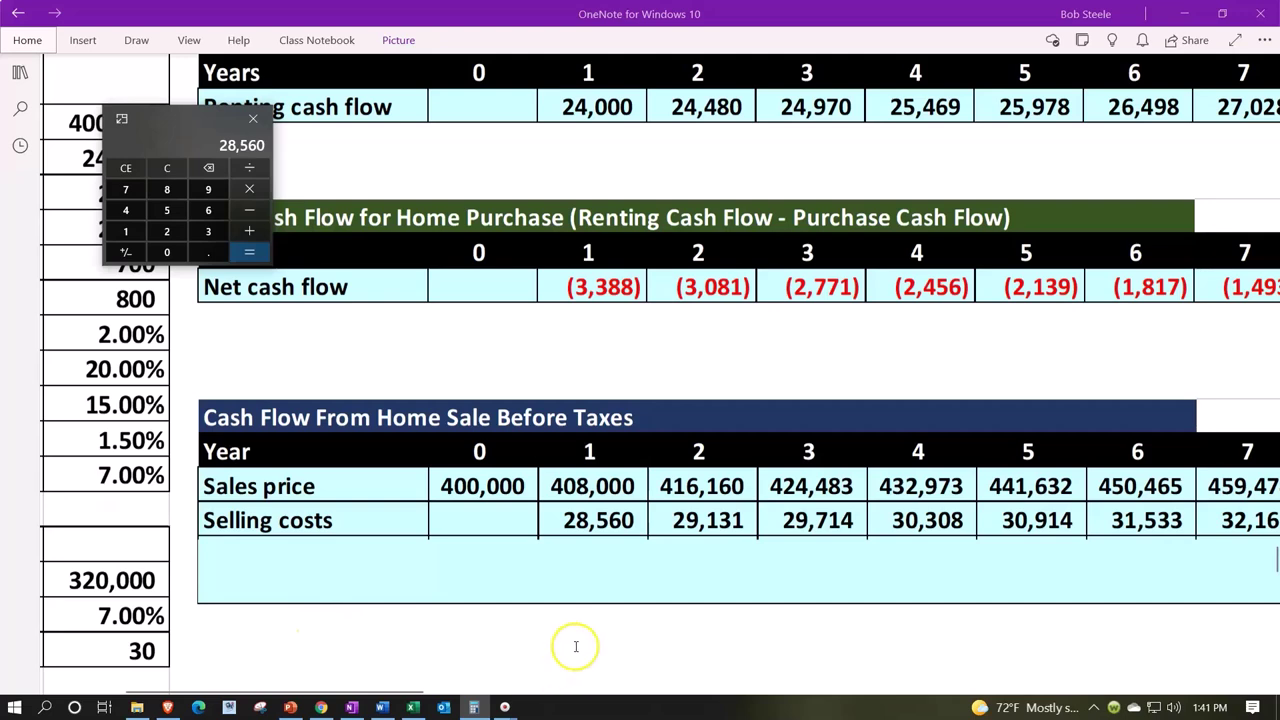
Step: Shrink the cover image on the Cash Flow From Home Sale Before Taxes table to reveal the Loan balance row
left_click(710, 582)
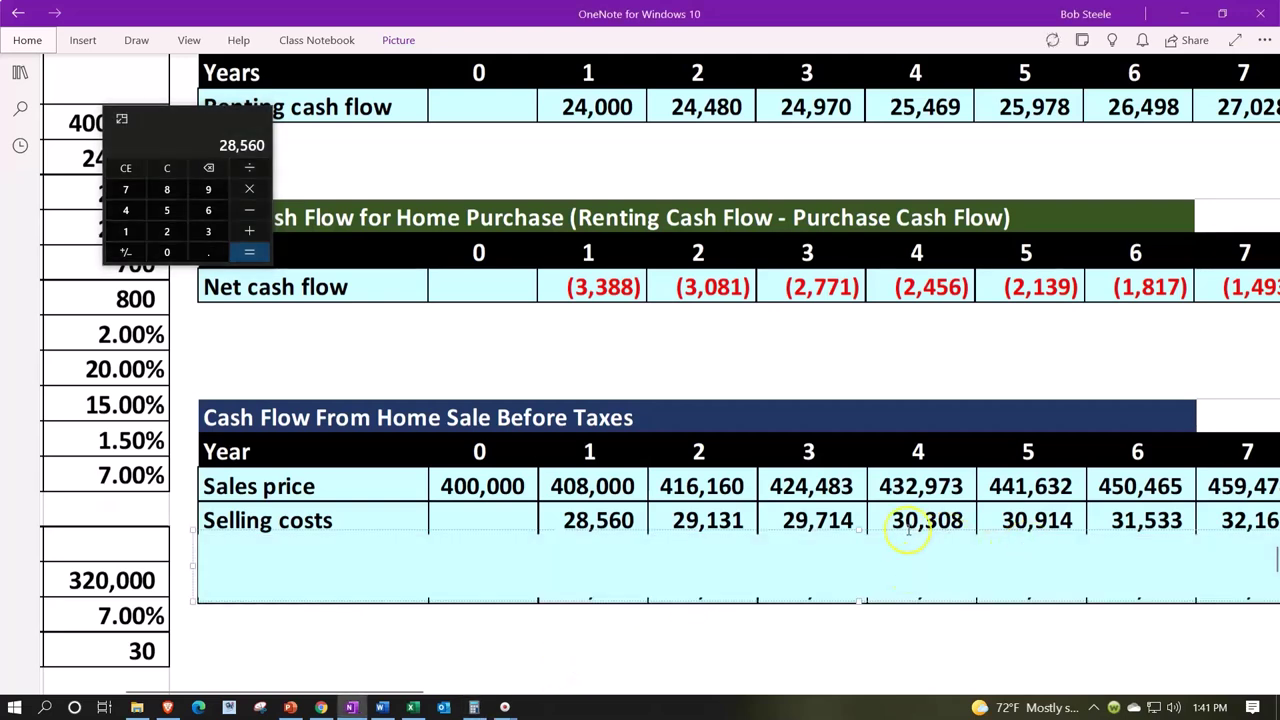
left_click(861, 562)
left_click(868, 586)
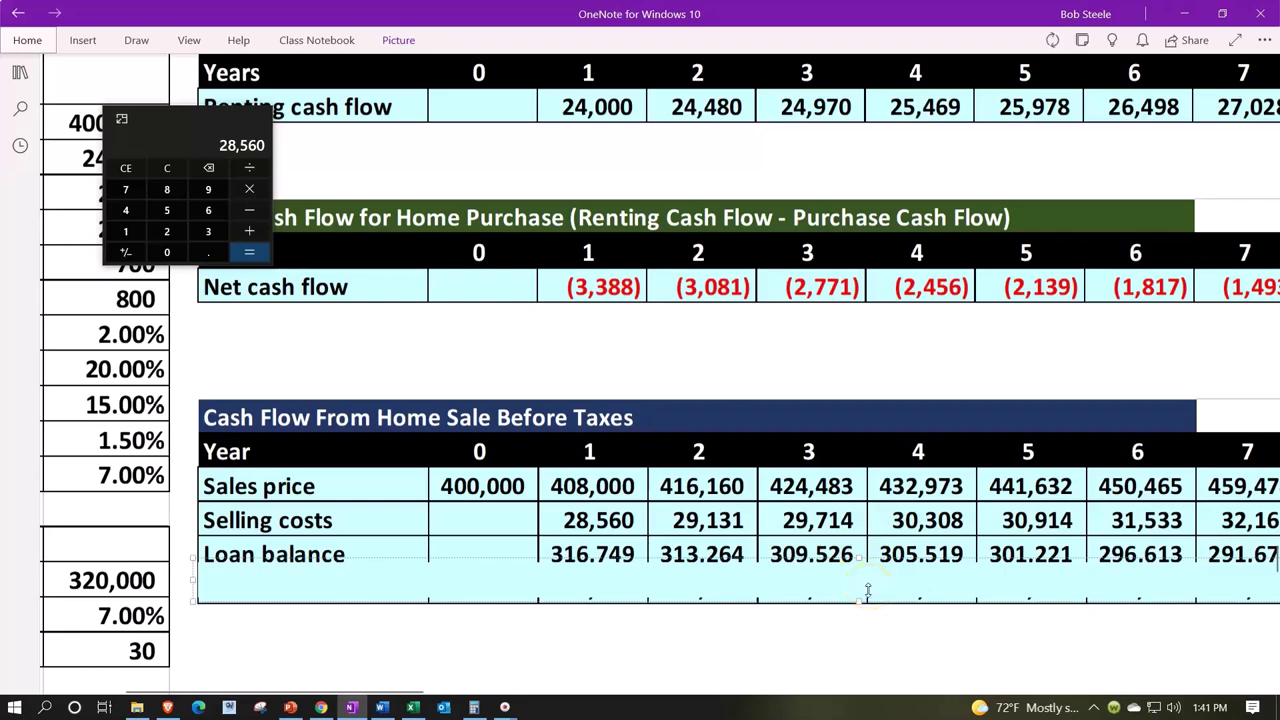
Step: Move the calculator off the loan schedule and review its Min of Loan Balance row through year 30 before returning to the first years
scroll(829, 593, "up", 5)
scroll(829, 597, "up", 15)
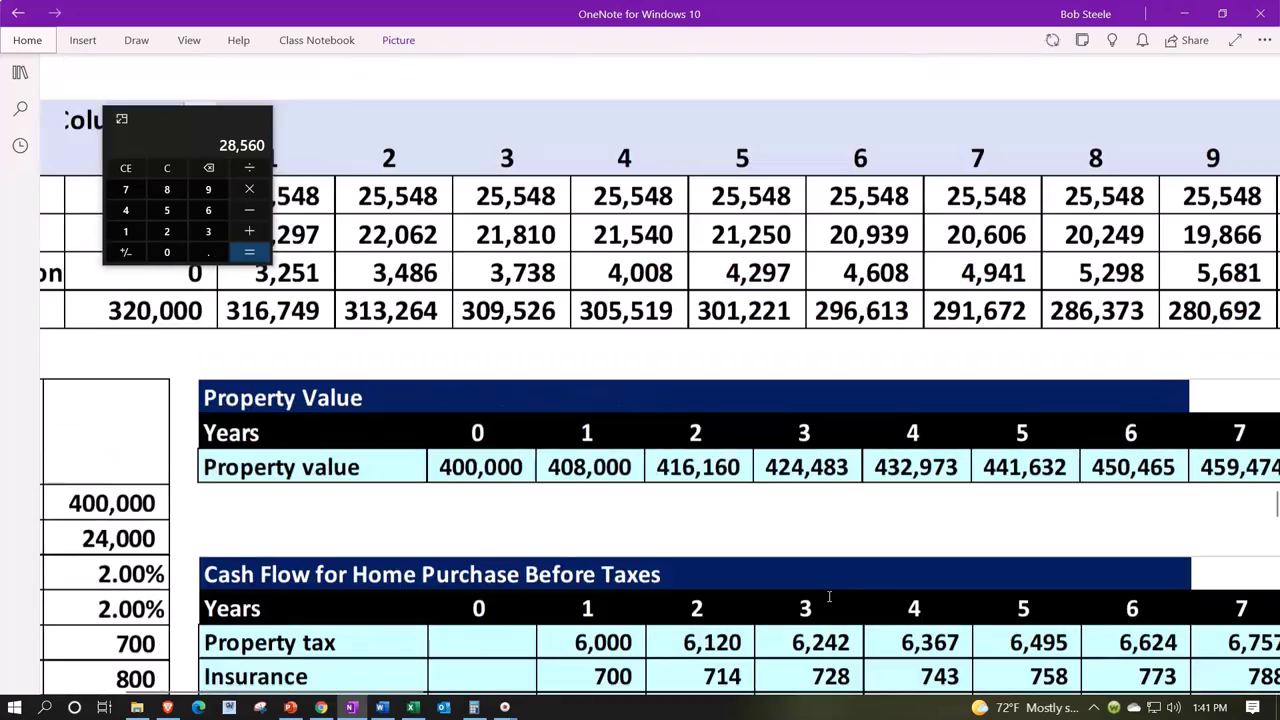
left_click(587, 438)
left_click_drag(181, 138, 179, 364)
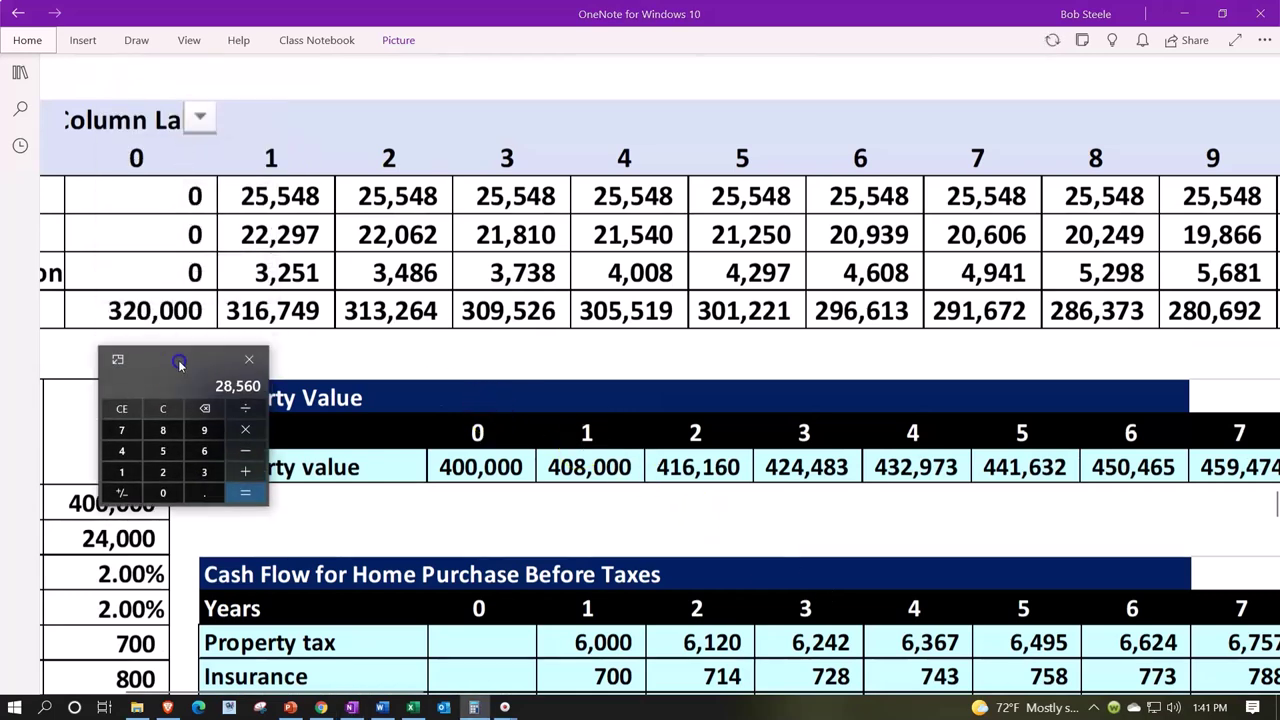
left_click(766, 686)
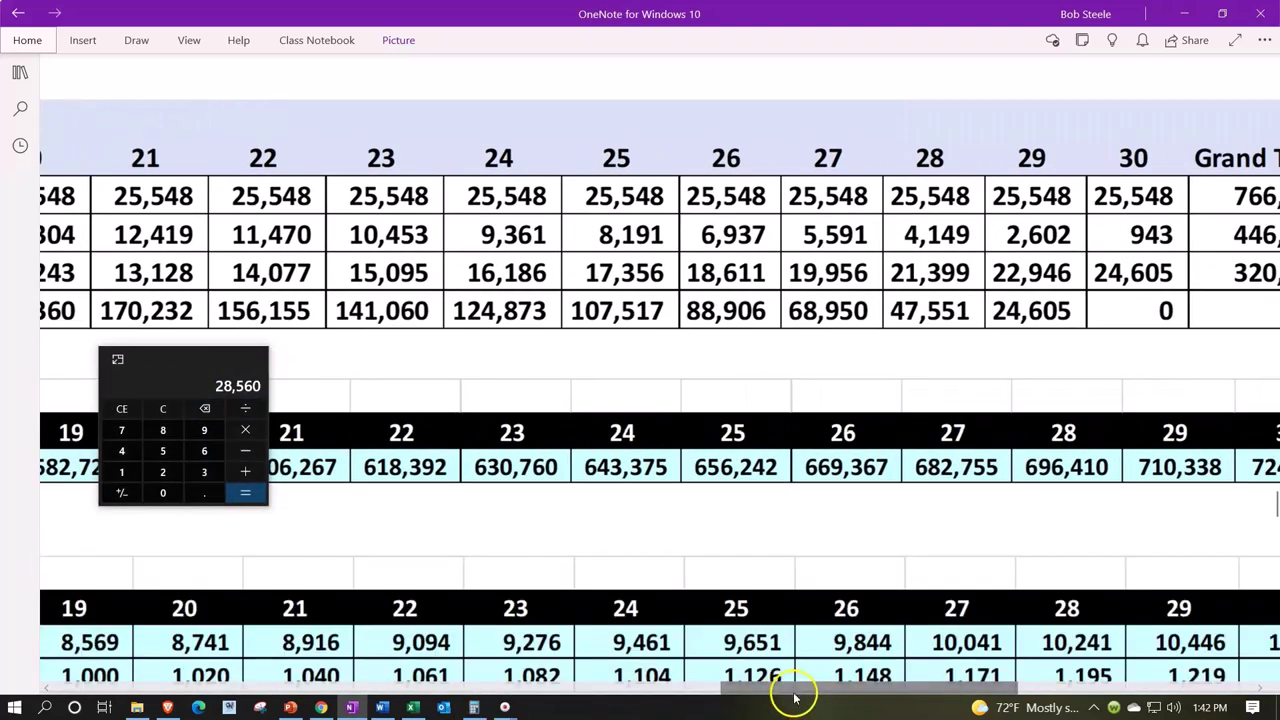
left_click_drag(791, 686, 80, 682)
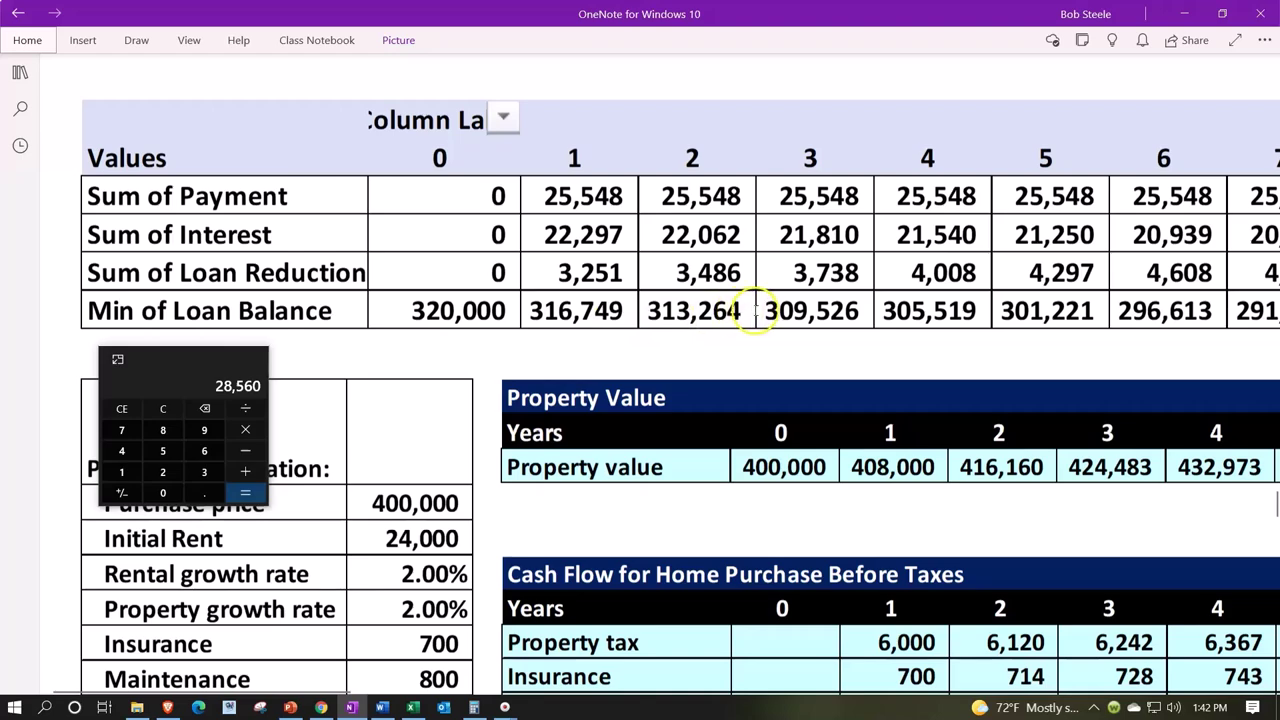
Step: Clear the rest of the cover from the Cash Flow From Home Sale Before Taxes table to reveal the Total cash flow row
scroll(758, 311, "down", 8)
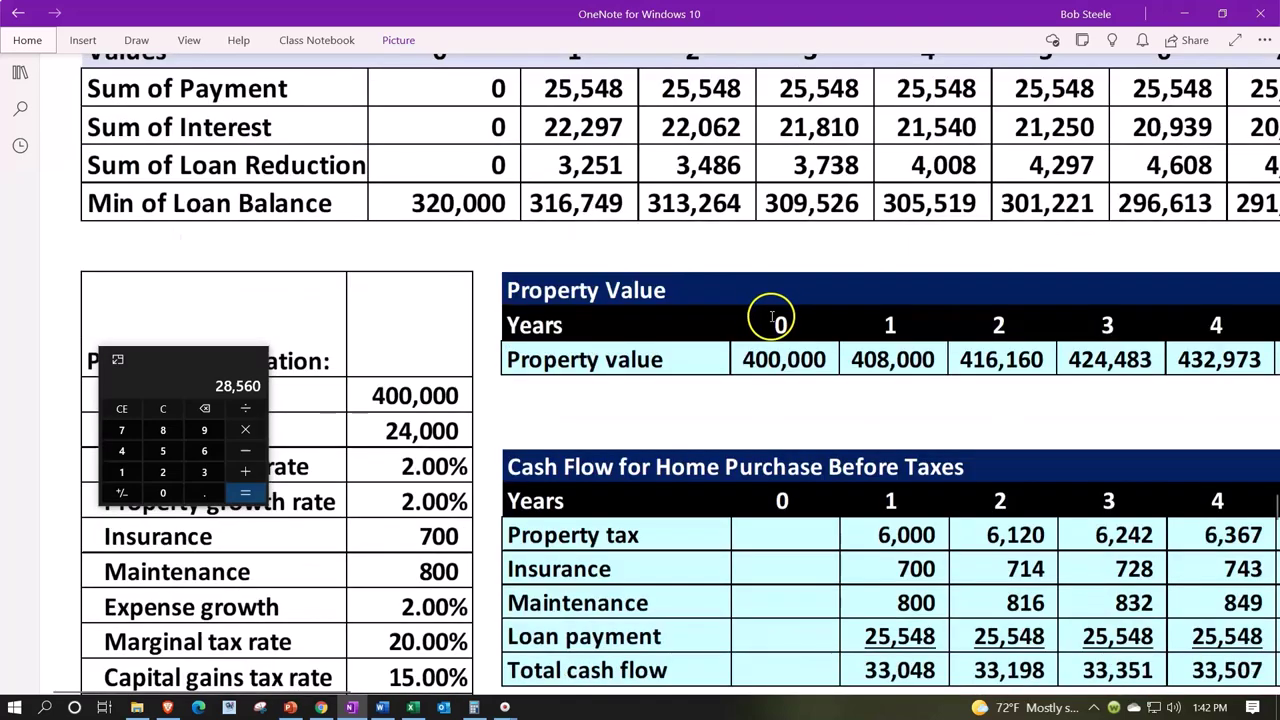
scroll(773, 316, "down", 7)
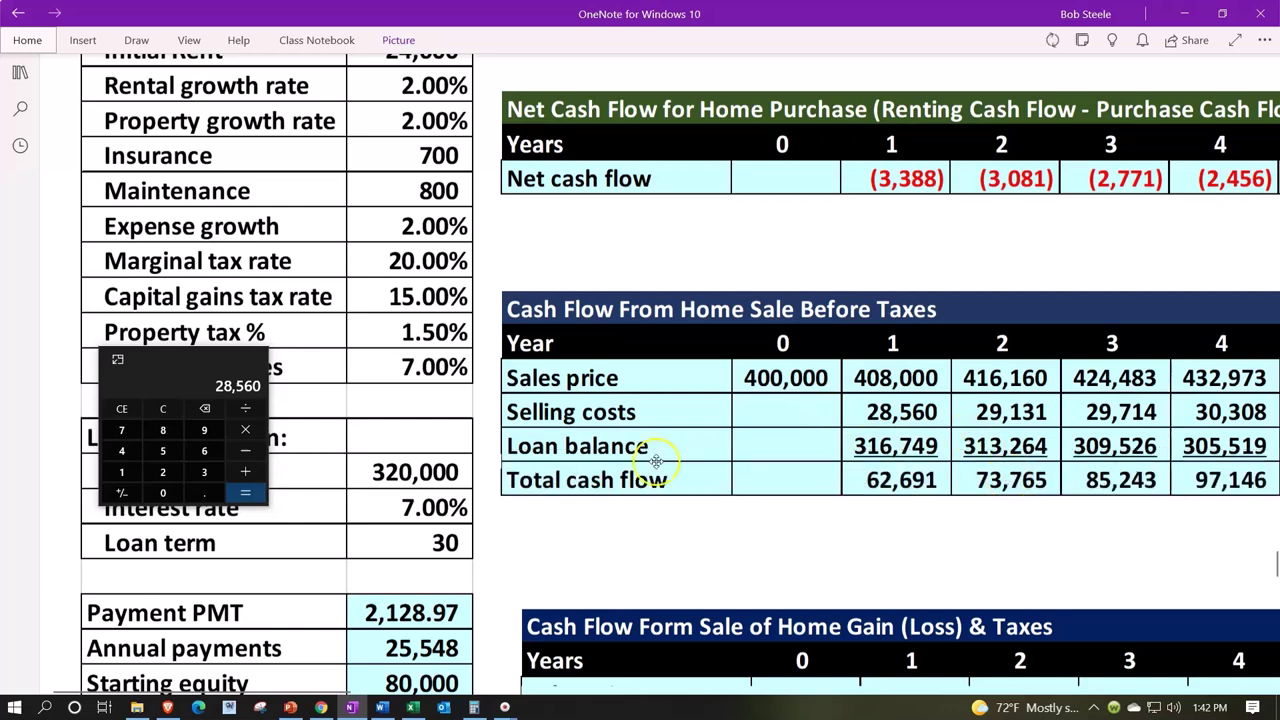
Step: Subtract 28,560 and 316,749 from 408,000 to check year 1's total cash flow, and review the home sale table through year 30
left_click_drag(186, 367, 334, 368)
left_click(310, 410)
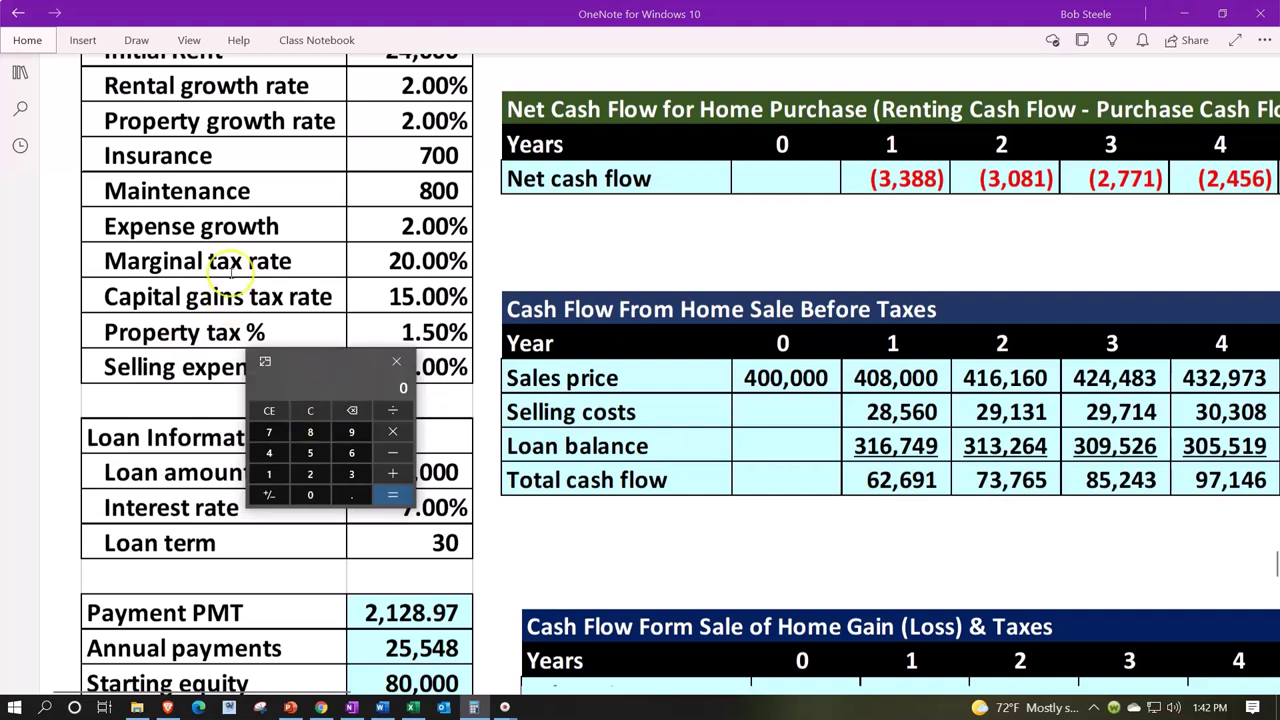
type("4080000")
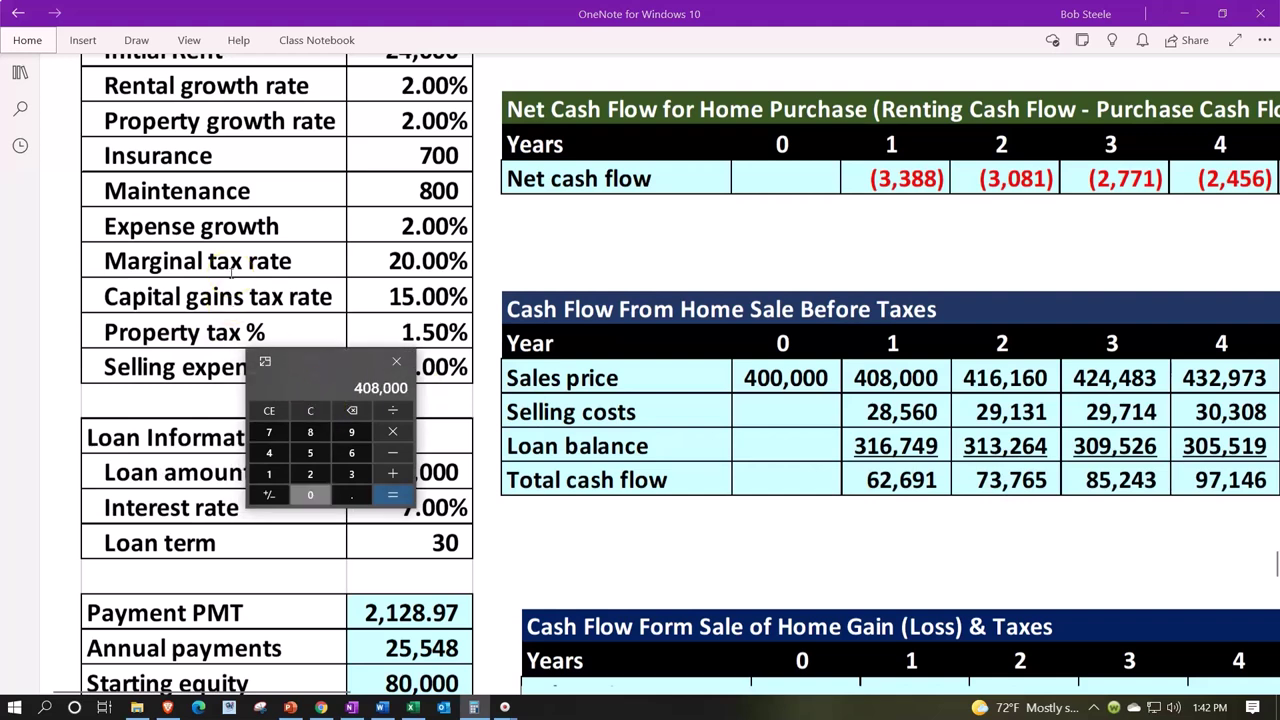
type("-28560")
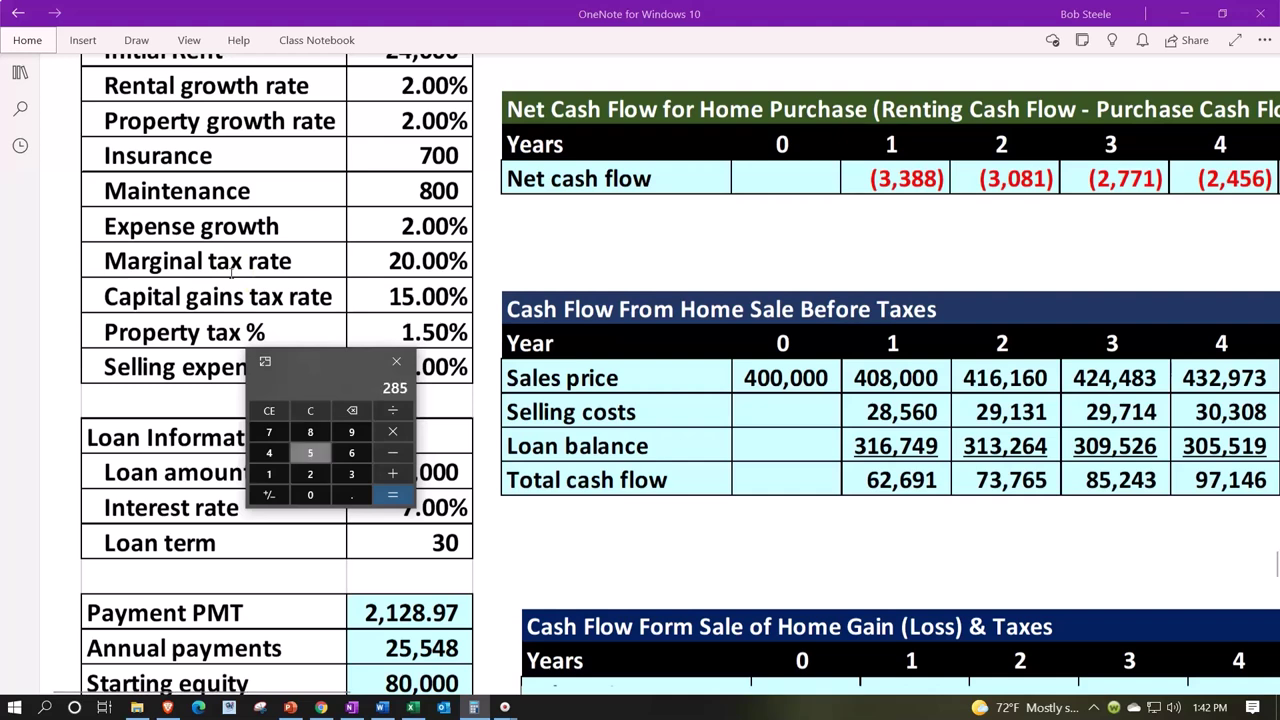
key("Return")
type("-316749")
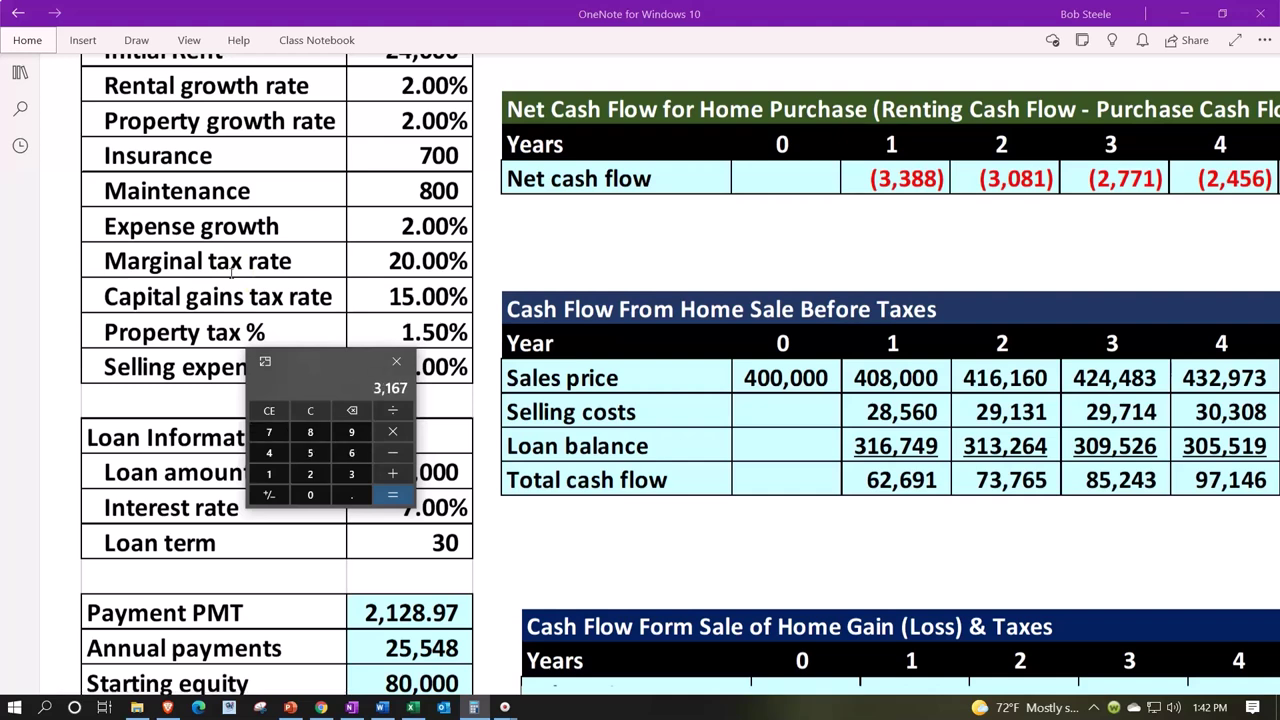
key("Return")
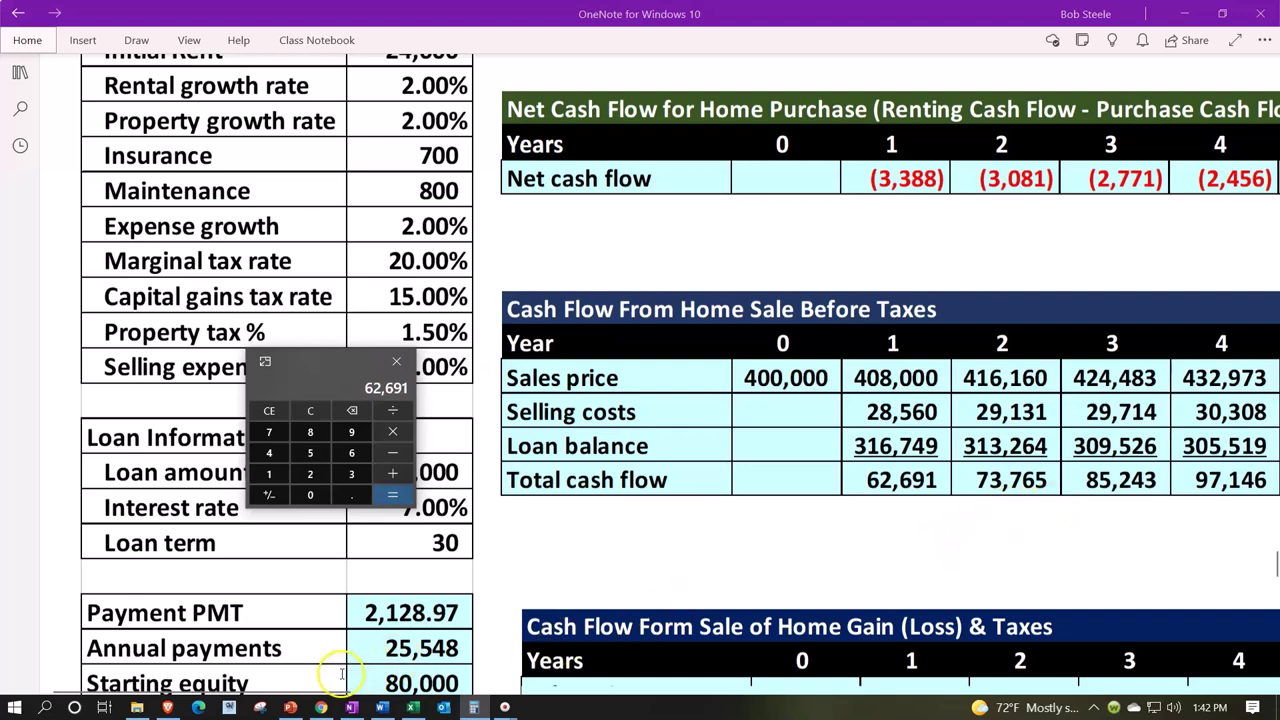
left_click_drag(328, 690, 1050, 708)
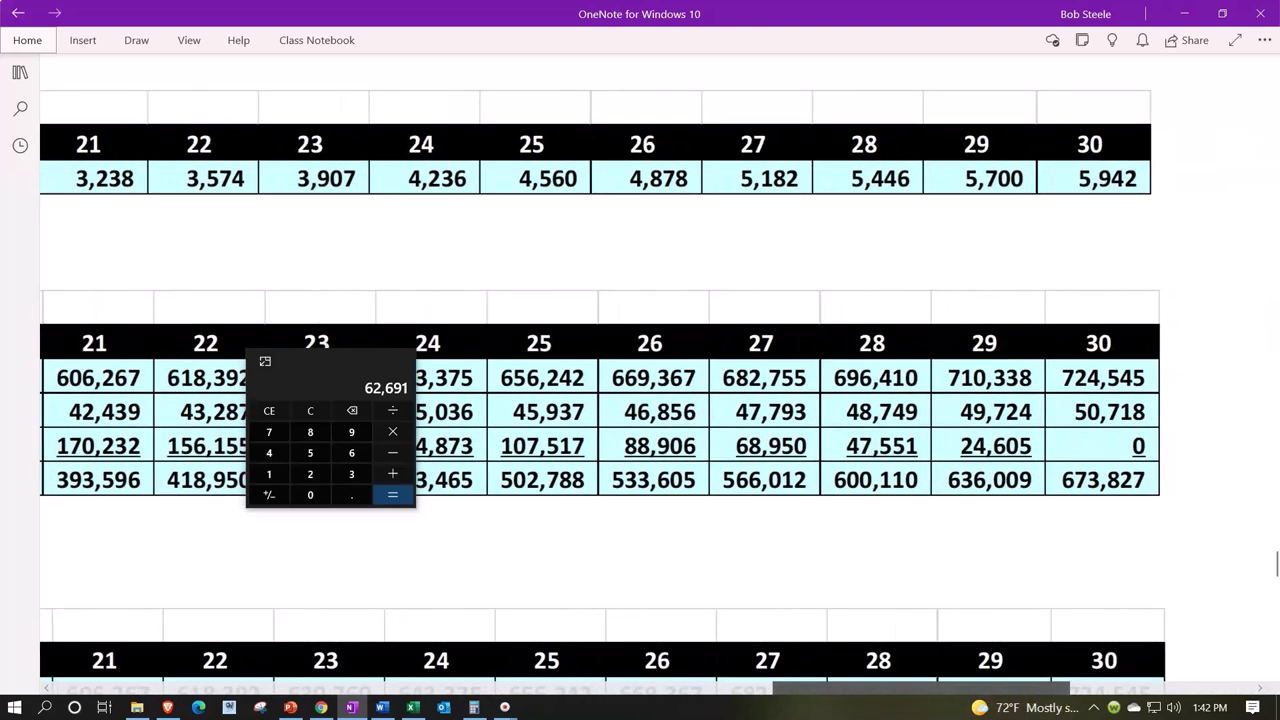
left_click_drag(1050, 706, 360, 688)
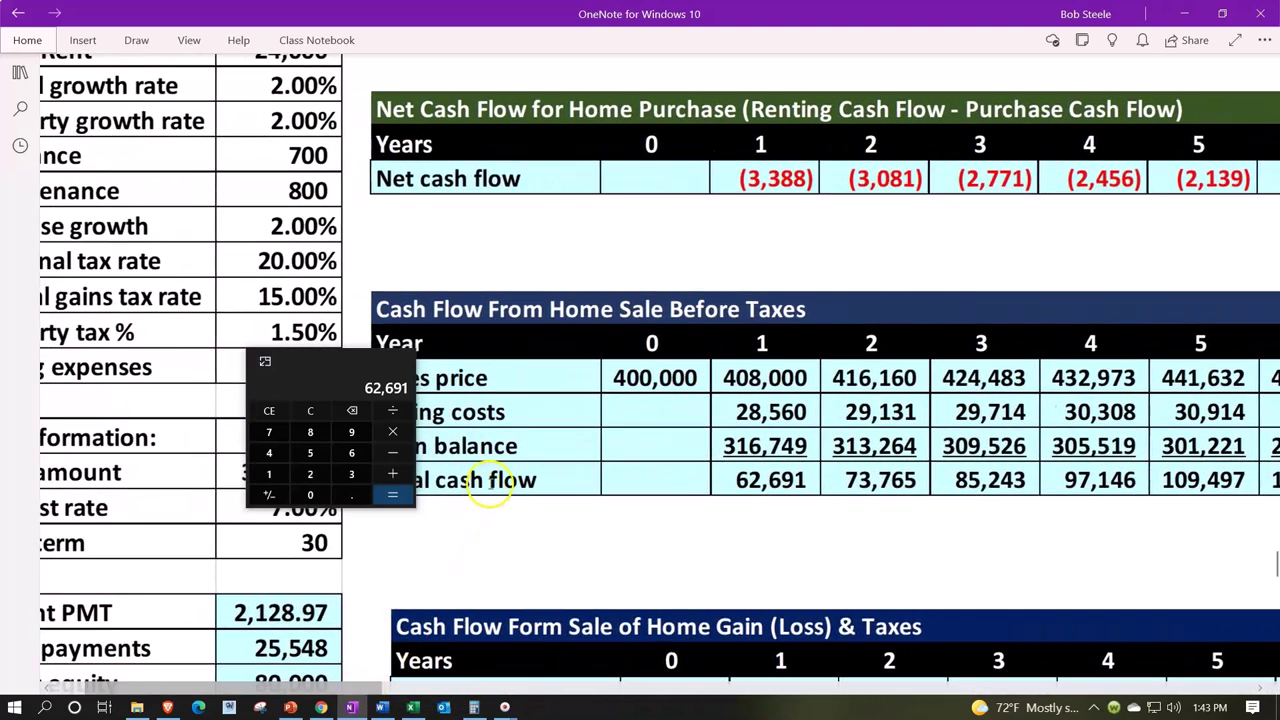
Step: Move the calculator aside and shrink the Cash Flow Form Sale of Home Gain (Loss) & Taxes cover image to reveal Sales price and Selling costs
scroll(491, 488, "down", 5)
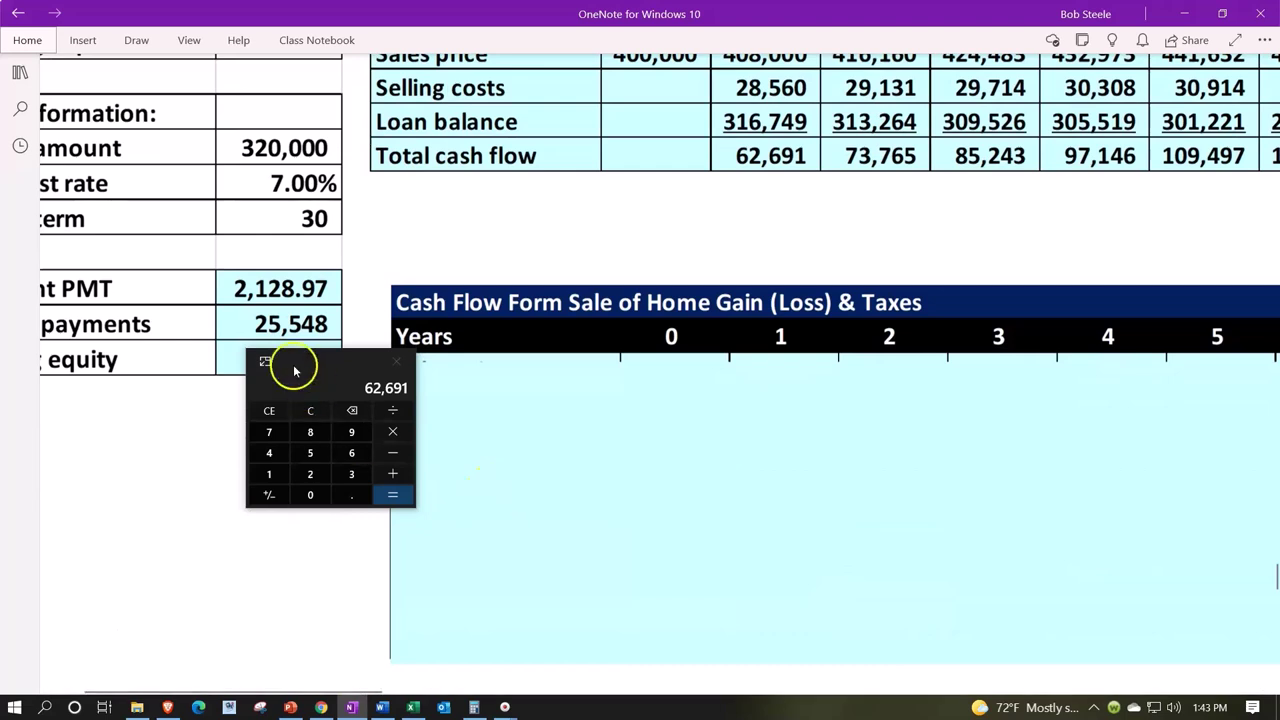
left_click_drag(306, 366, 214, 396)
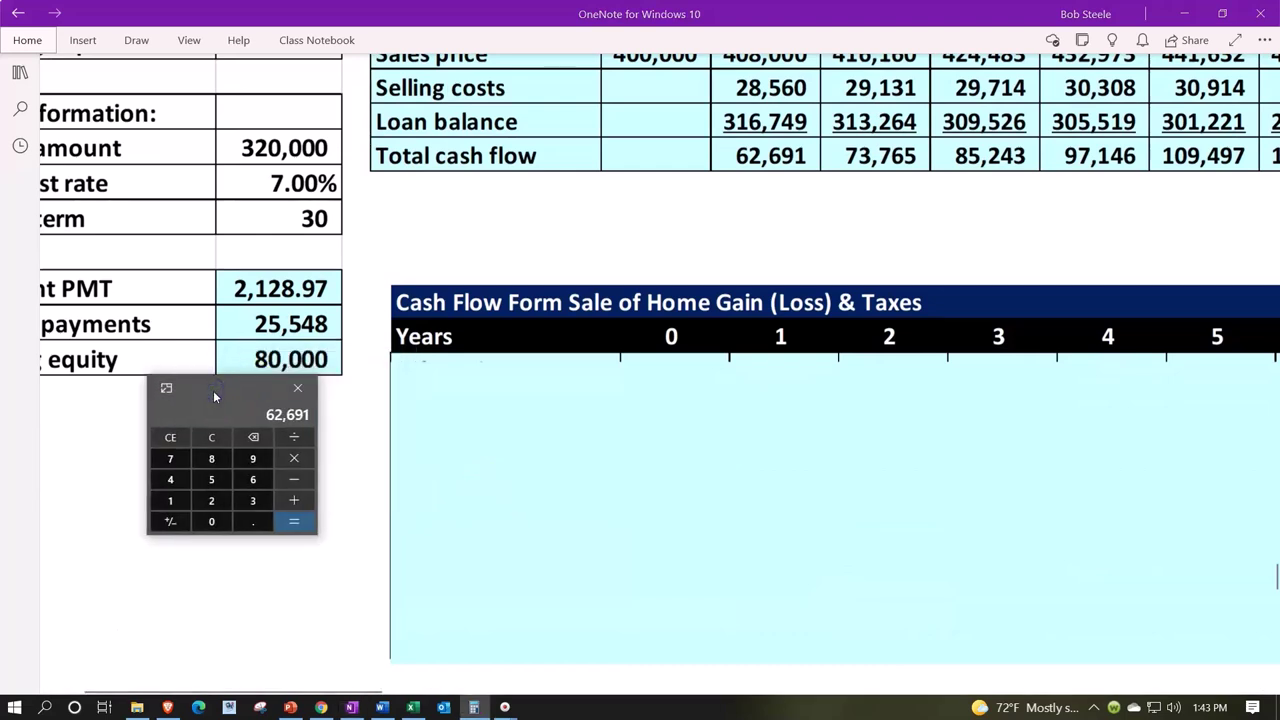
left_click(813, 399)
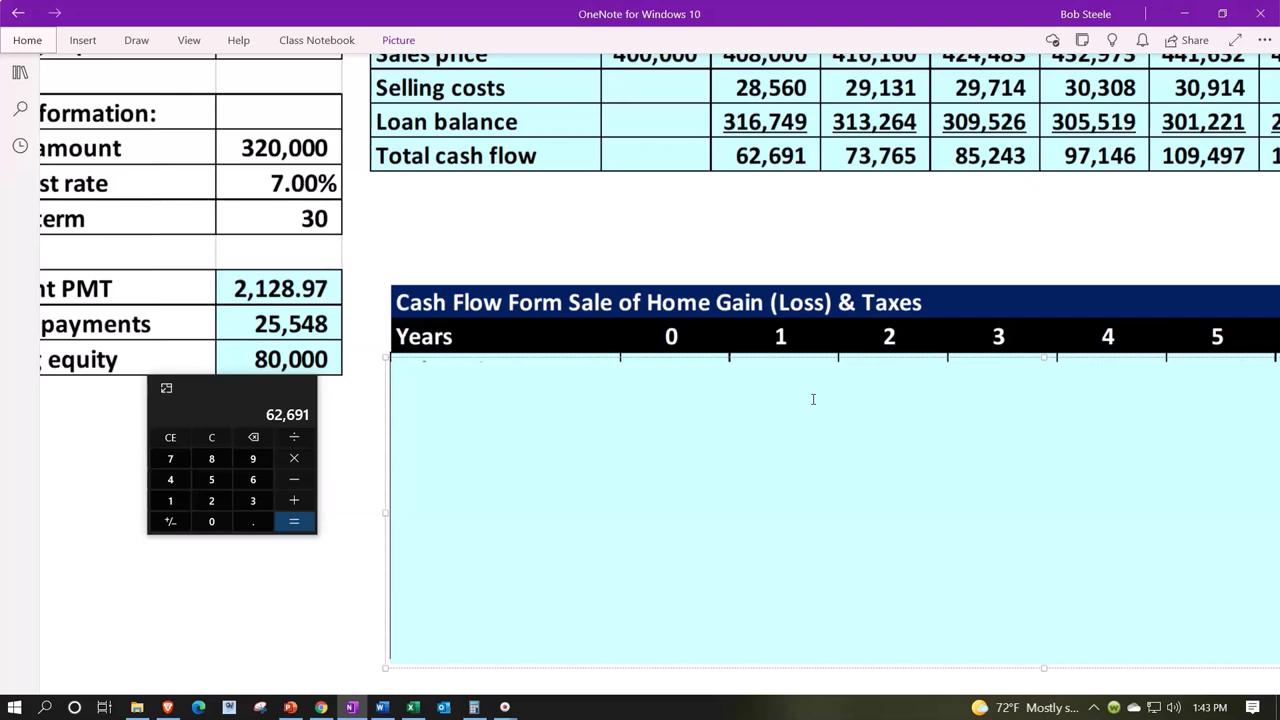
left_click_drag(1044, 358, 1057, 385)
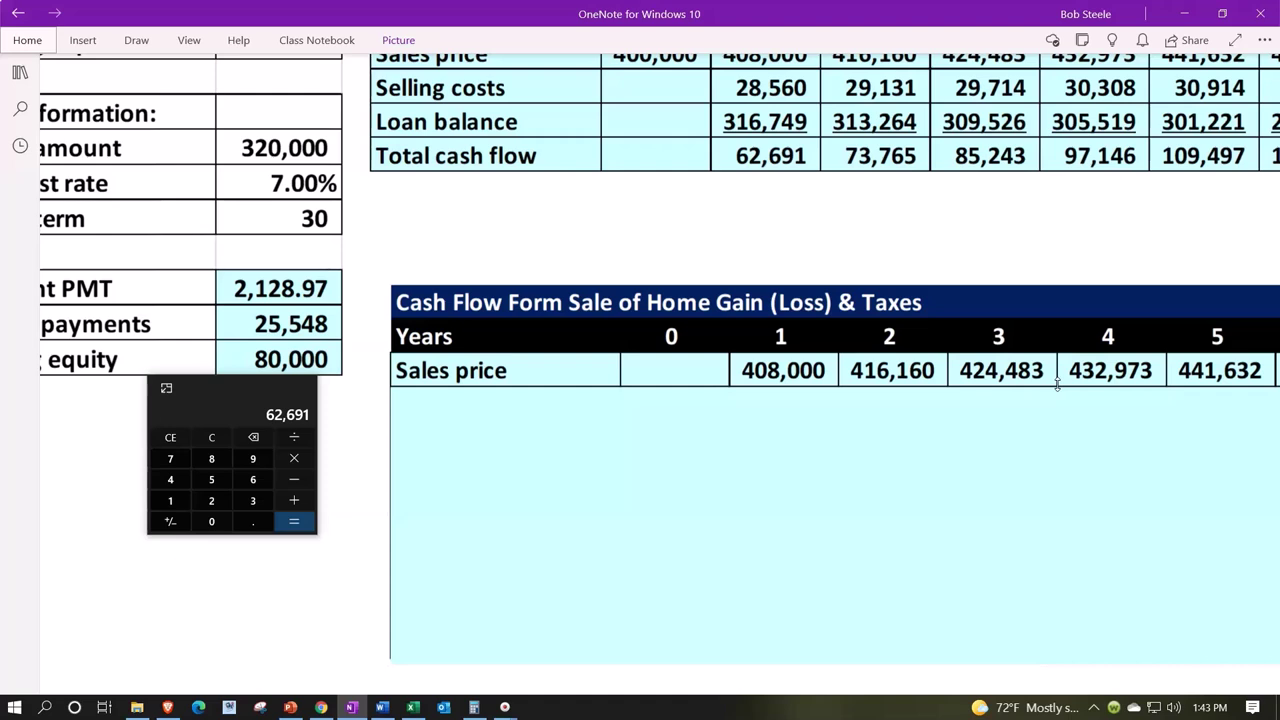
key("ctrl+v")
left_click(1063, 417)
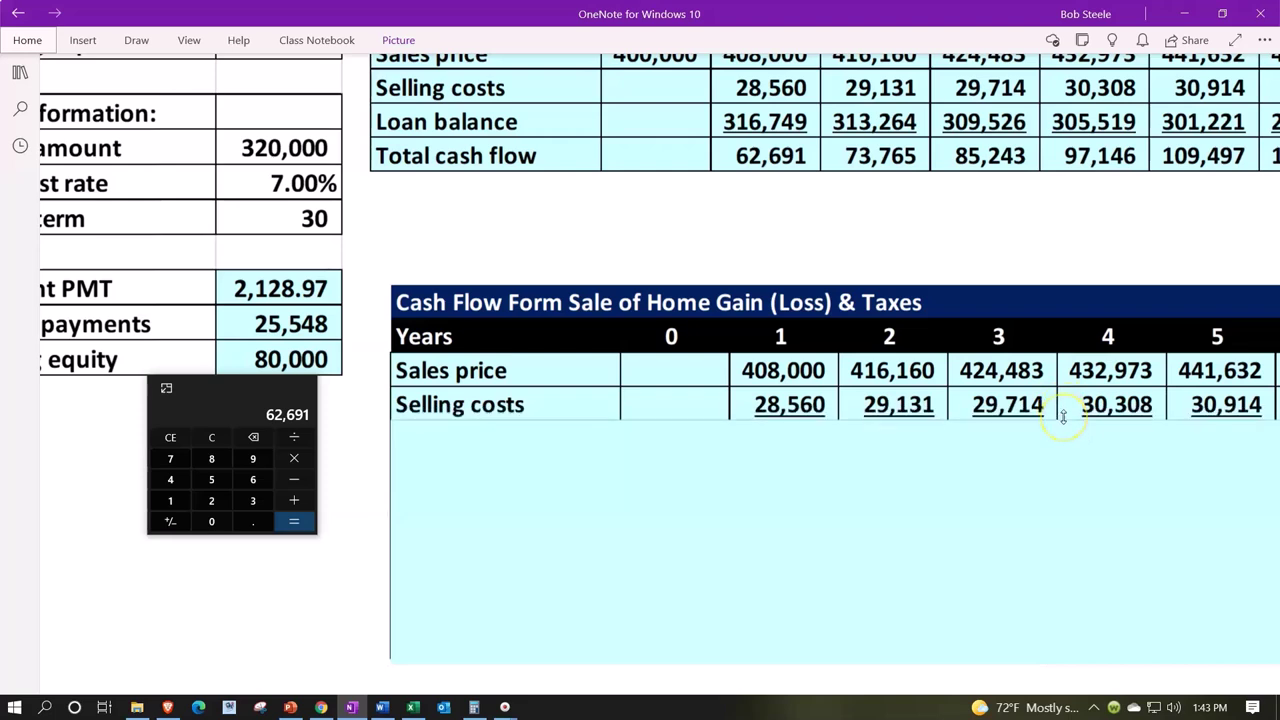
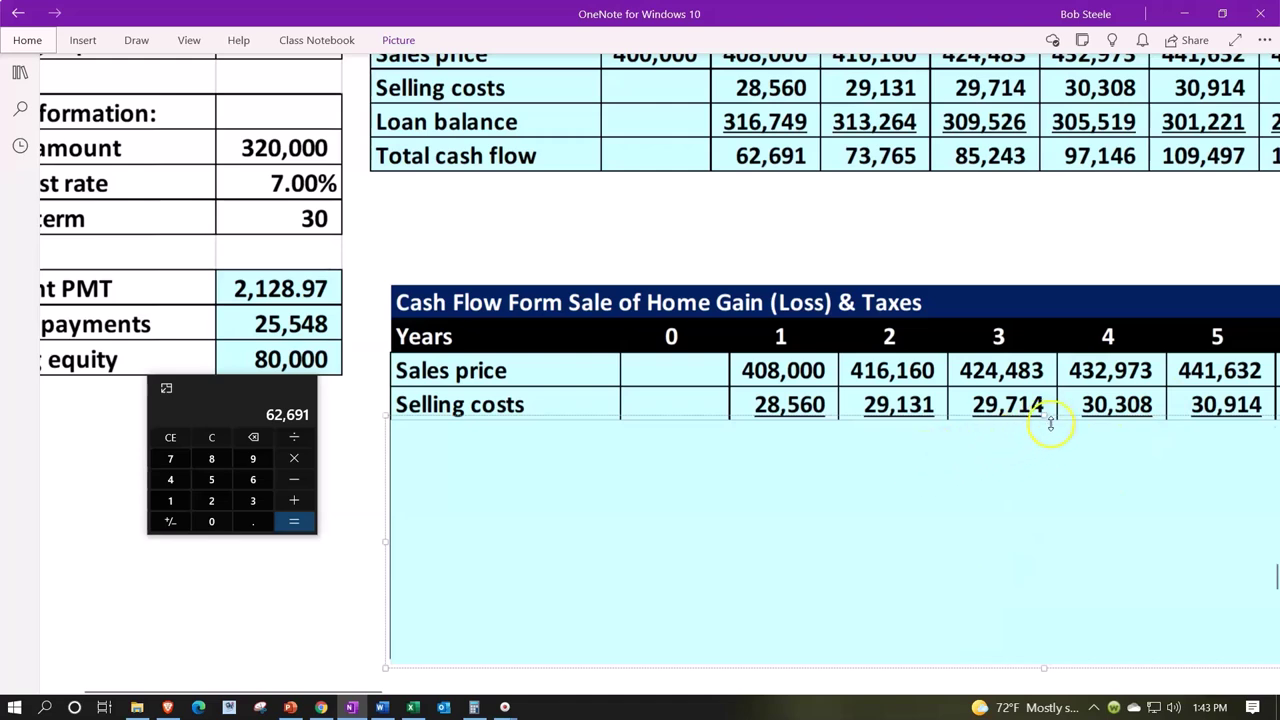
Step: Shrink the gain and taxes table's cover image further to reveal the Net sales and Cost or basis rows
left_click_drag(1050, 420, 1052, 458)
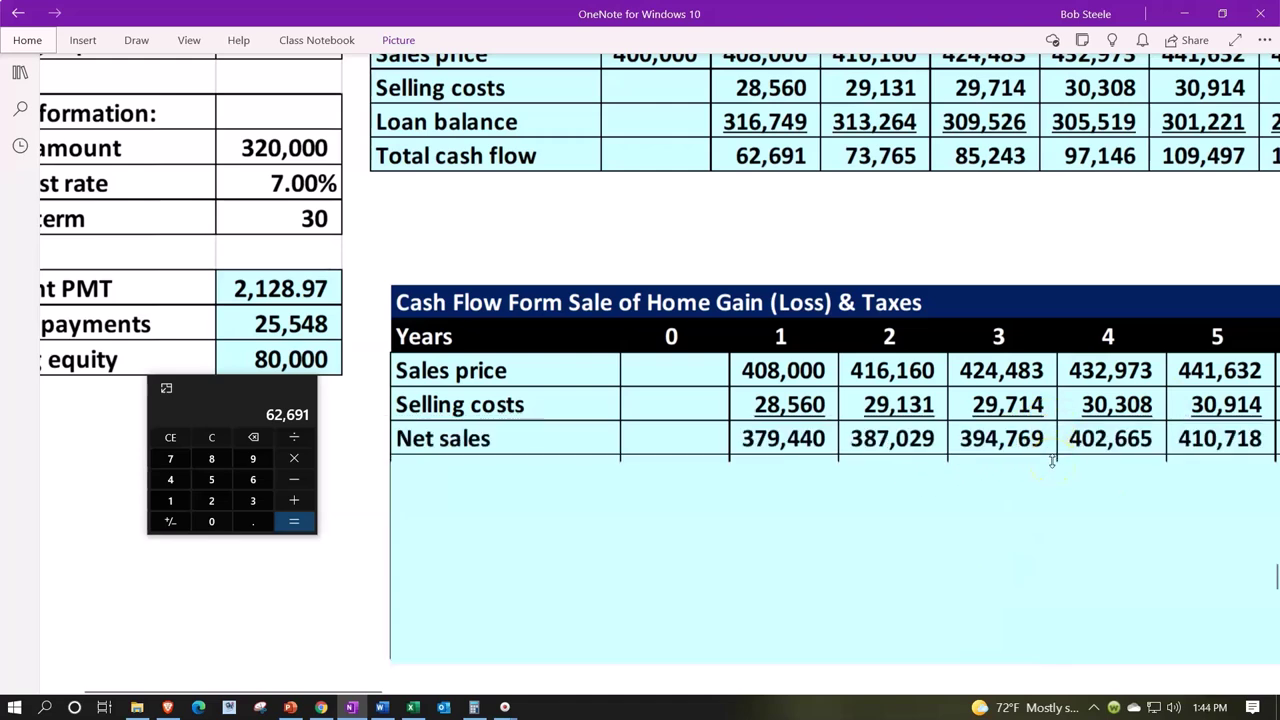
scroll(1030, 280, "up", 2)
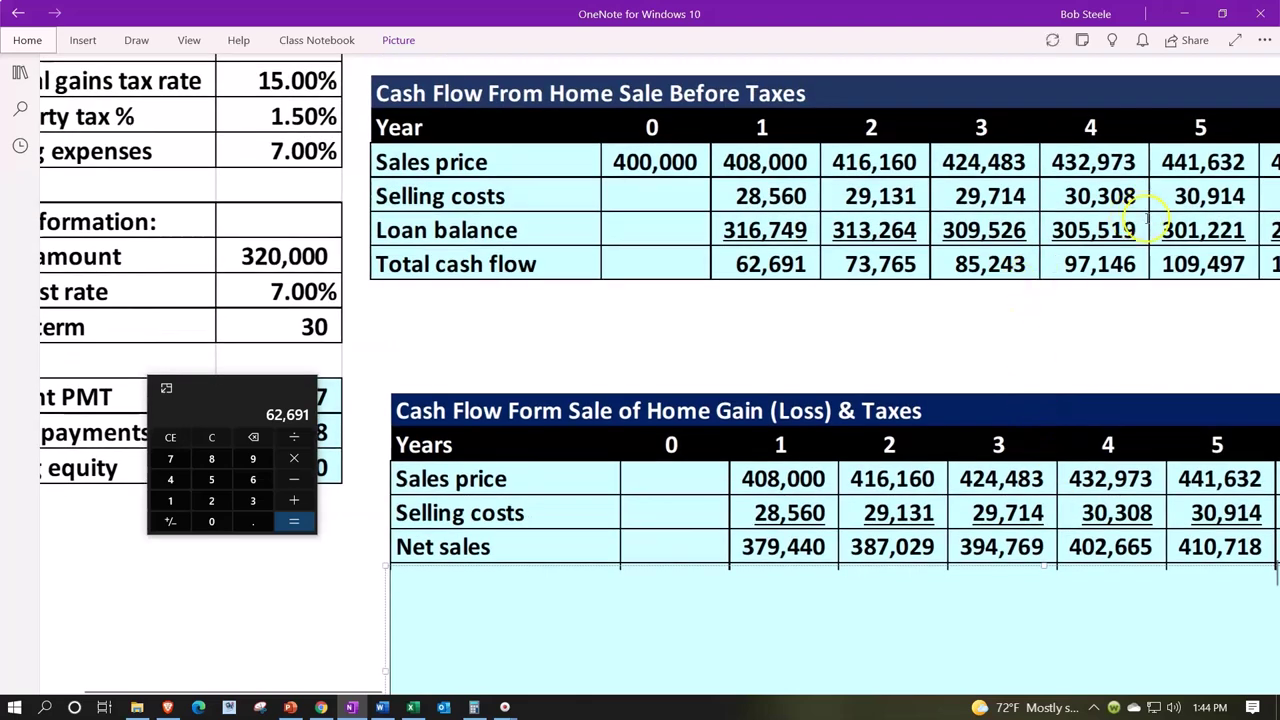
scroll(1145, 212, "down", 2)
mouse_move(1040, 456)
left_mouse_down()
mouse_move(1040, 487)
mouse_move(1042, 458)
left_mouse_up()
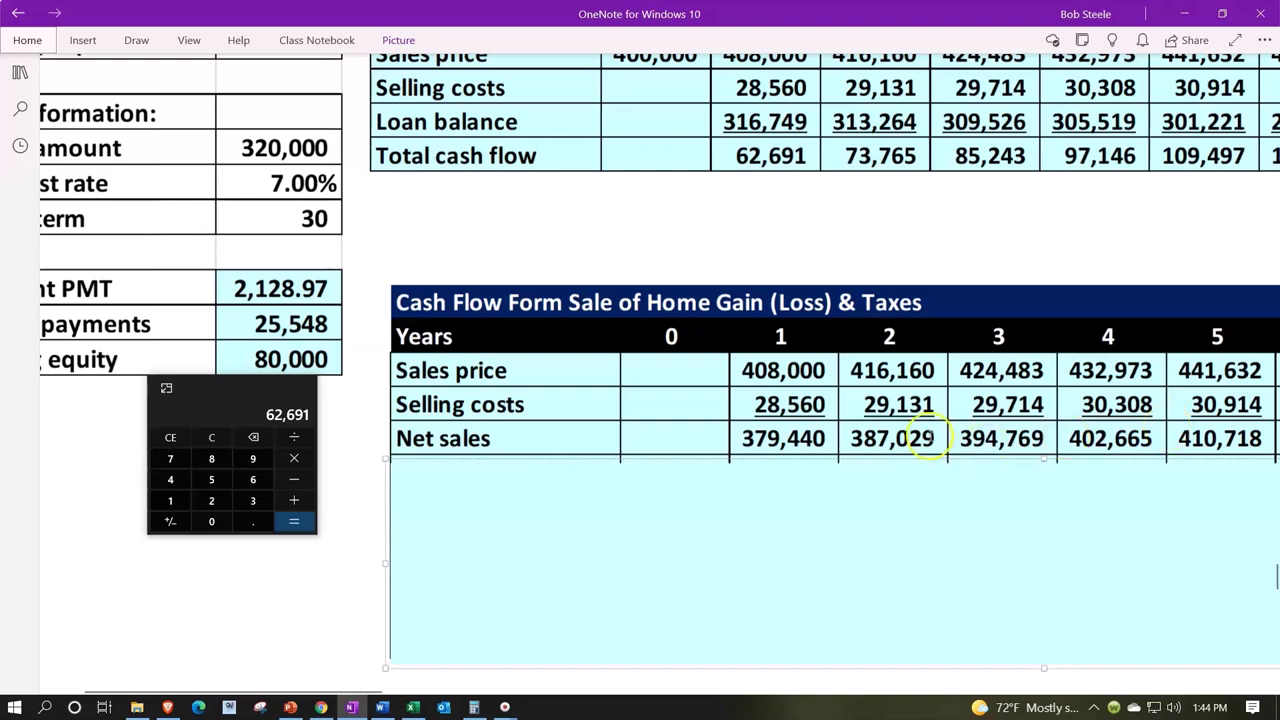
left_click_drag(1050, 478, 1052, 490)
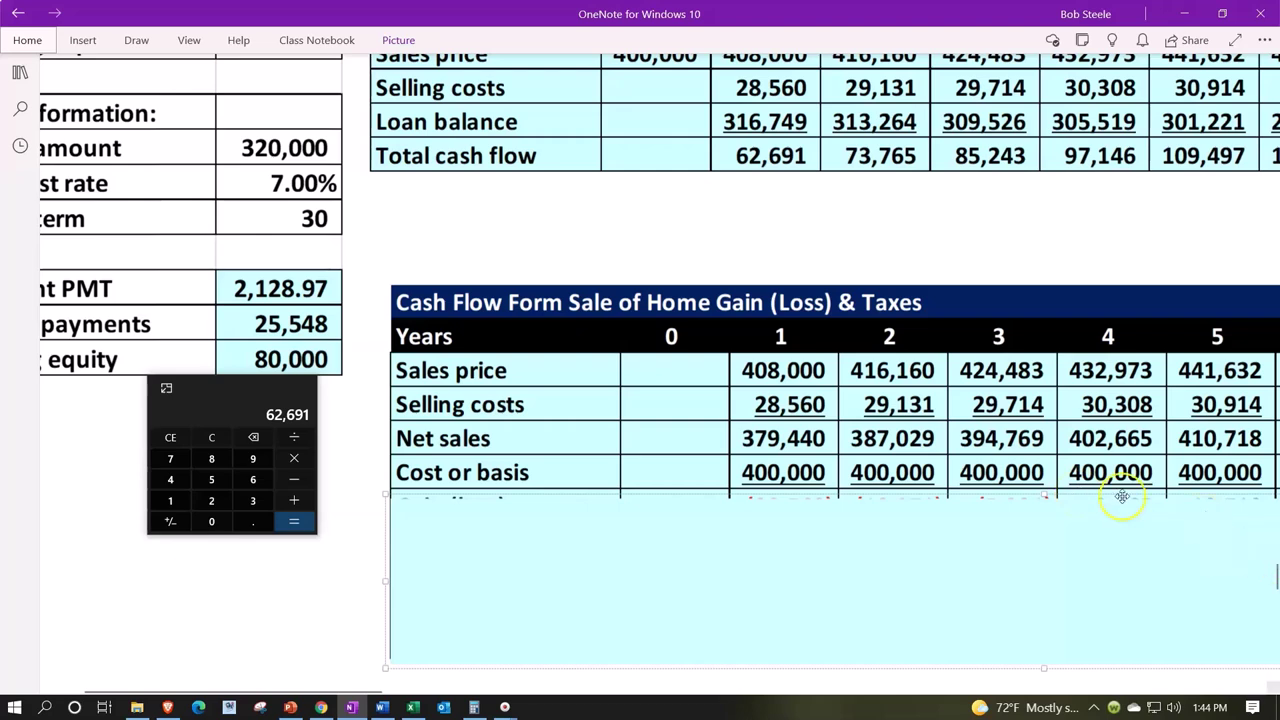
Step: Uncover the remaining gain and taxes rows, from Gain (loss) and Exclusion S through Tax on sales
left_click_drag(1045, 493, 1045, 525)
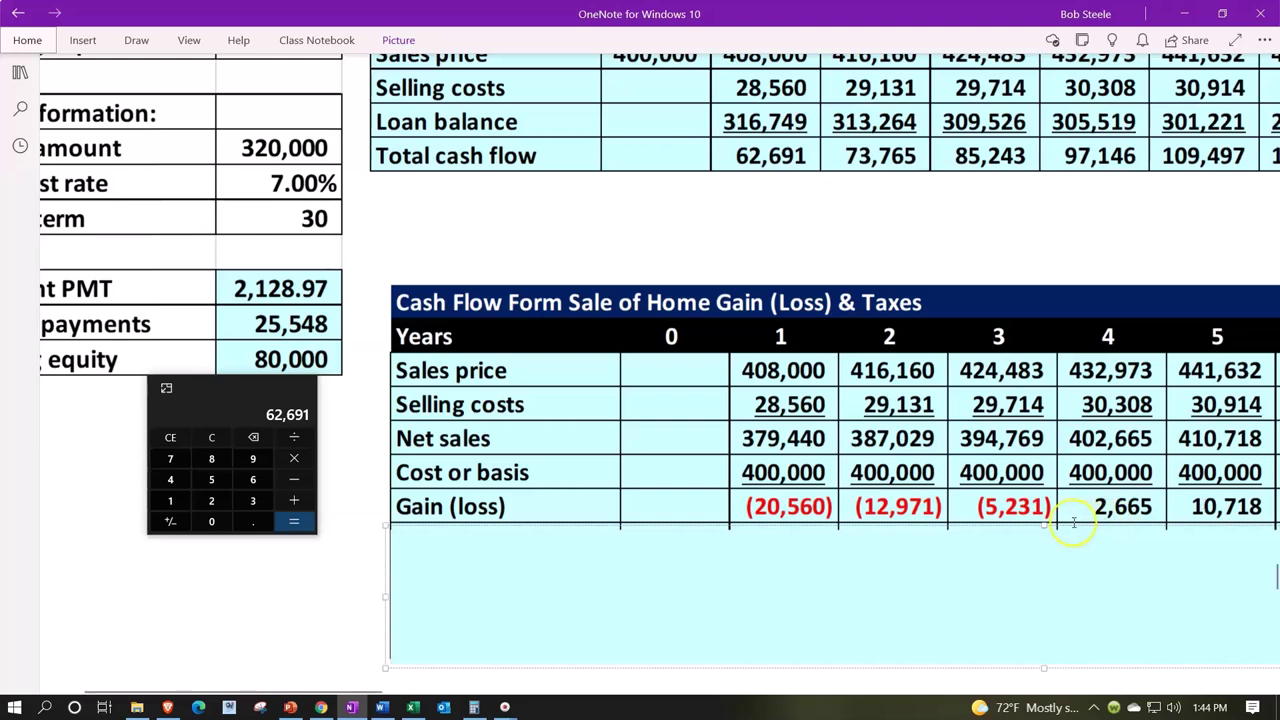
left_click_drag(1043, 527, 1051, 561)
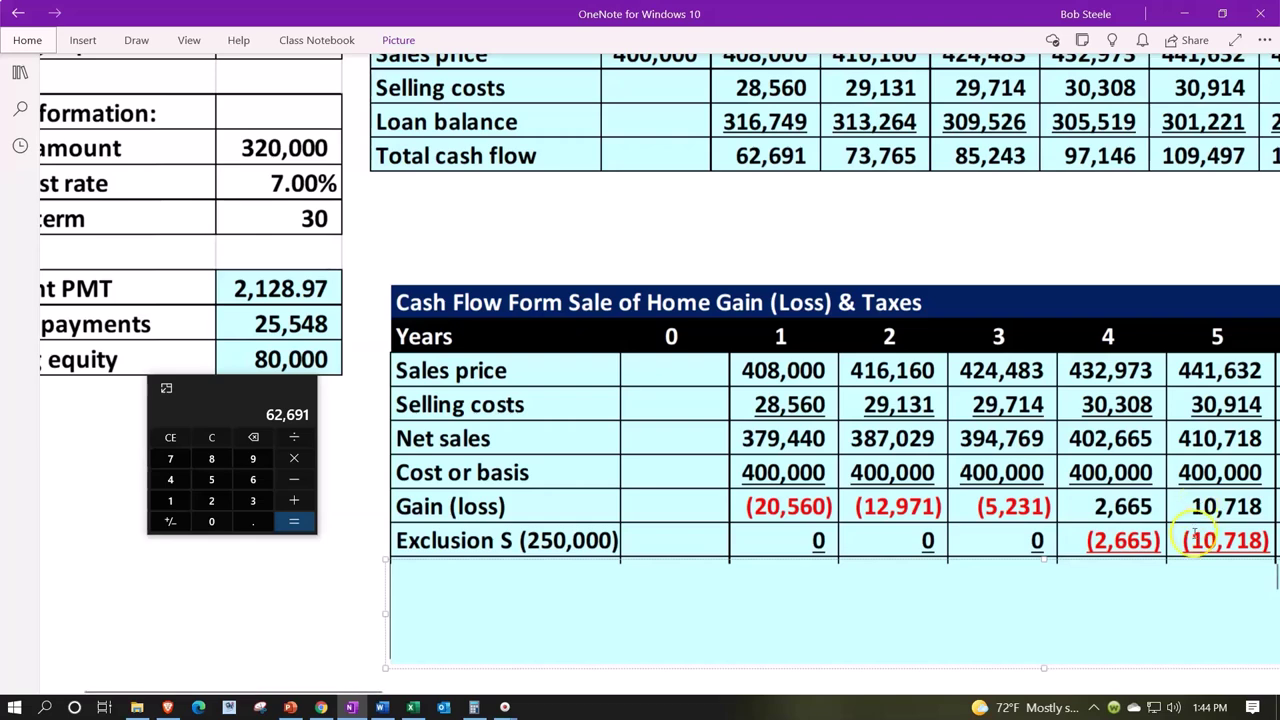
left_click_drag(1044, 563, 1058, 624)
left_click(1068, 641)
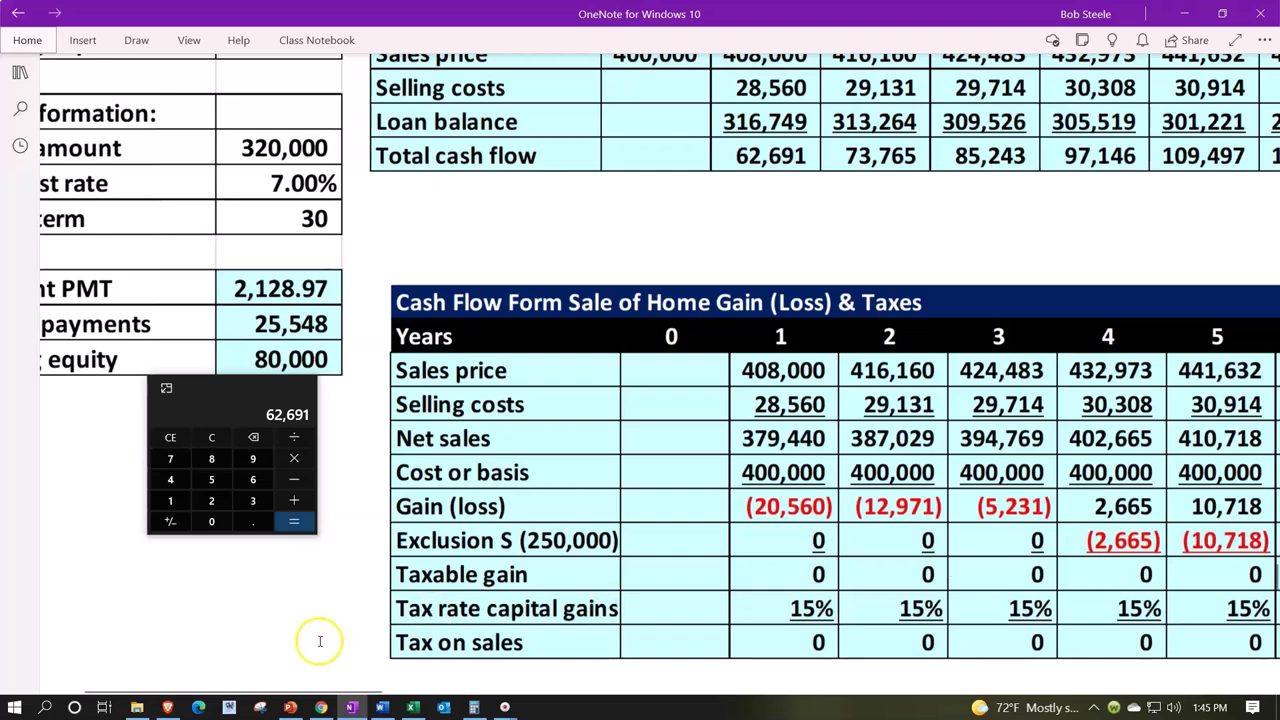
Step: Review the home sale gain, exclusion and tax figures through year 30, and return to the first years and the after-tax sale table
left_click_drag(360, 695, 536, 662)
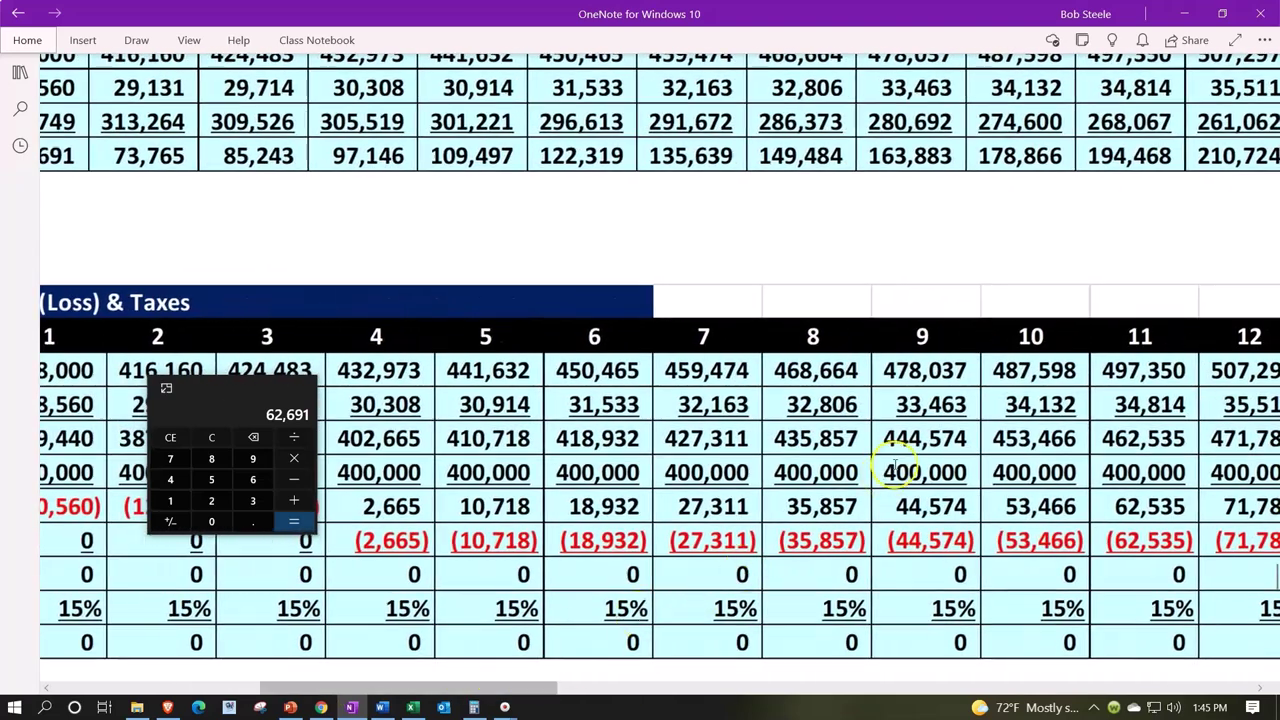
left_click_drag(434, 667, 986, 700)
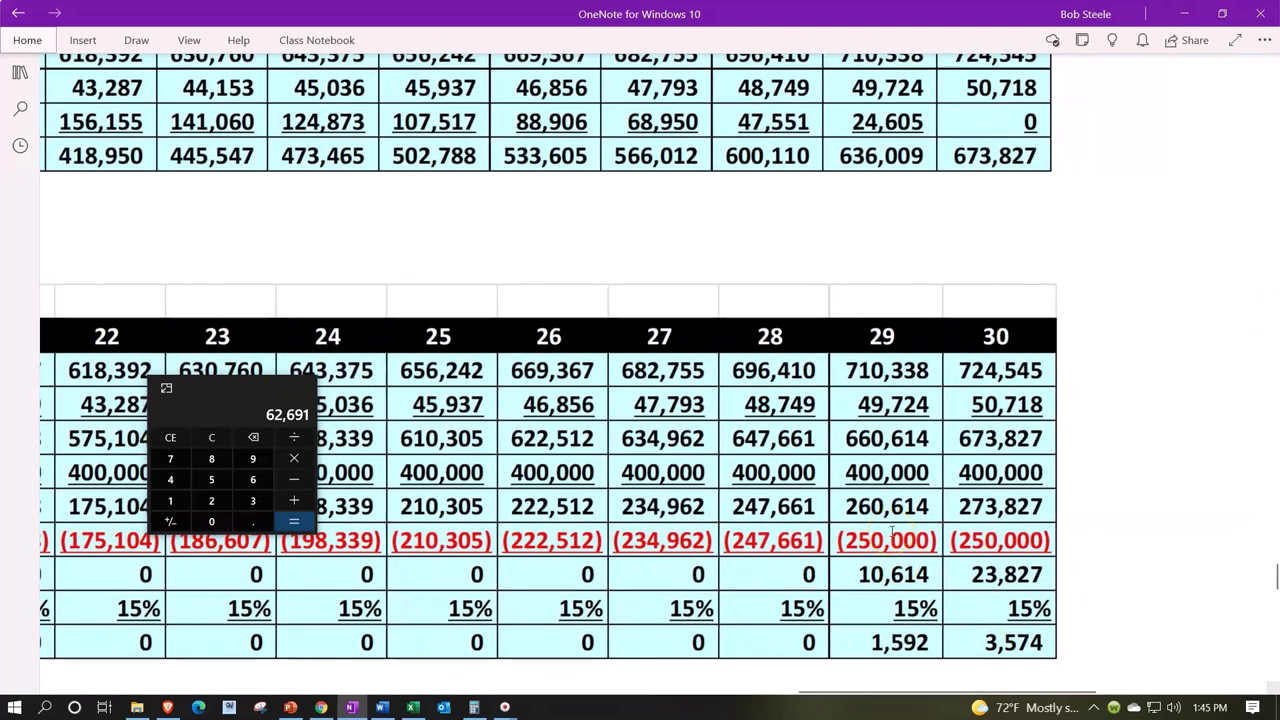
left_click(871, 562)
left_click(885, 603)
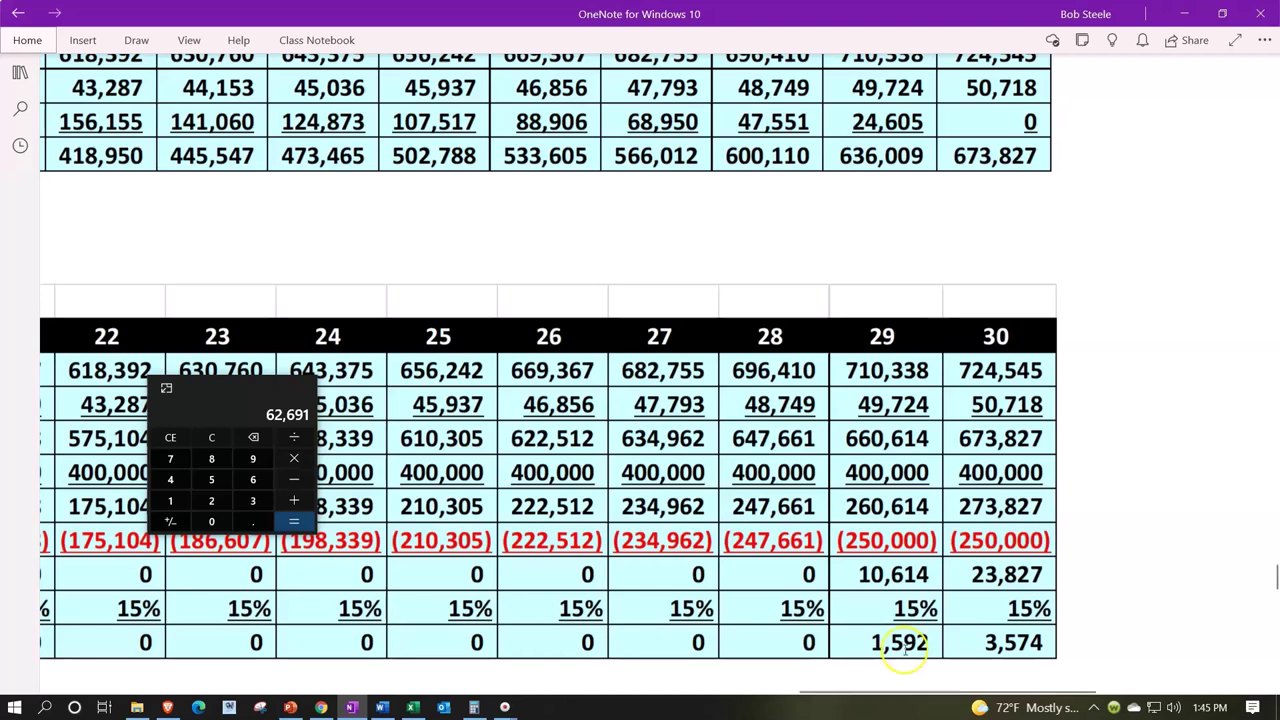
left_click_drag(907, 690, 262, 660)
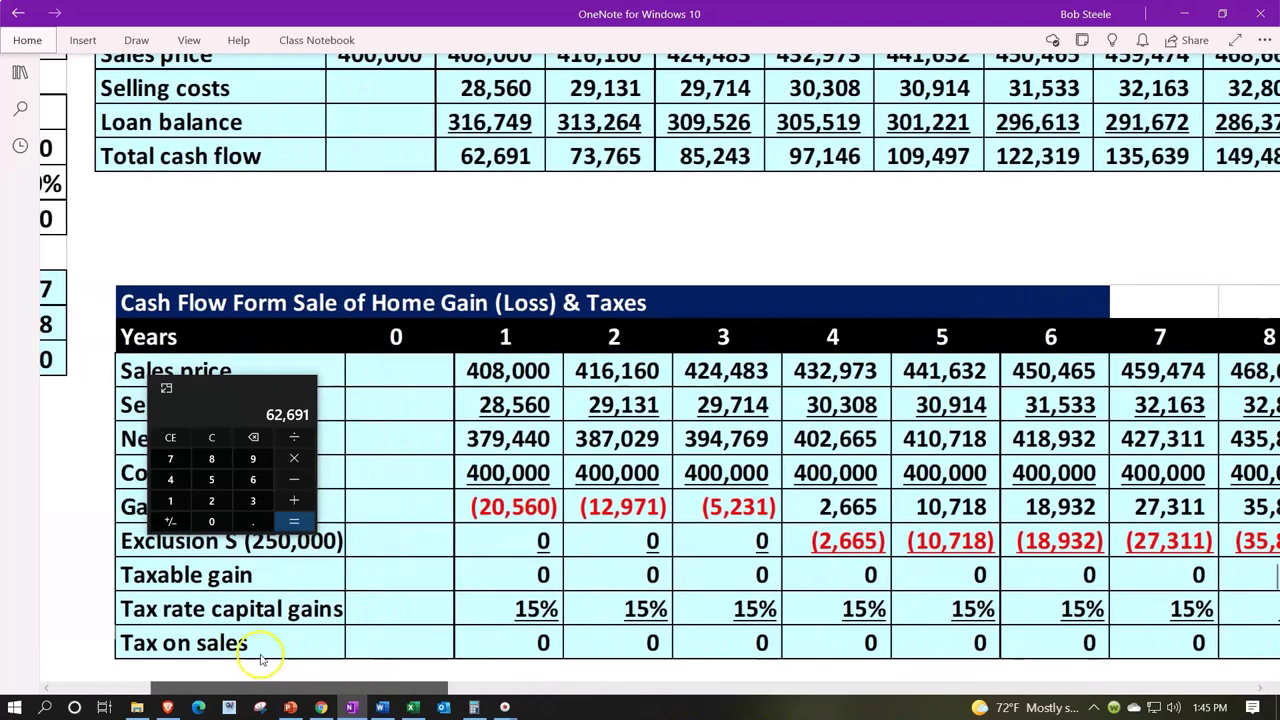
scroll(537, 486, "down", 5)
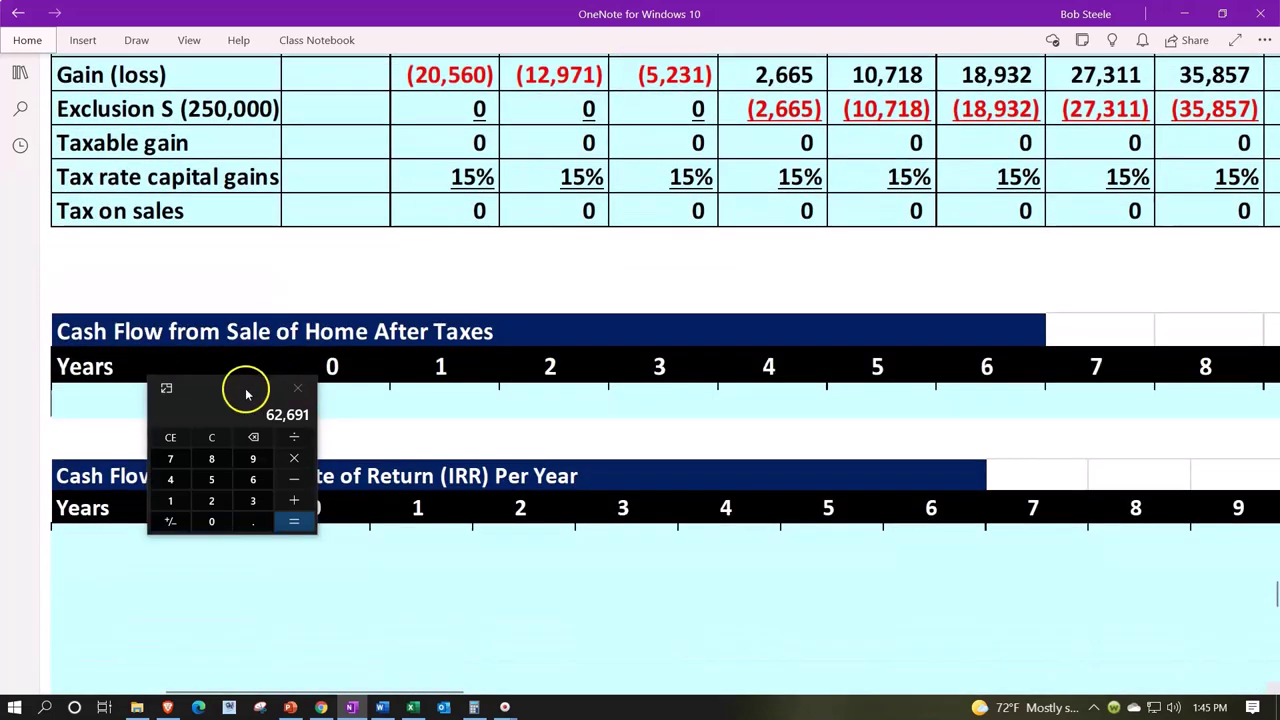
Step: Move the calculator off the Cash Flow from Sale of Home After Taxes table and remove its cover image to reveal the Cash flow row
left_click_drag(243, 391, 213, 100)
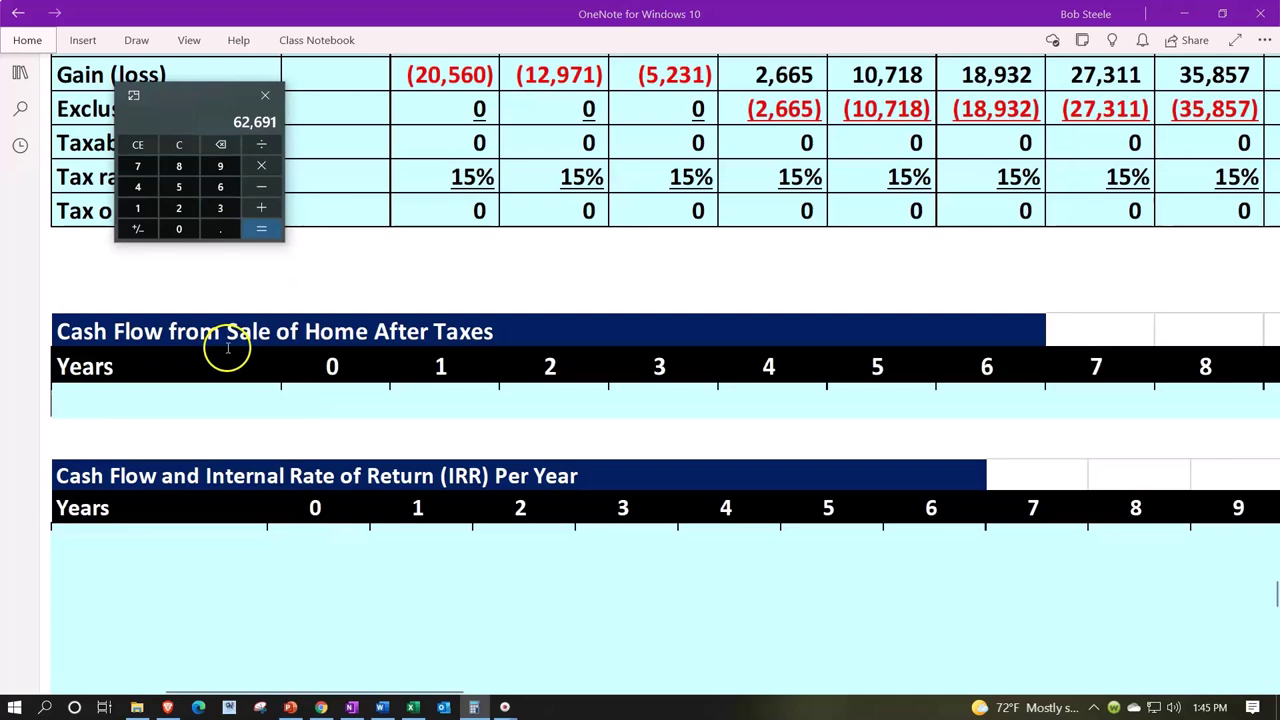
left_click(470, 404)
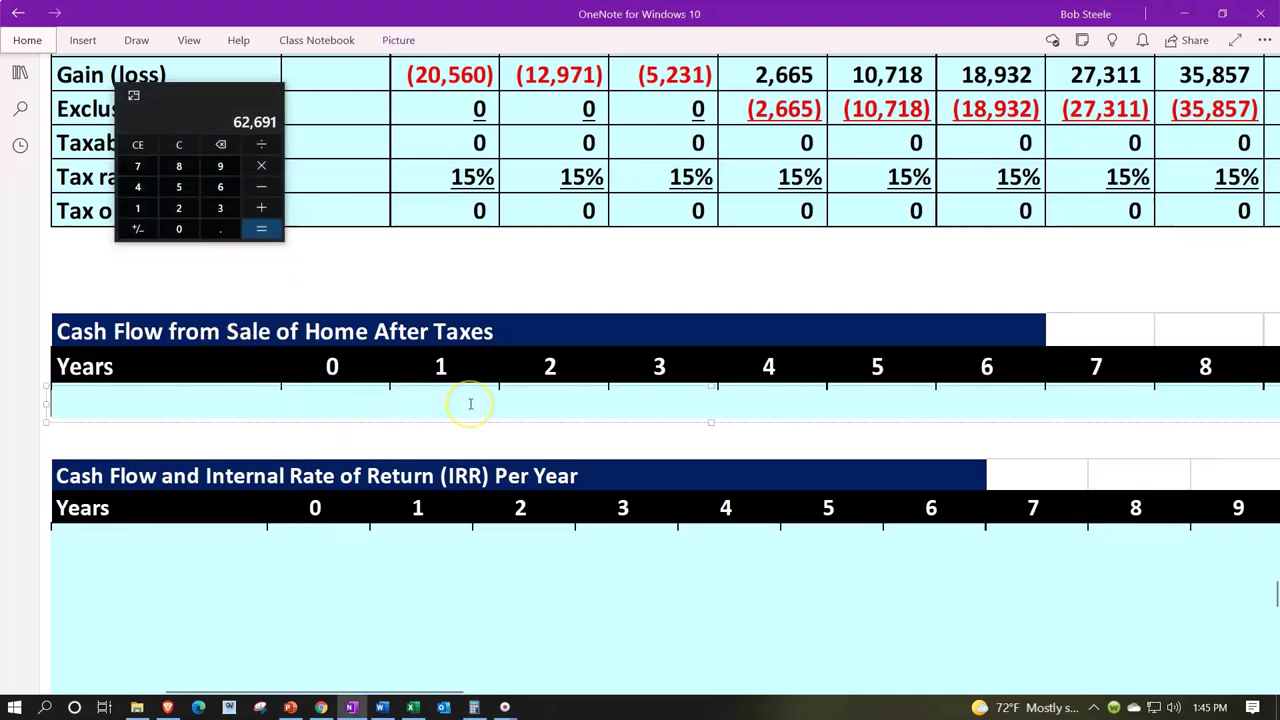
key("ctrl+v")
Step: Compare the after-tax sale cash flow with the pre-tax total cash flow and tax on sales for year 1 and year 30
scroll(470, 405, "up", 5)
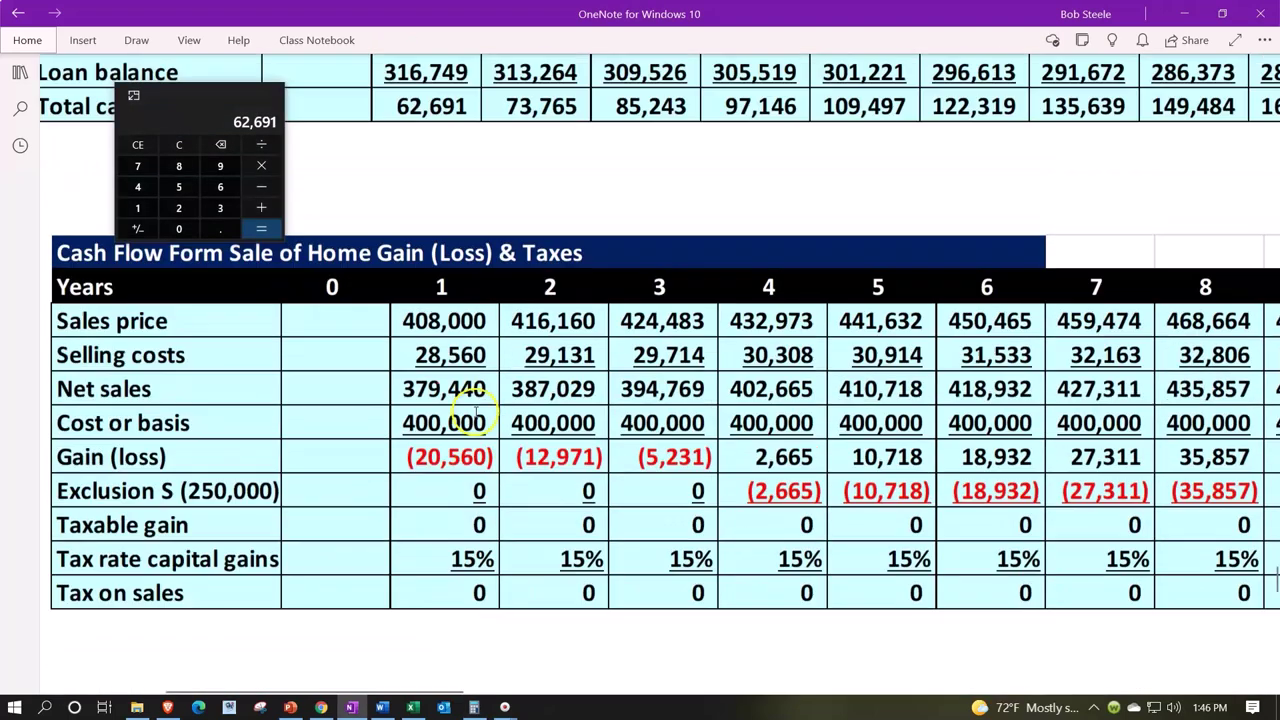
scroll(476, 414, "up", 1)
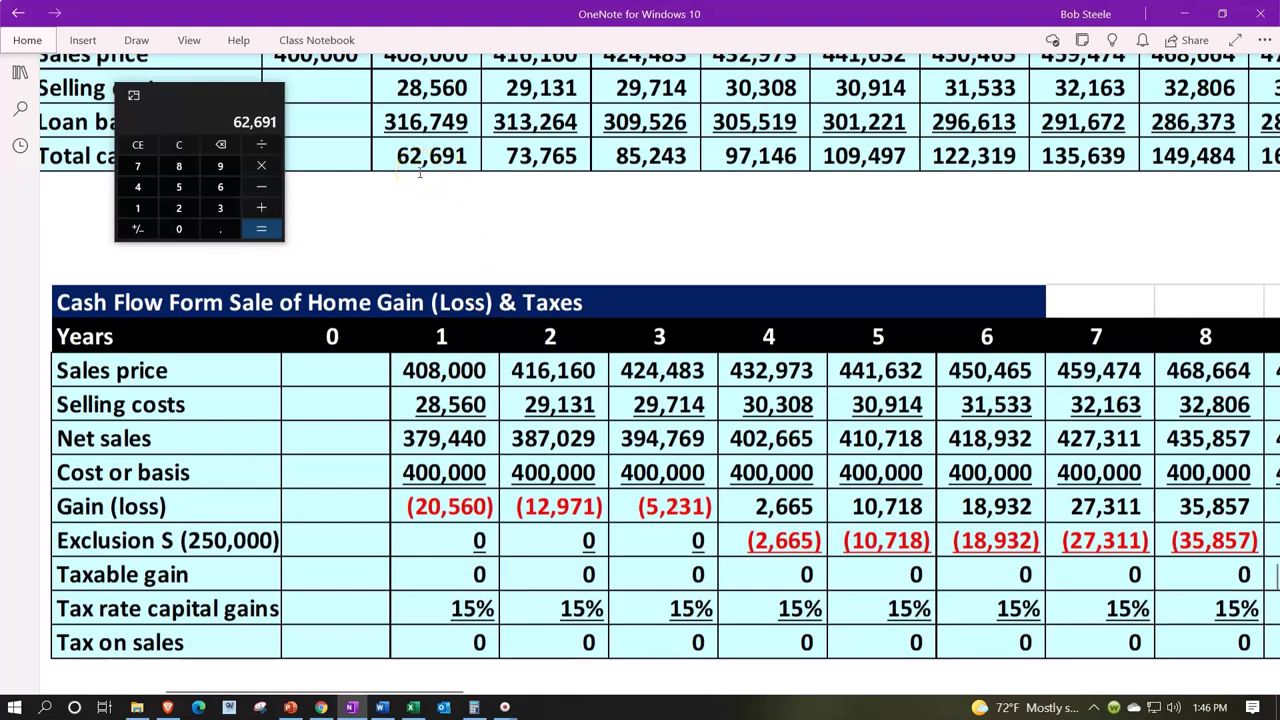
scroll(420, 173, "down", 4)
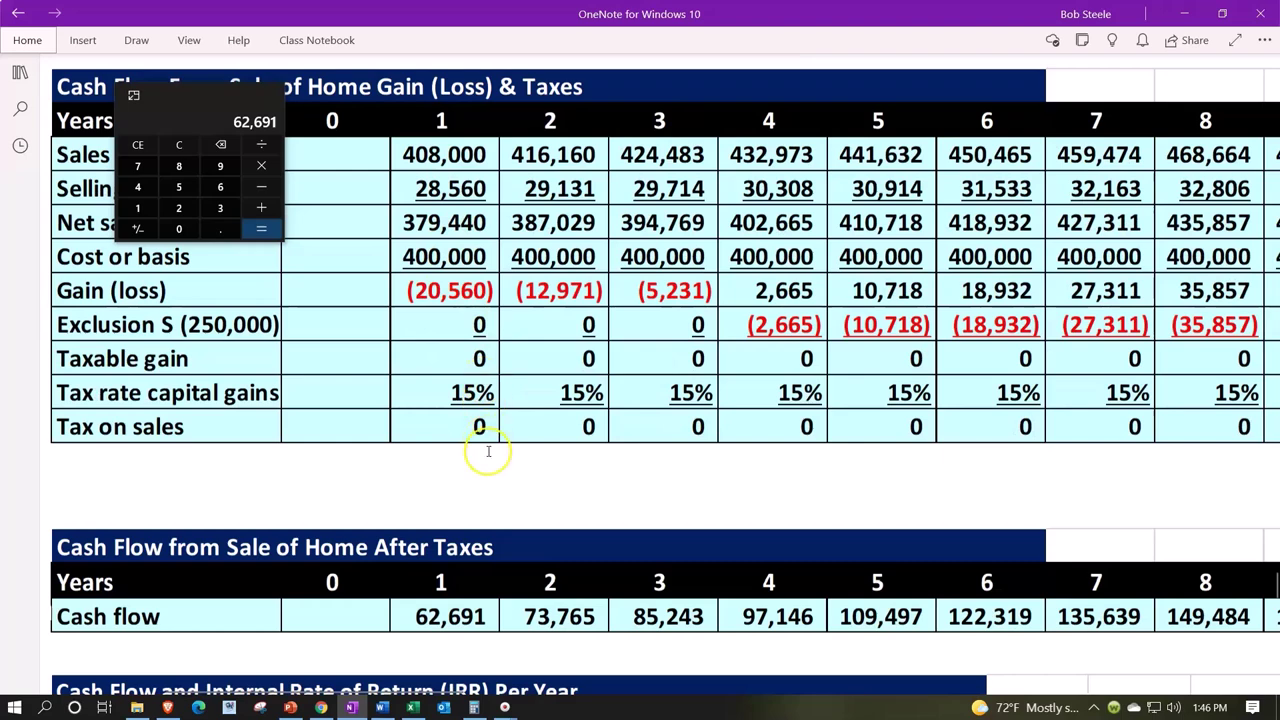
scroll(488, 455, "down", 2)
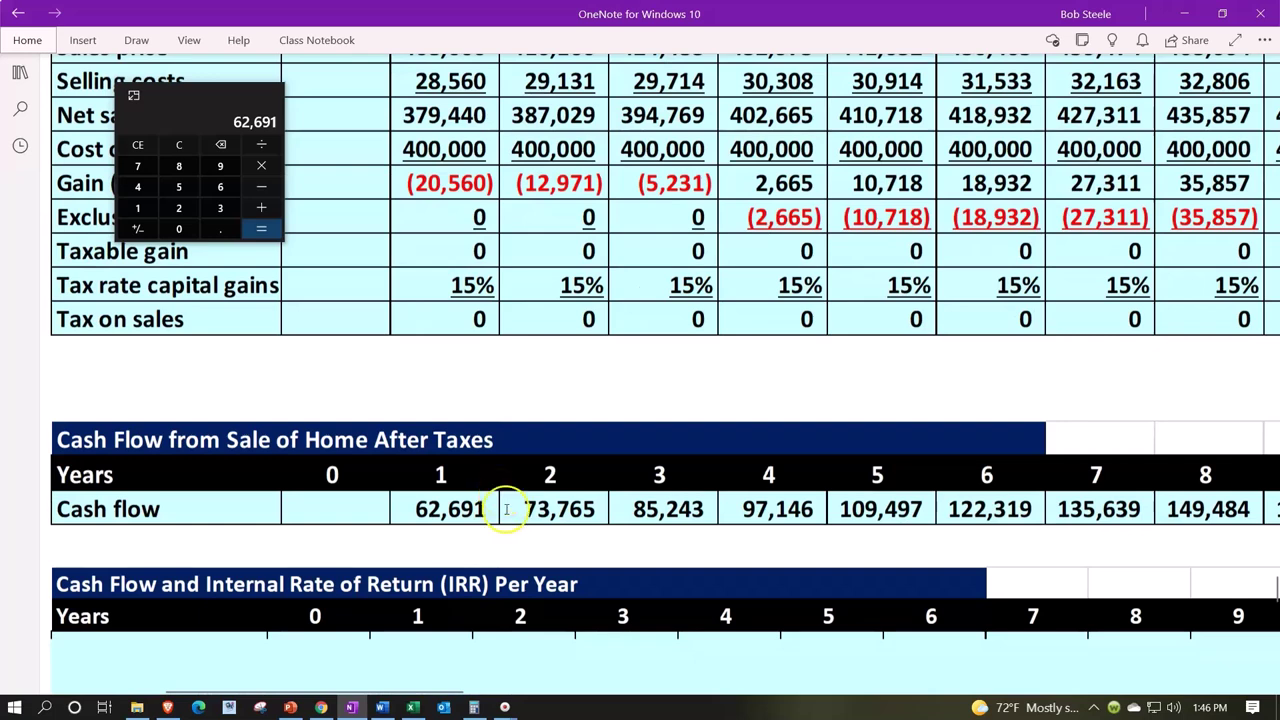
left_click_drag(428, 691, 862, 712)
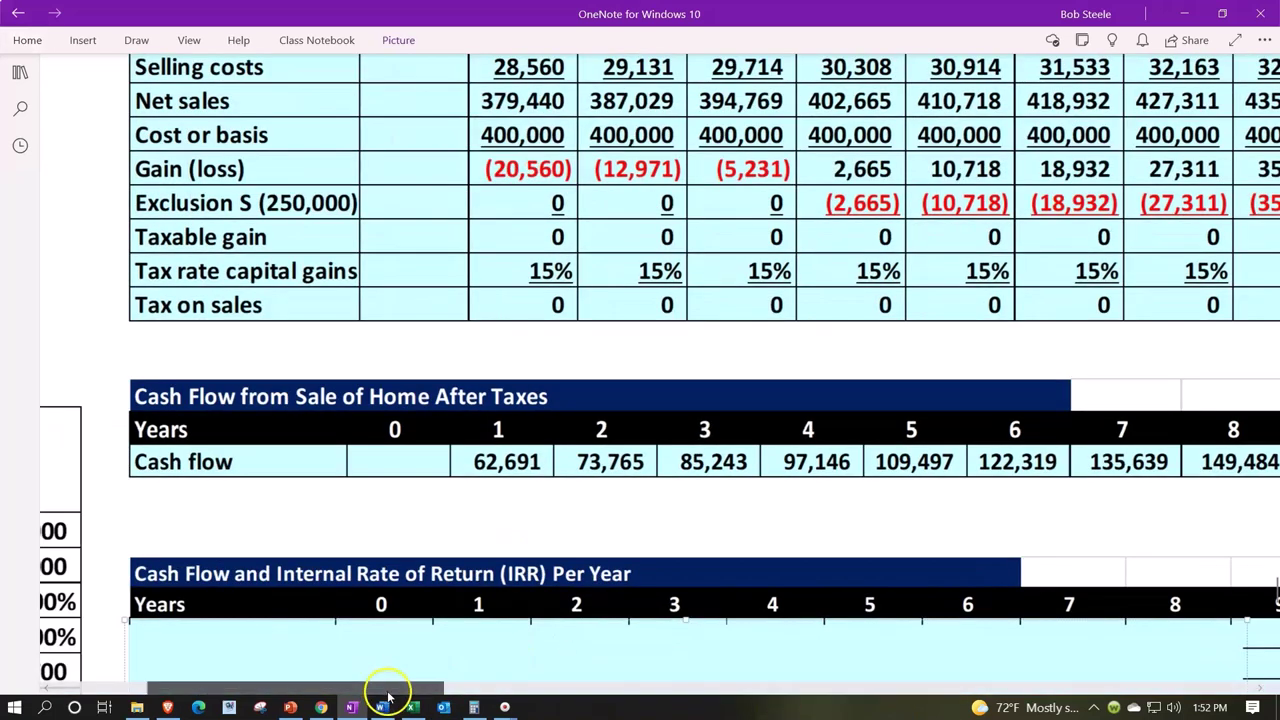
left_click_drag(380, 688, 1011, 663)
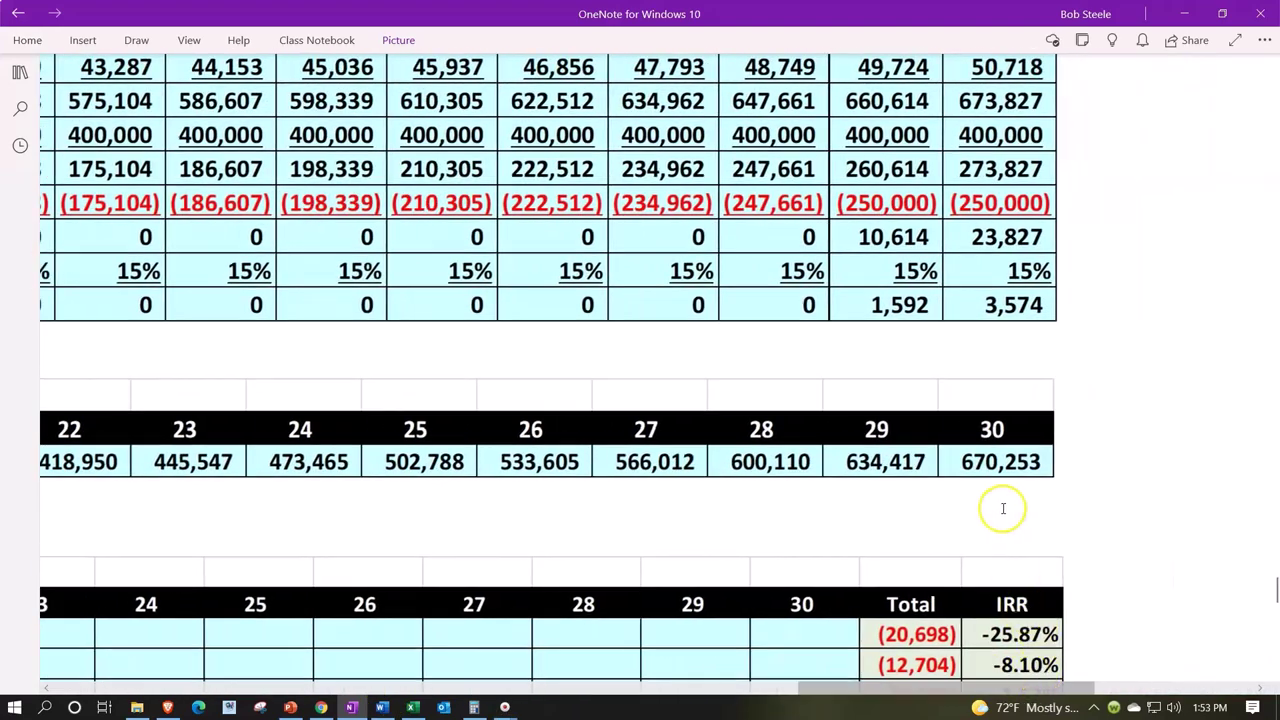
scroll(1001, 510, "up", 3)
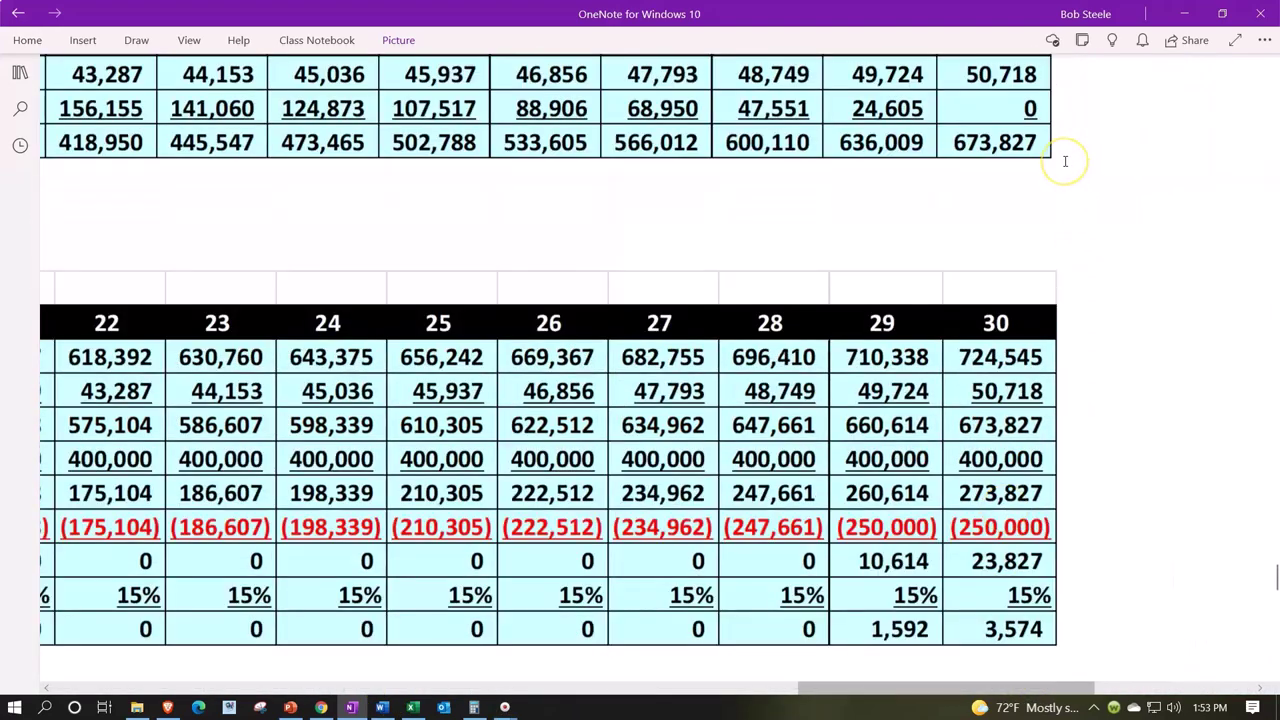
scroll(1062, 190, "down", 3)
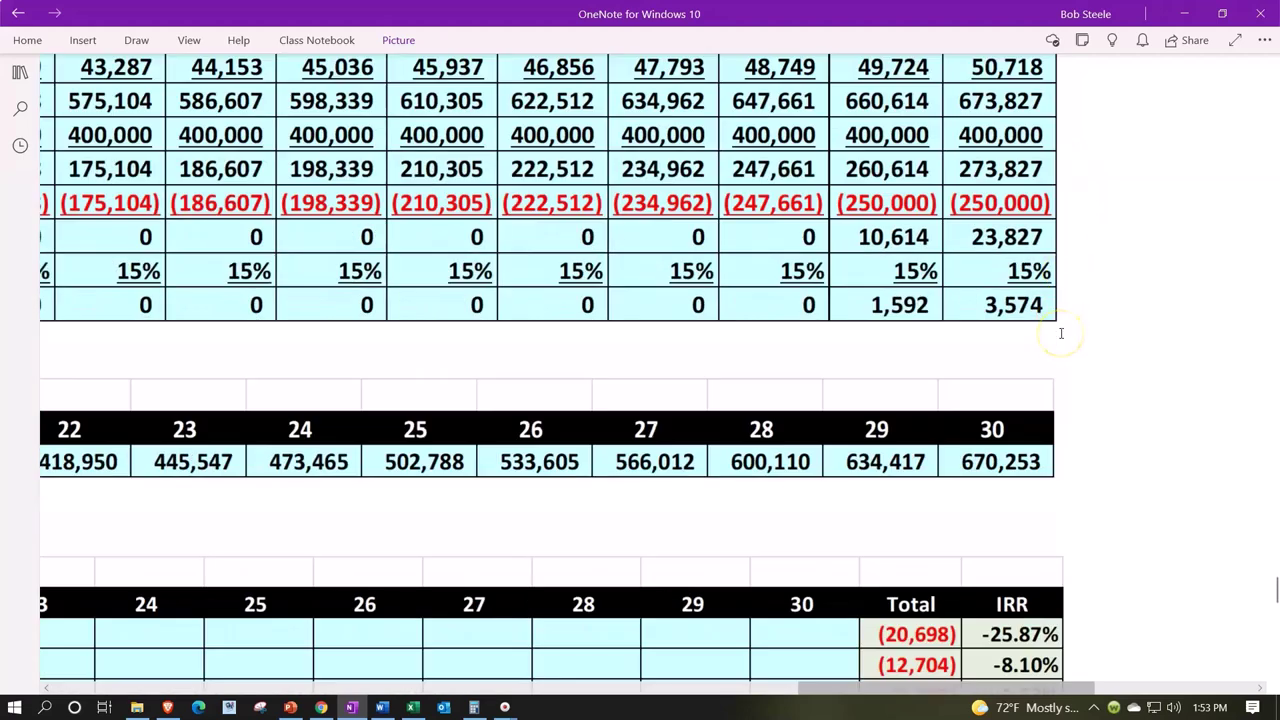
scroll(1061, 333, "down", 2)
Step: Shrink the cover image on the Cash Flow and Internal Rate of Return (IRR) Per Year table to reveal the rows through year 15
left_click_drag(1063, 690, 406, 623)
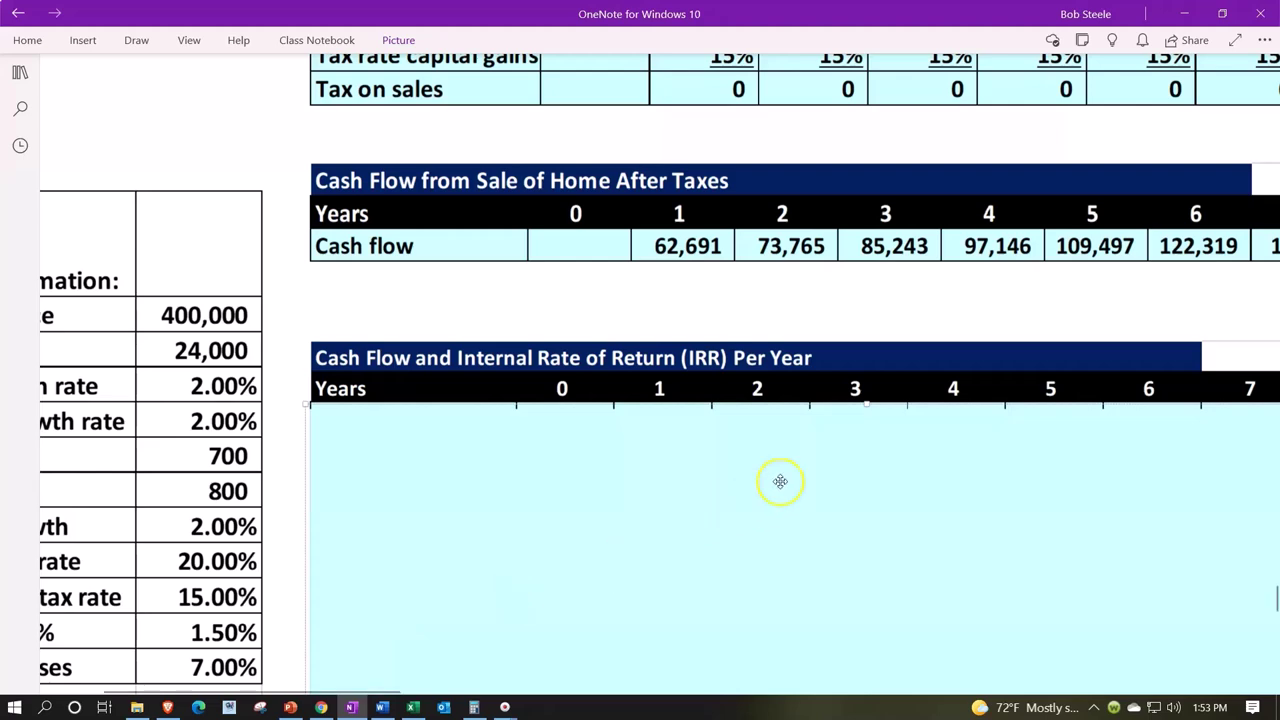
left_click_drag(867, 404, 872, 555)
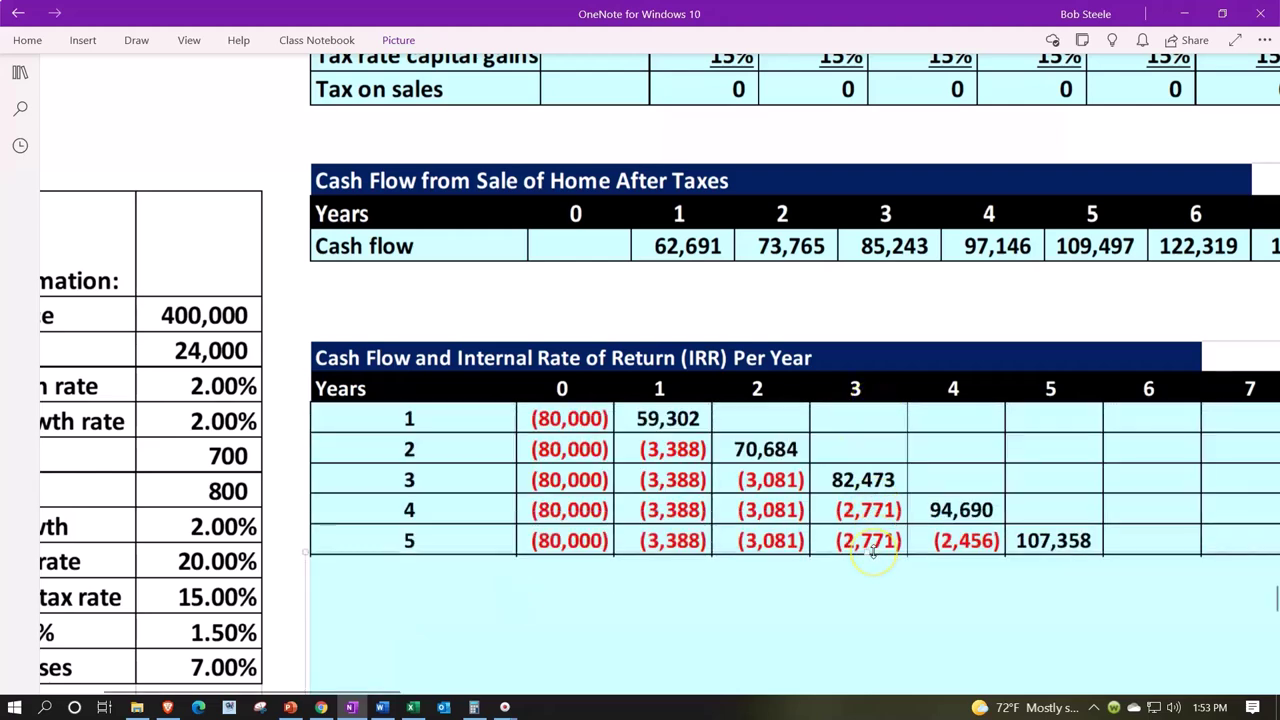
scroll(871, 549, "down", 5)
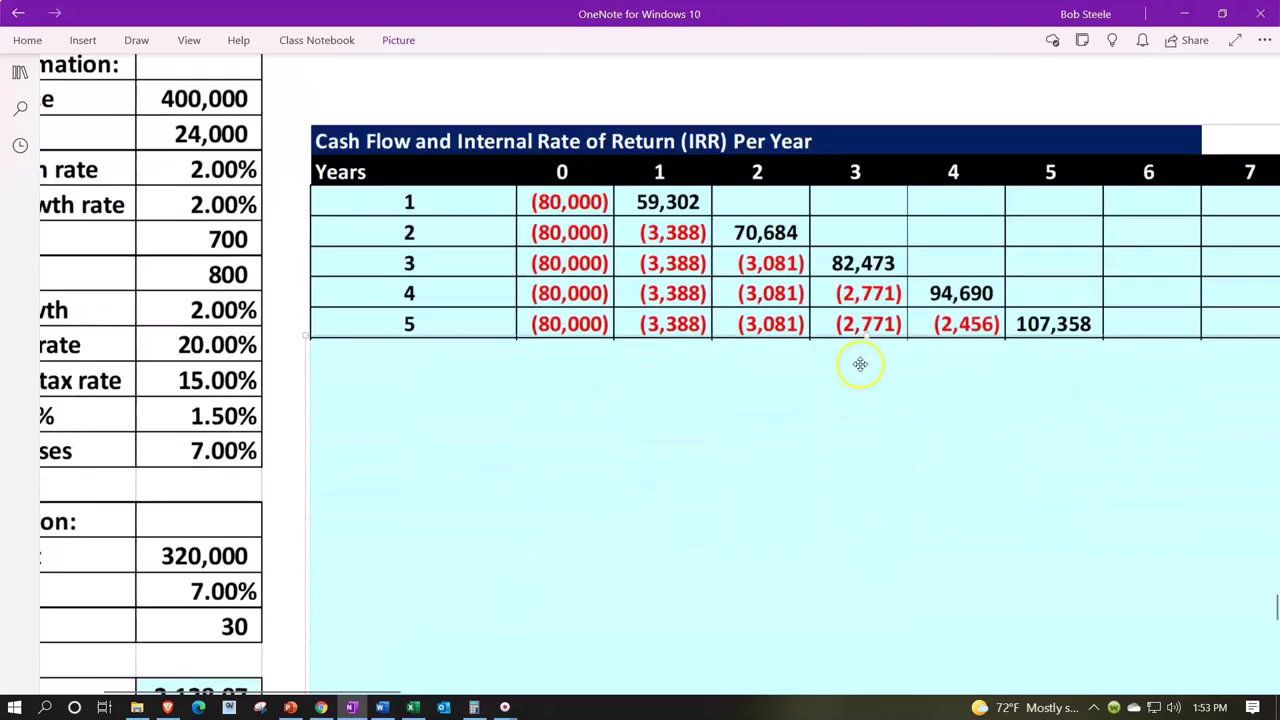
left_click_drag(866, 346, 872, 610)
scroll(880, 532, "down", 3)
scroll(880, 532, "down", 2)
left_click_drag(851, 391, 866, 437)
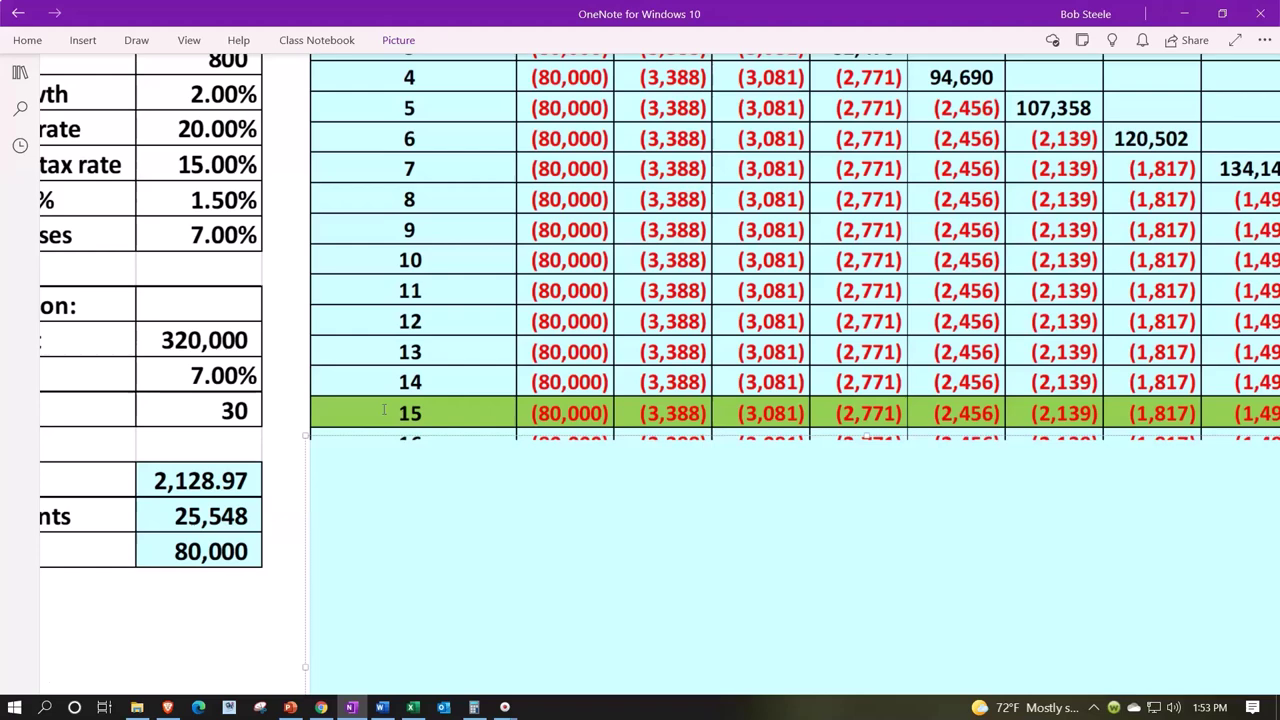
Step: Trace the IRR table's yearly amounts back to the after-tax sale cash flow and the net cash flow for home purchase
scroll(383, 410, "up", 3)
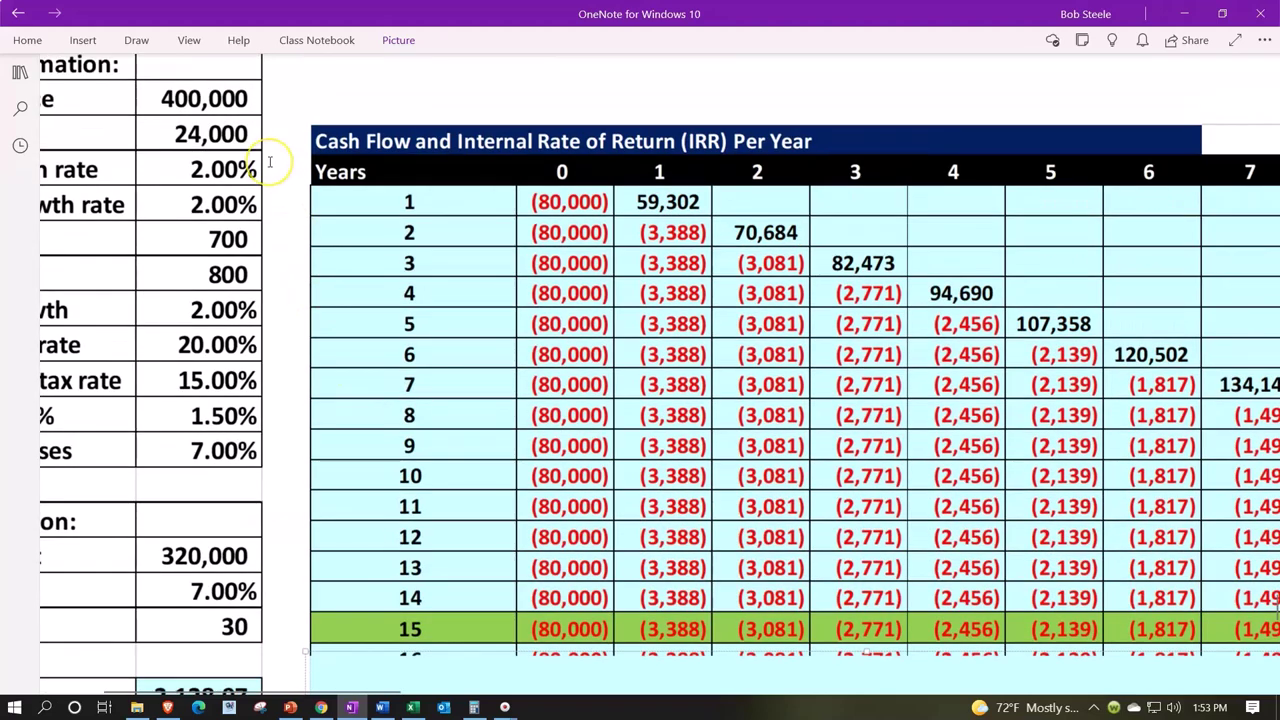
scroll(300, 250, "down", 2)
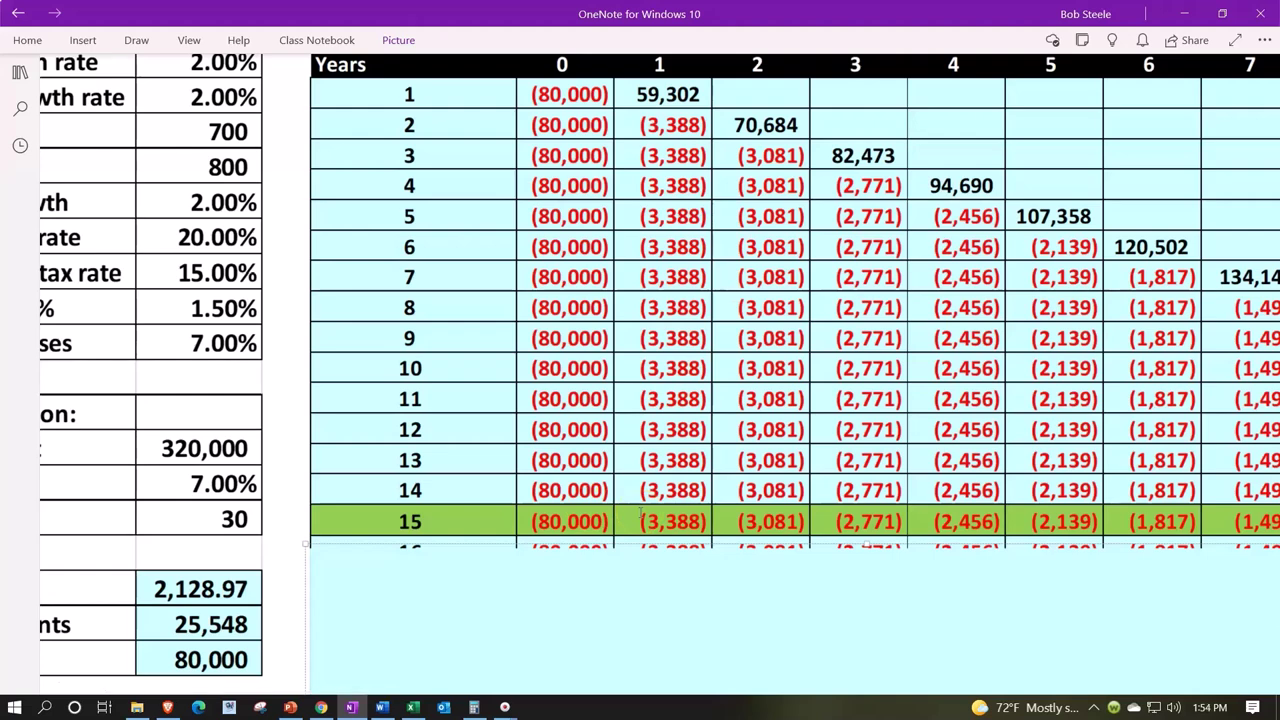
scroll(640, 514, "up", 15)
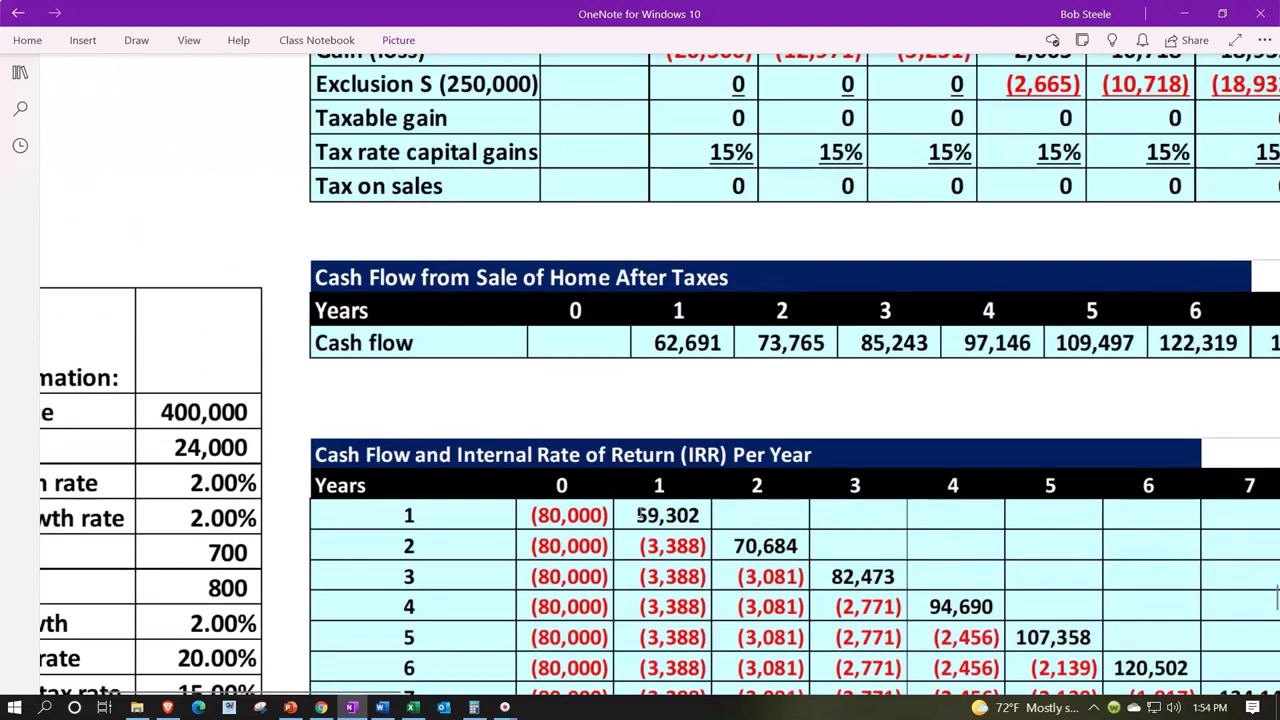
scroll(640, 514, "up", 1)
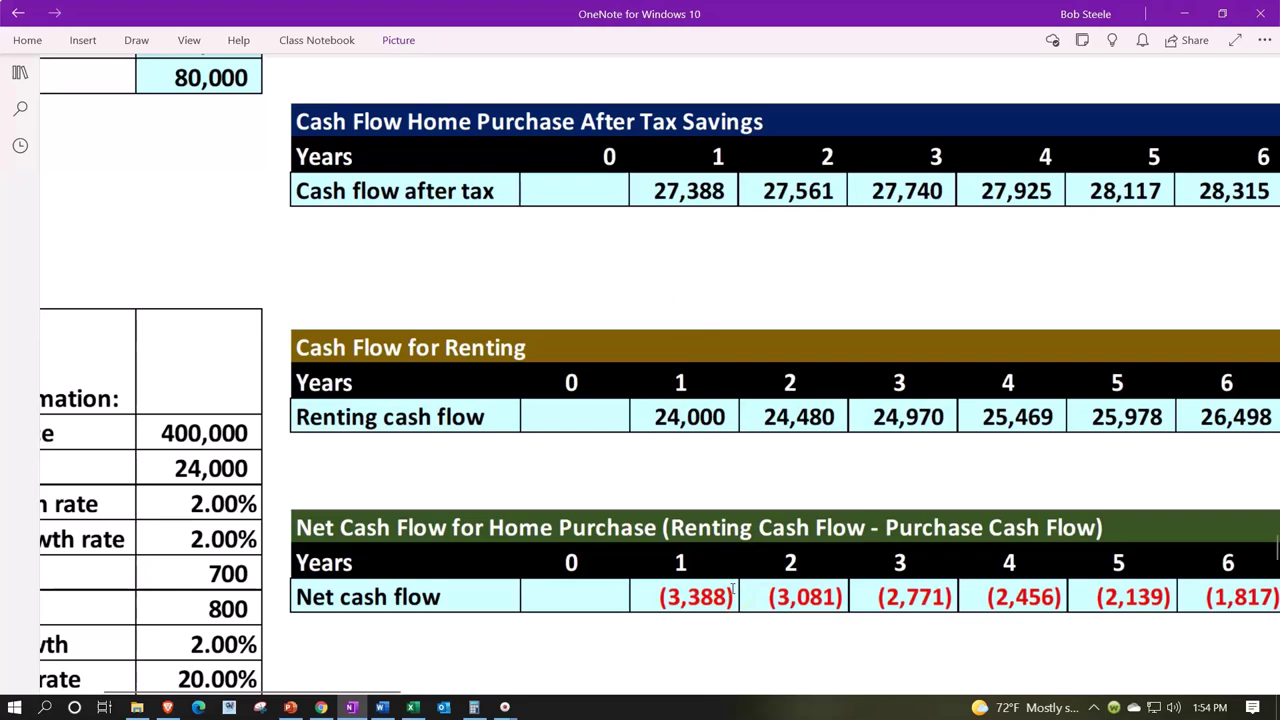
scroll(733, 590, "down", 15)
scroll(733, 590, "down", 4)
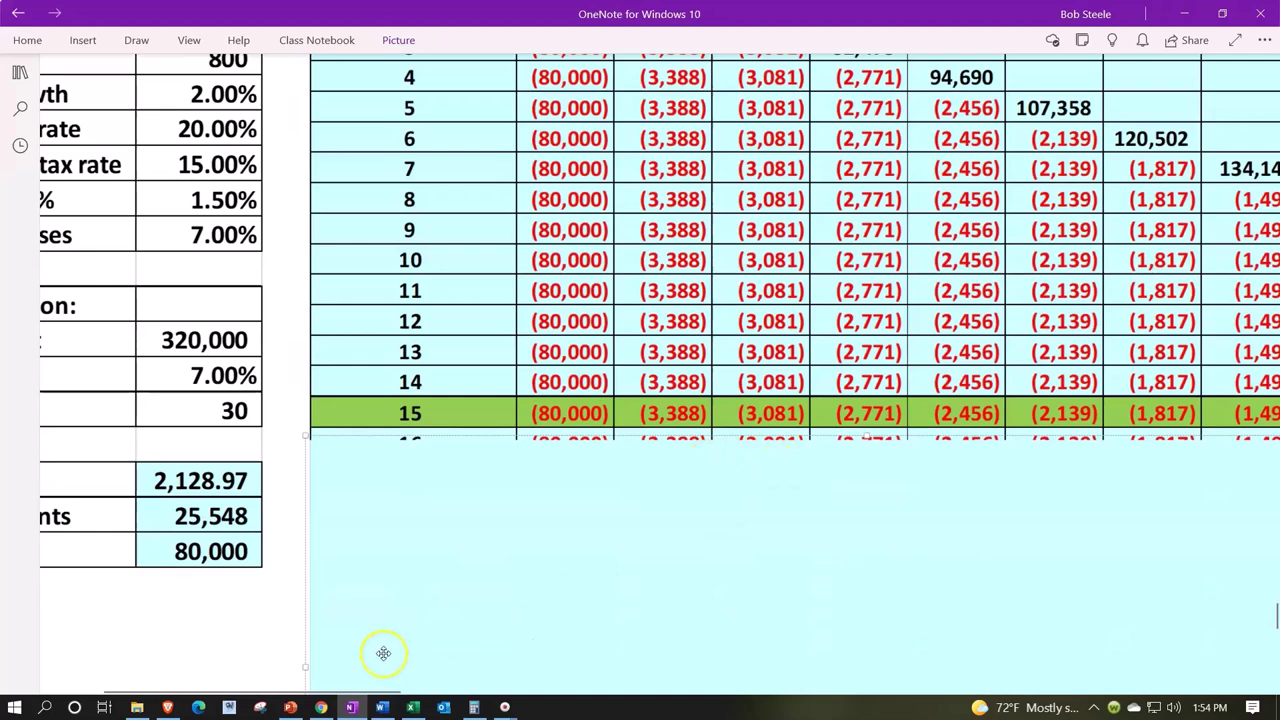
scroll(403, 611, "up", 3)
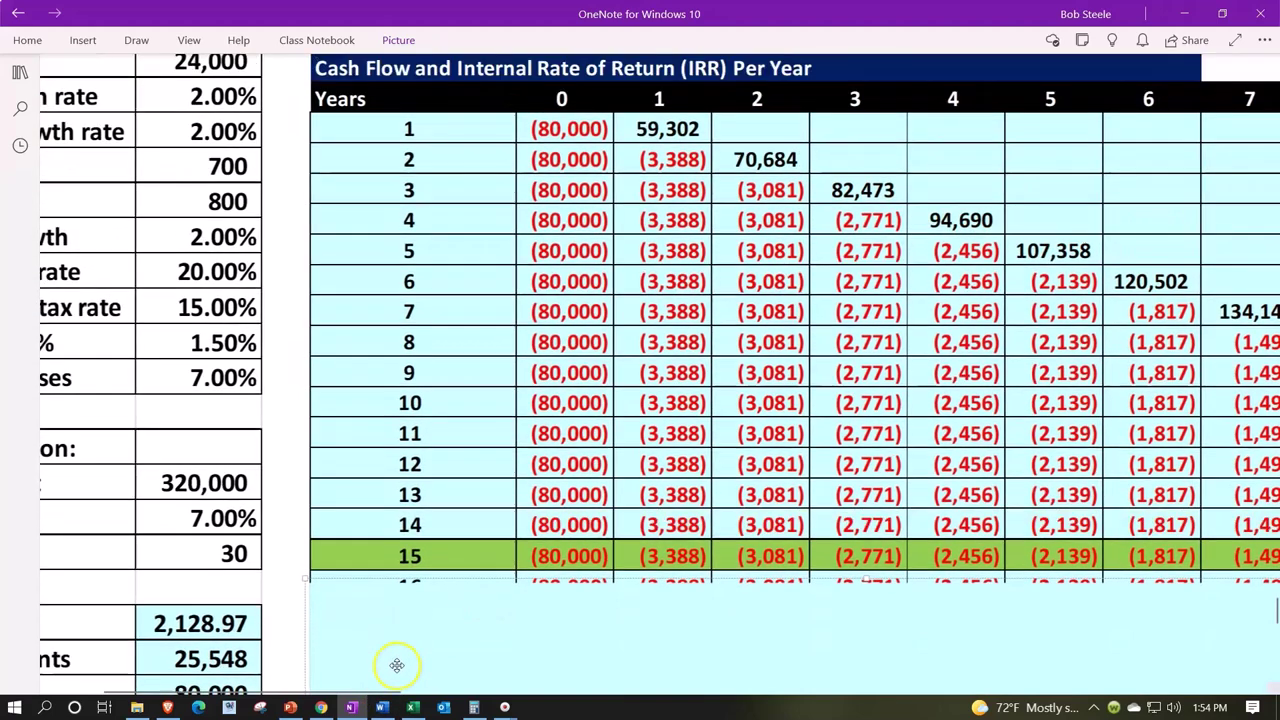
scroll(397, 665, "up", 2)
Step: Follow the highlighted year 15 row across its yearly cash flows and compare its final amount with the after-tax sale cash flow
left_click_drag(386, 693, 500, 694)
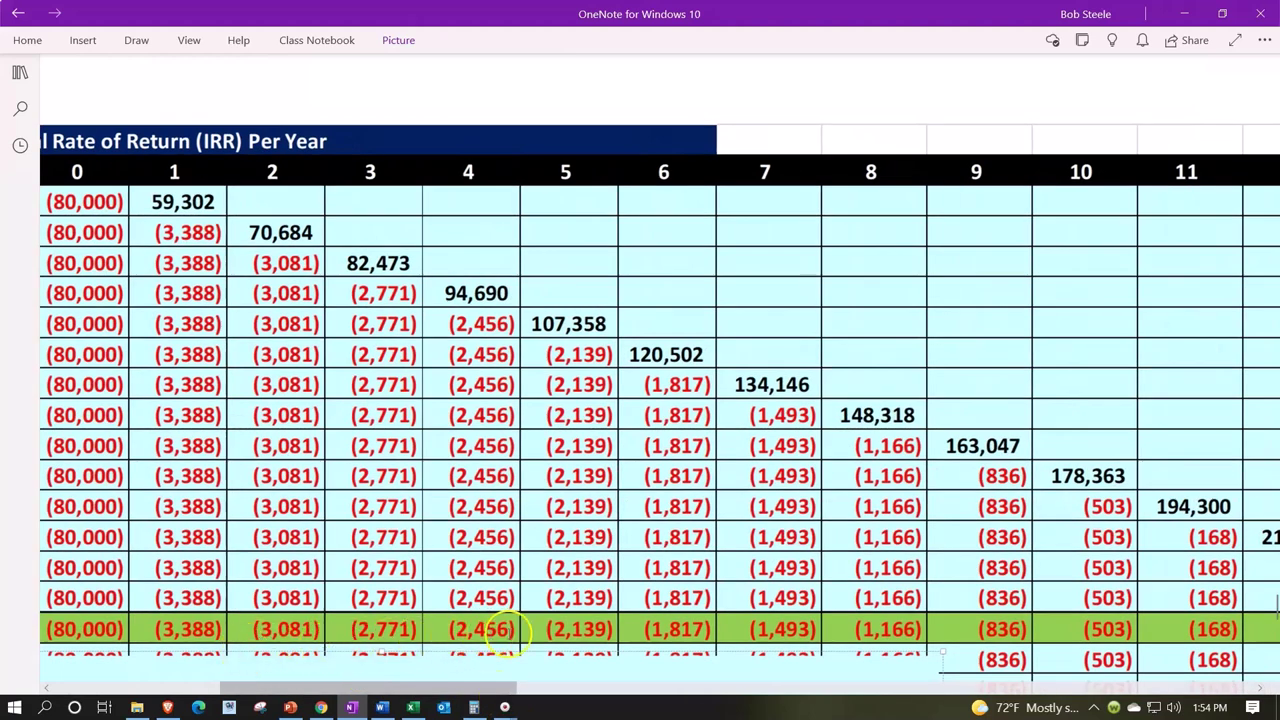
left_click_drag(473, 693, 576, 688)
scroll(593, 685, "right", 2)
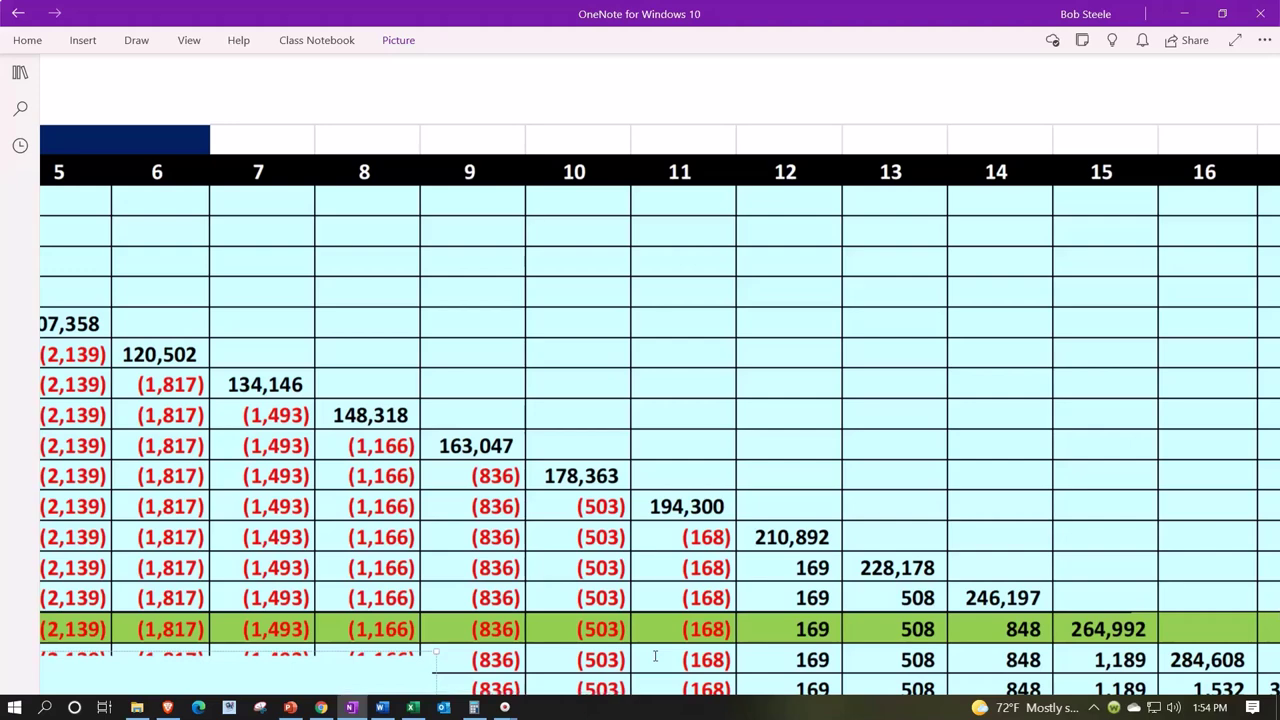
scroll(737, 595, "down", 2)
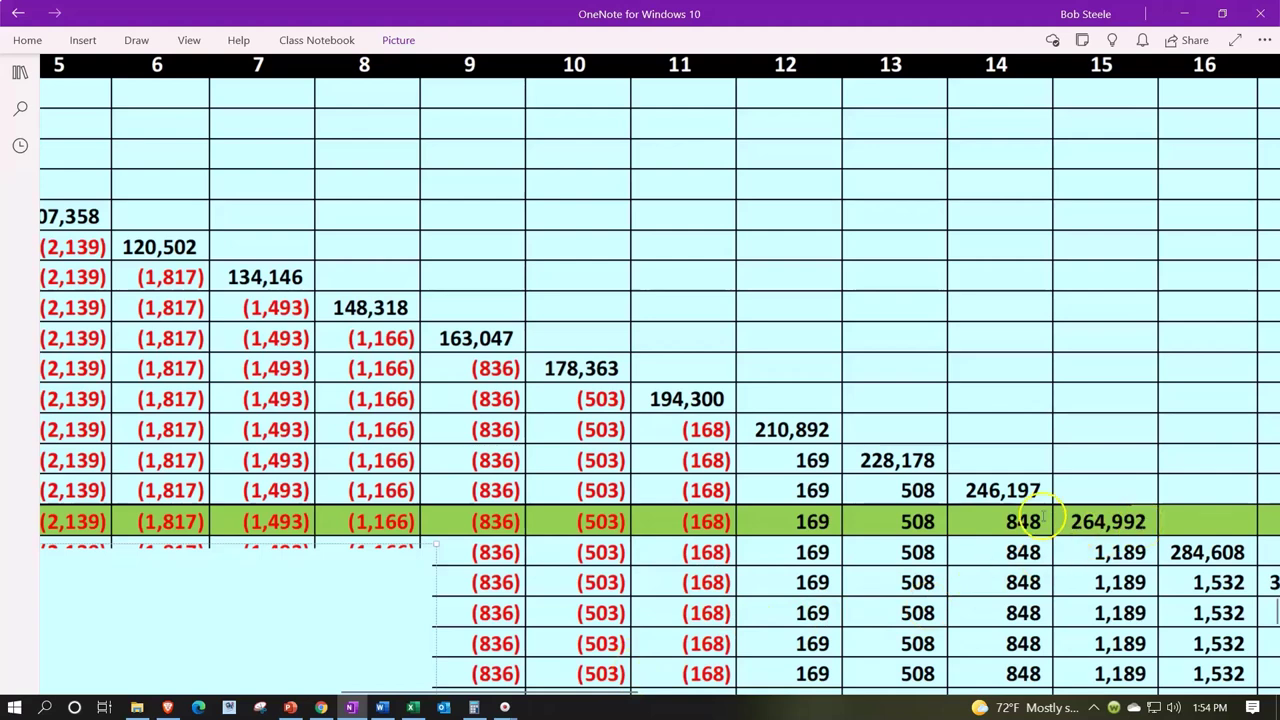
scroll(1050, 510, "up", 5)
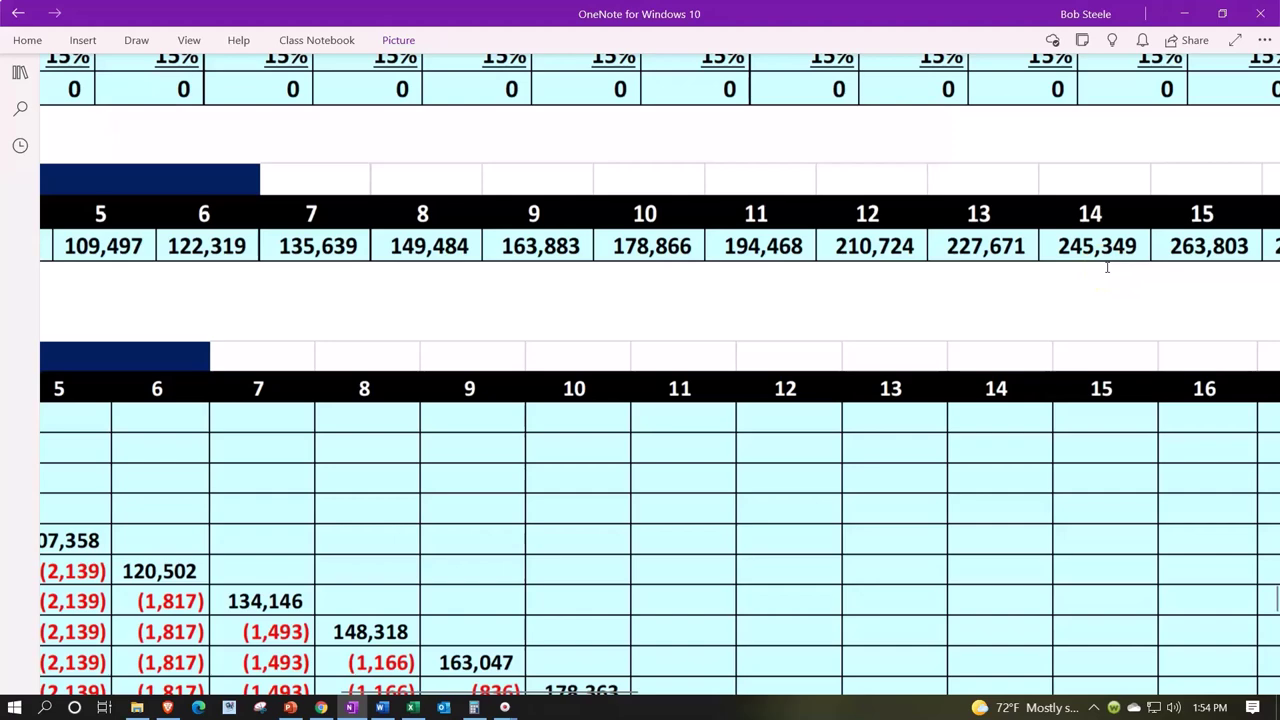
scroll(1107, 267, "down", 7)
scroll(1107, 267, "down", 2)
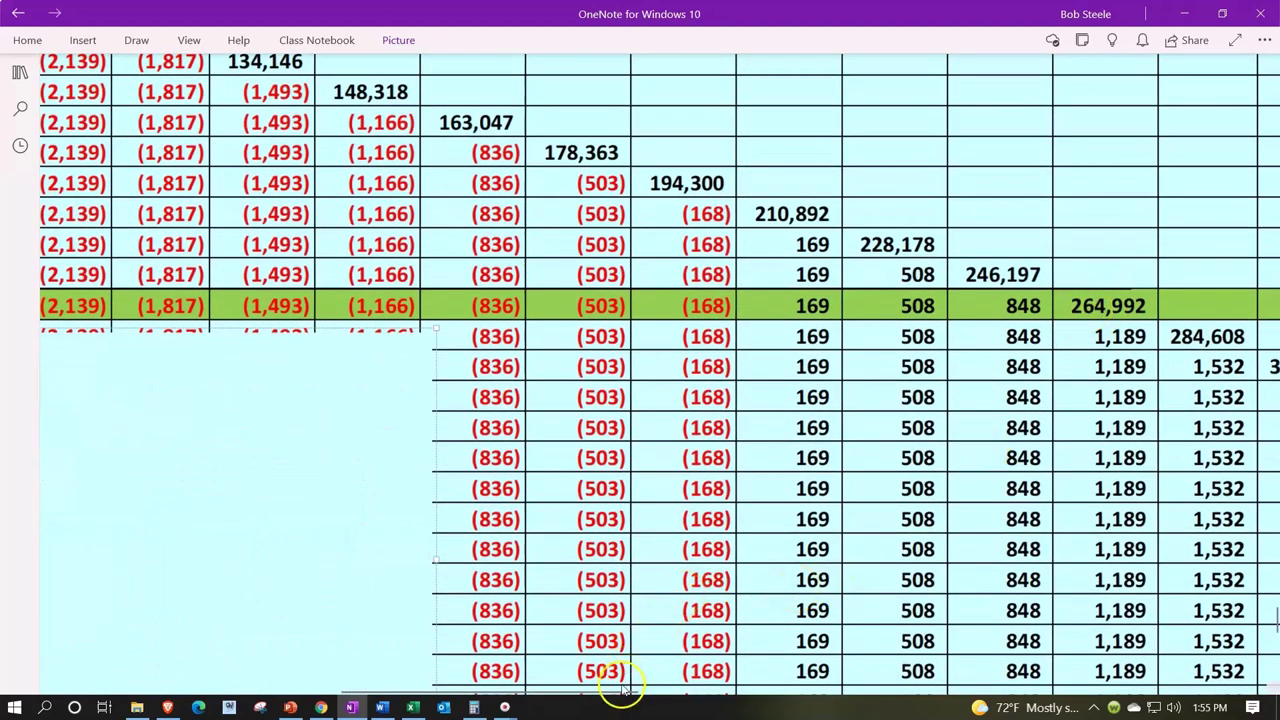
Step: Examine the highlighted year 15 row from its initial outlay across to its Total and IRR
left_click_drag(614, 688, 434, 665)
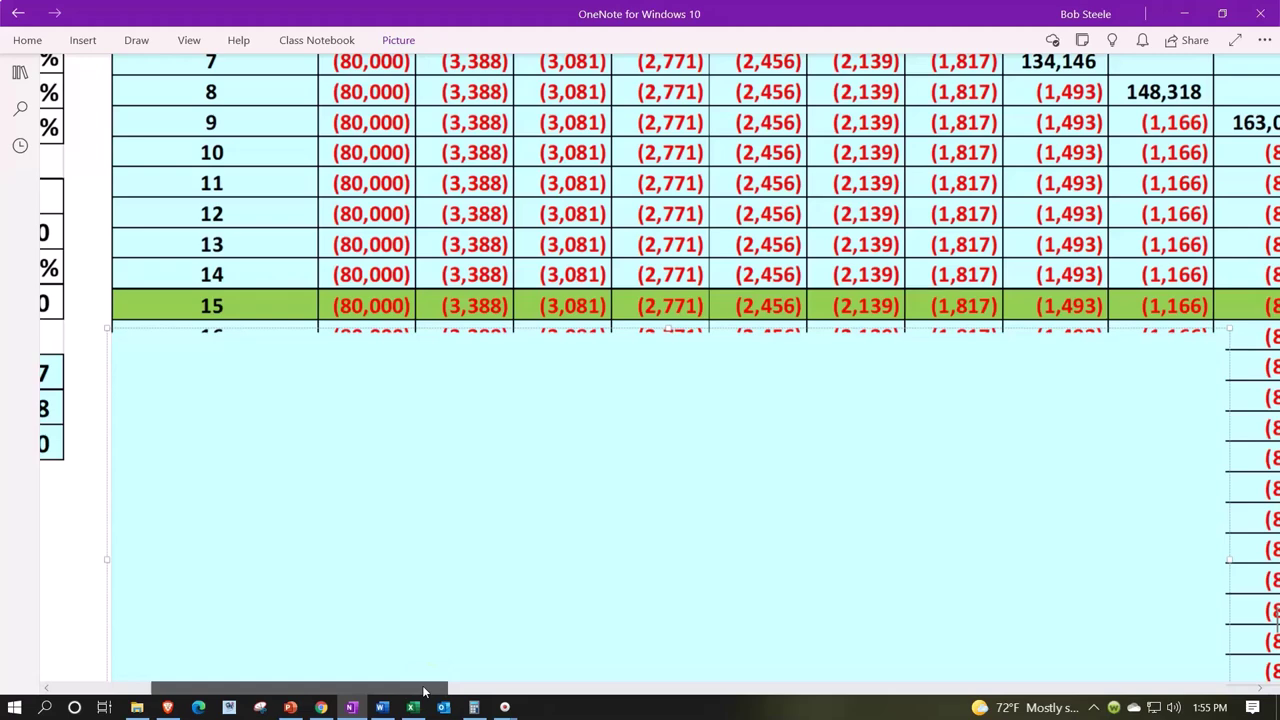
left_click_drag(424, 690, 703, 680)
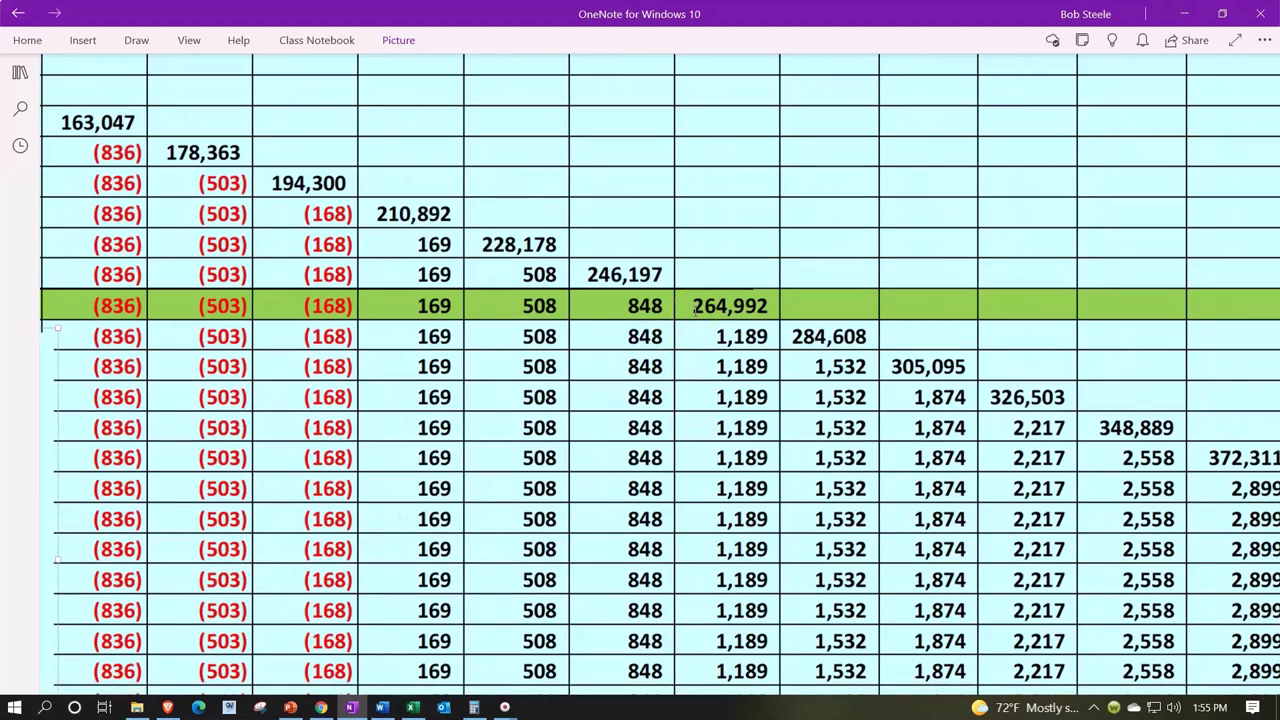
left_click_drag(594, 689, 971, 676)
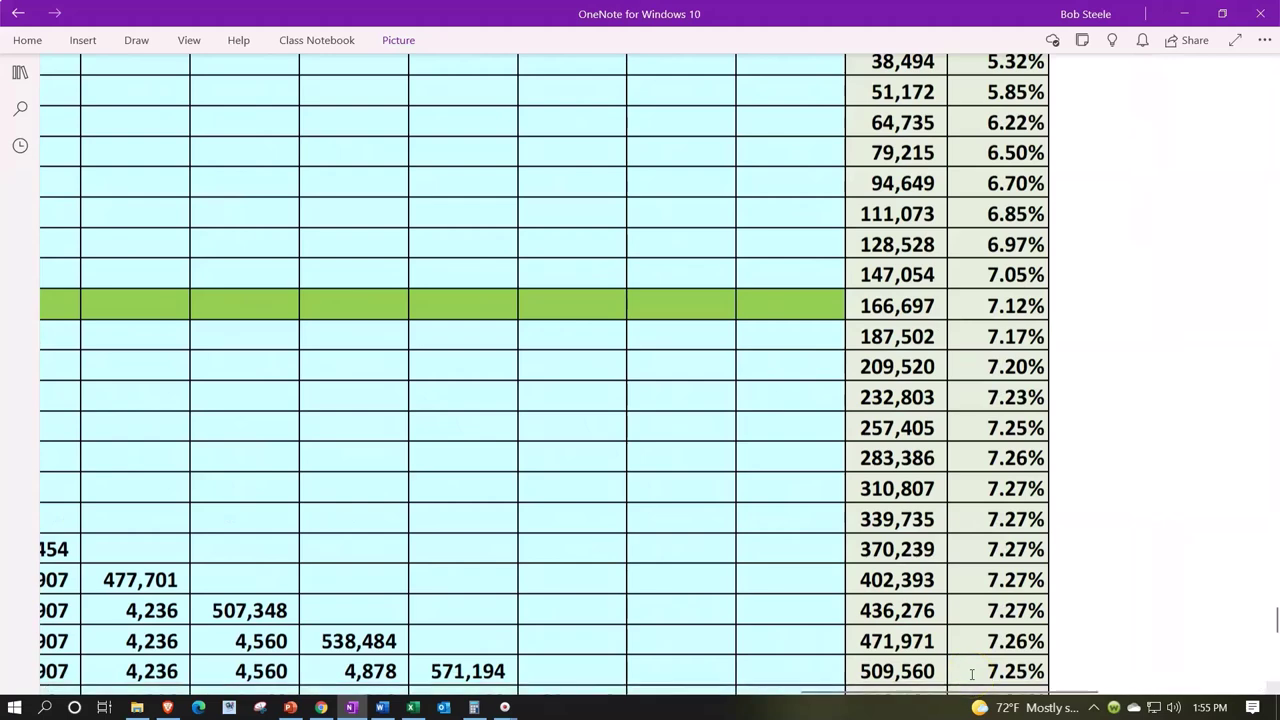
left_click(1045, 355)
left_click(1066, 314)
left_click(898, 322)
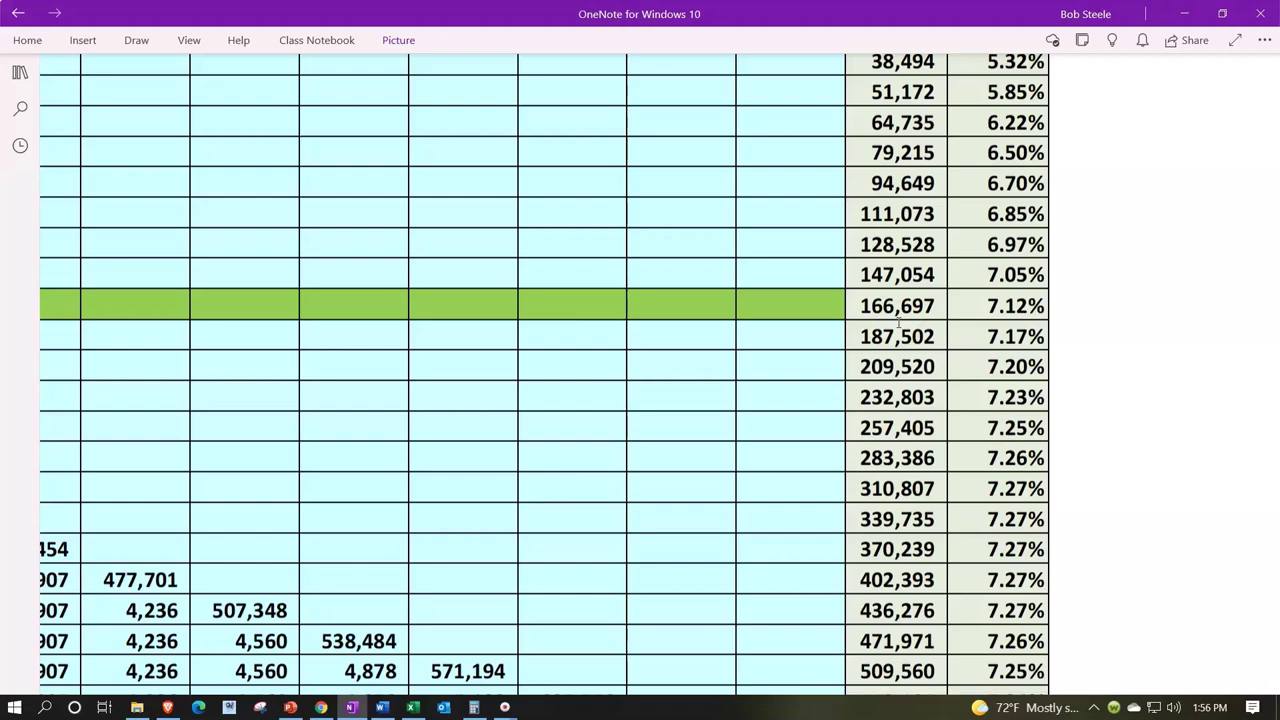
Step: Compare the Total and IRR columns across all sale years from 1 through 30
scroll(898, 322, "up", 2)
left_click(903, 128)
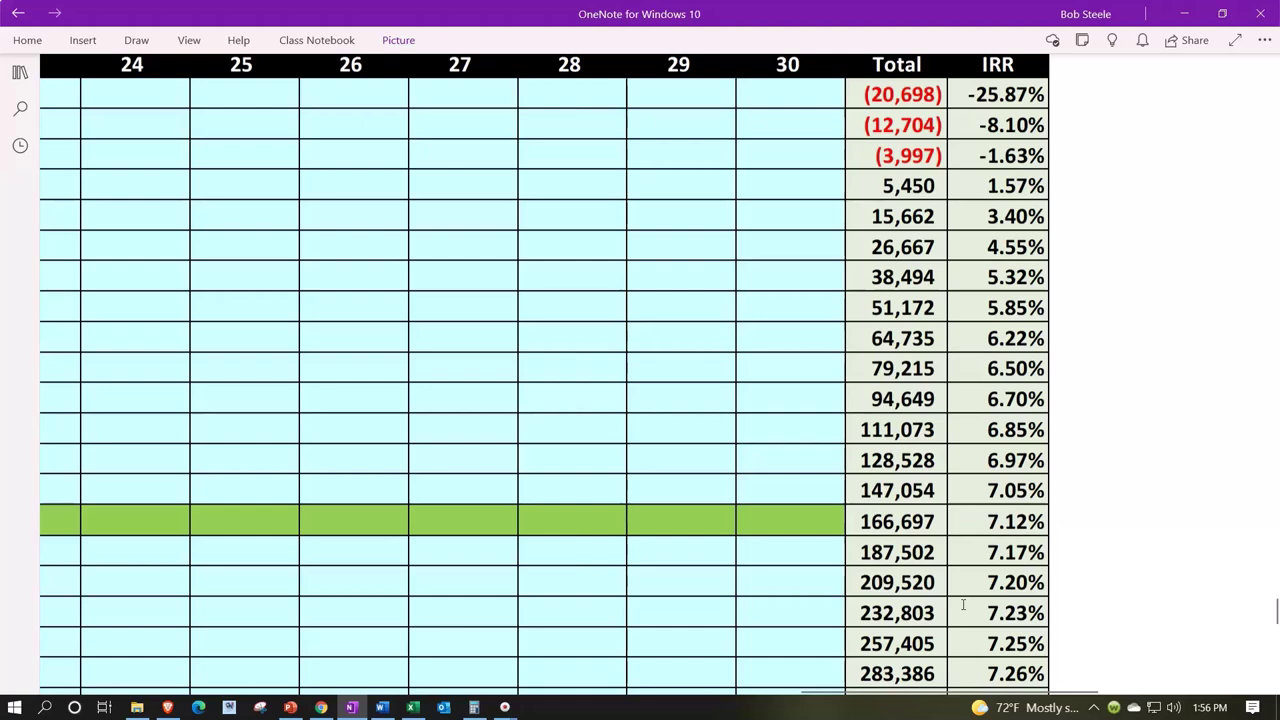
scroll(963, 604, "down", 5)
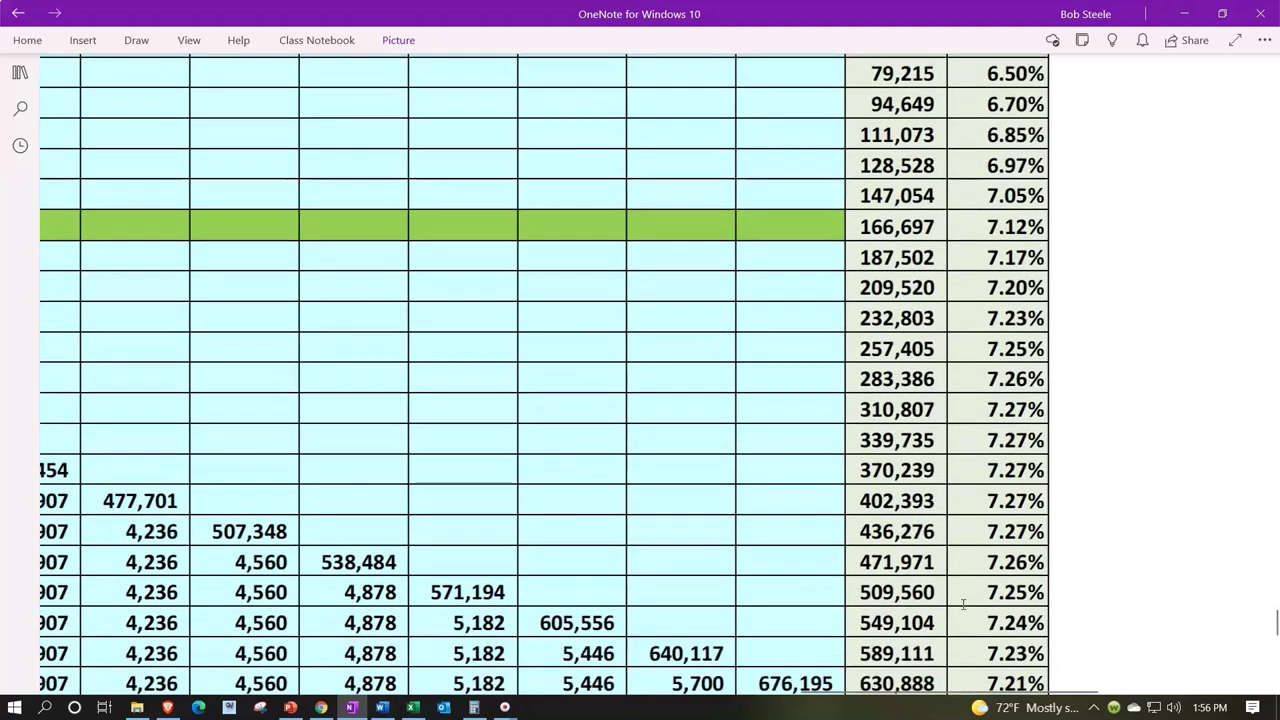
scroll(1000, 500, "up", 6)
scroll(1010, 330, "down", 10)
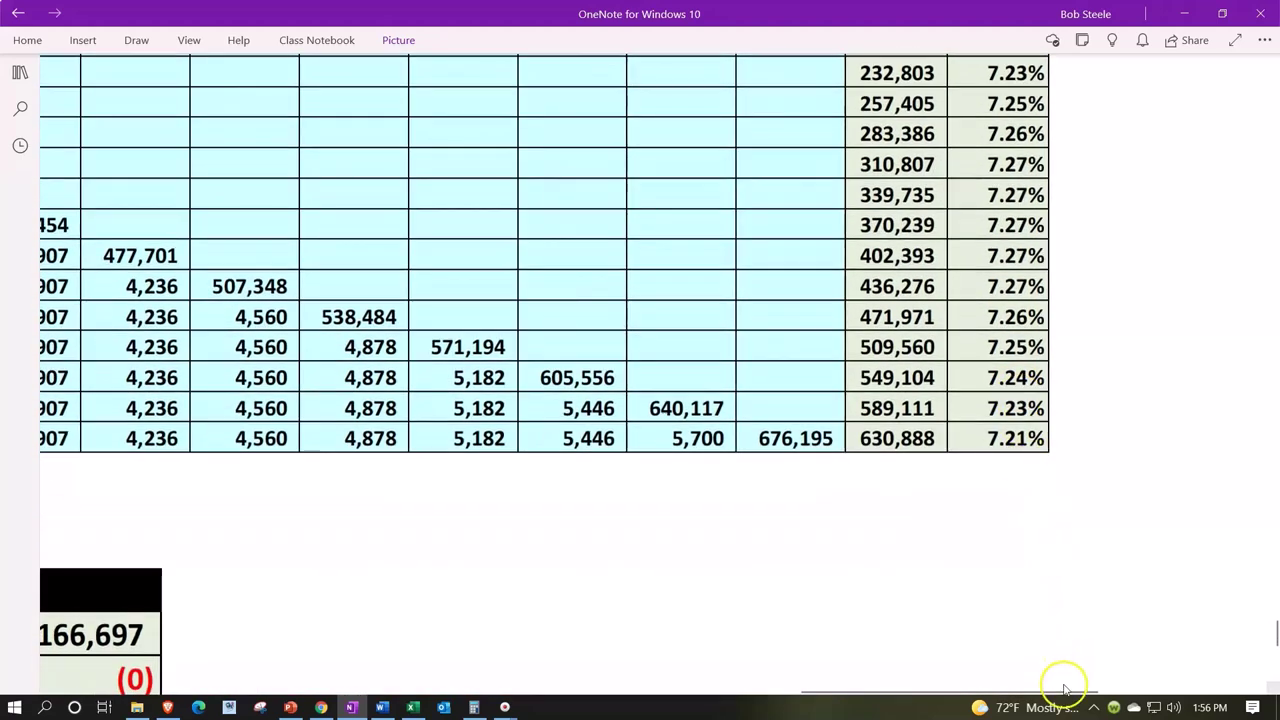
Step: Examine the Cash Flow & Present Value PV Sale at Year 15 table from year 0 through its Total and IRR columns
left_click_drag(1060, 690, 409, 697)
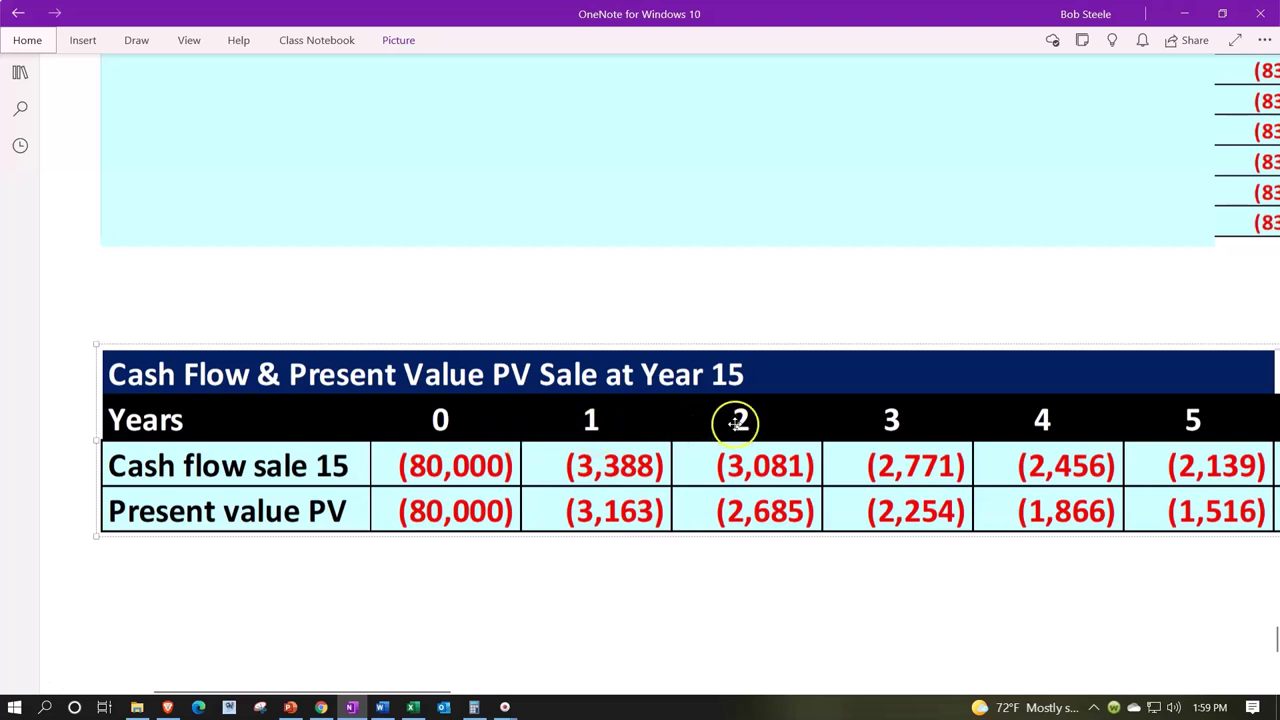
left_click(780, 612)
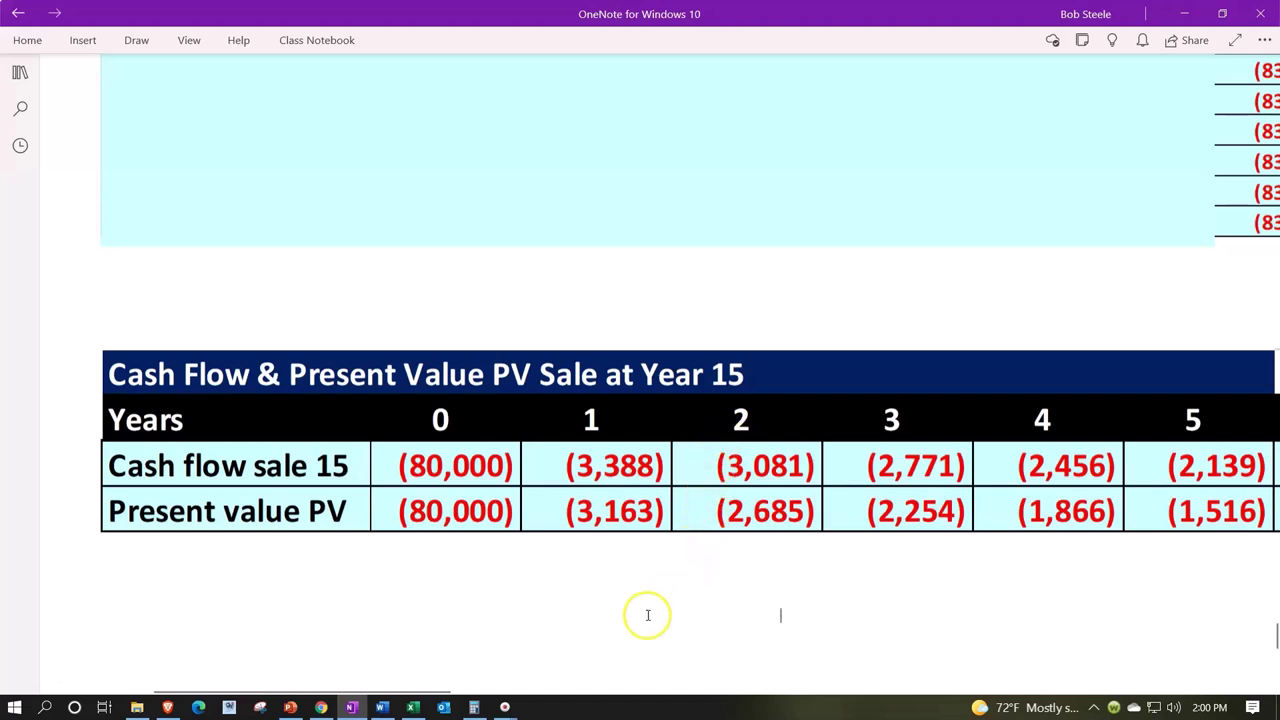
left_click_drag(434, 689, 880, 678)
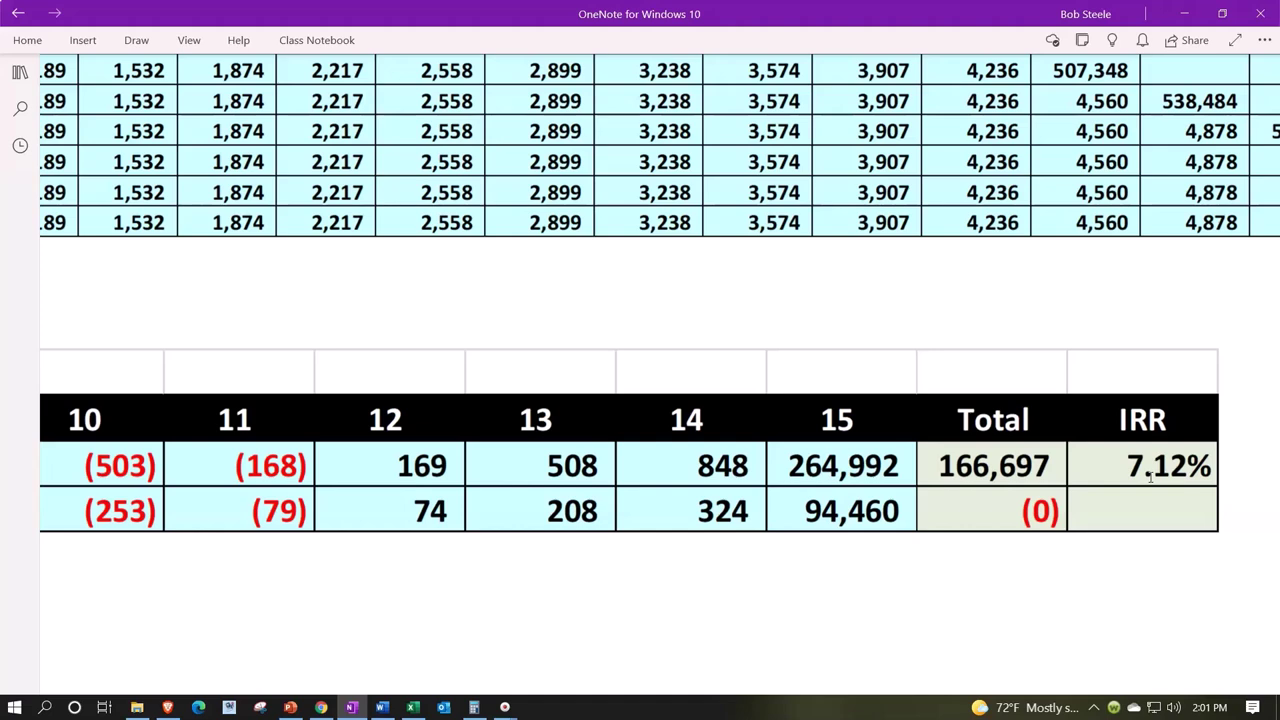
mouse_move(858, 692)
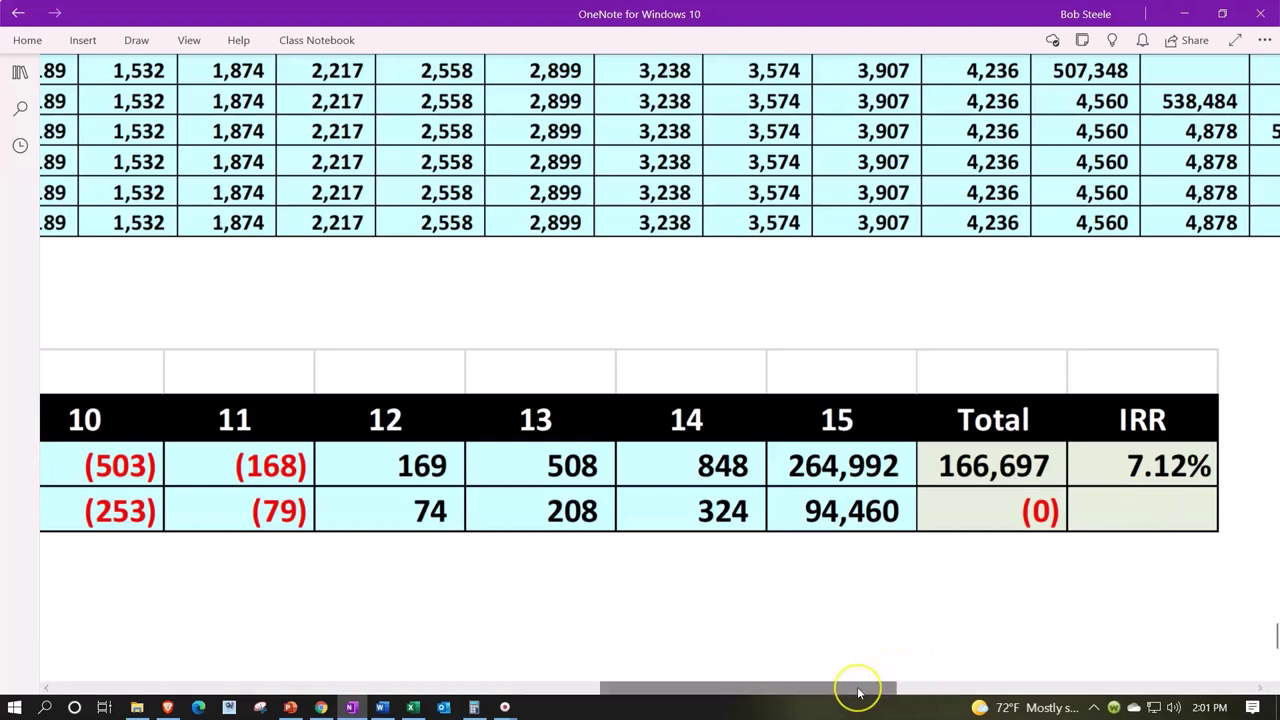
mouse_move(858, 692)
left_mouse_down()
mouse_move(783, 708)
mouse_move(333, 707)
mouse_move(988, 655)
mouse_move(878, 681)
left_mouse_up()
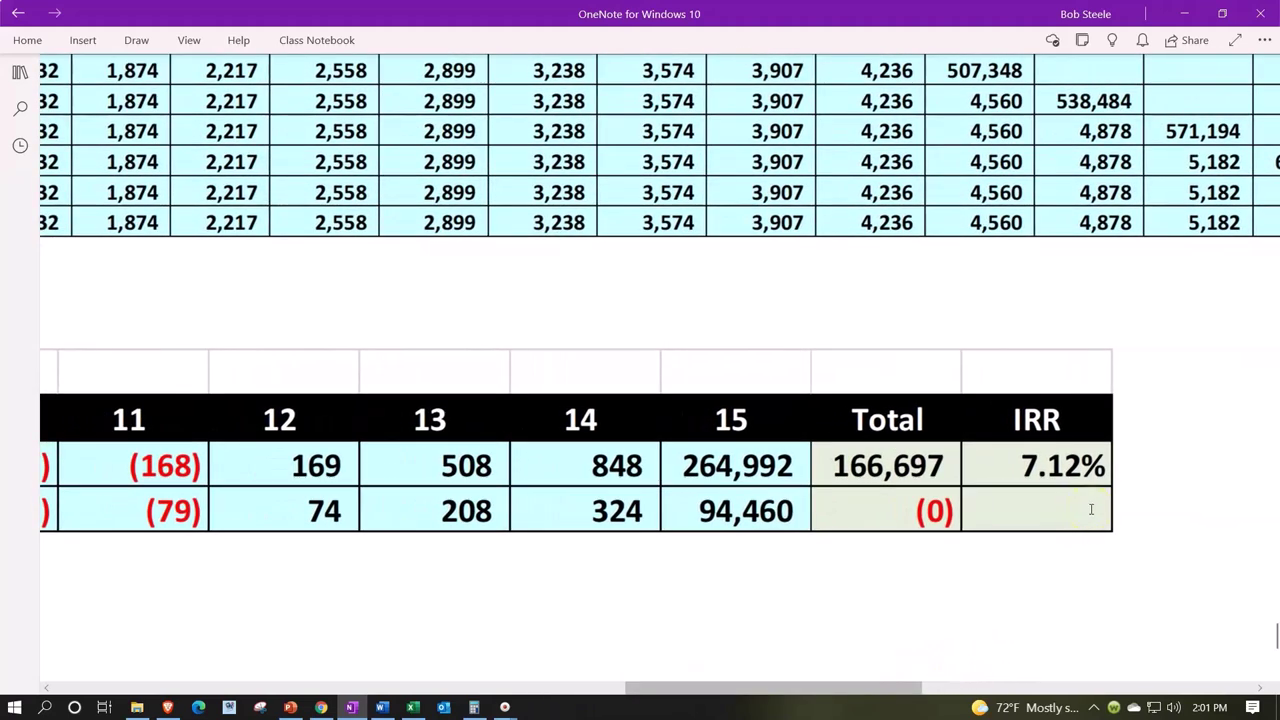